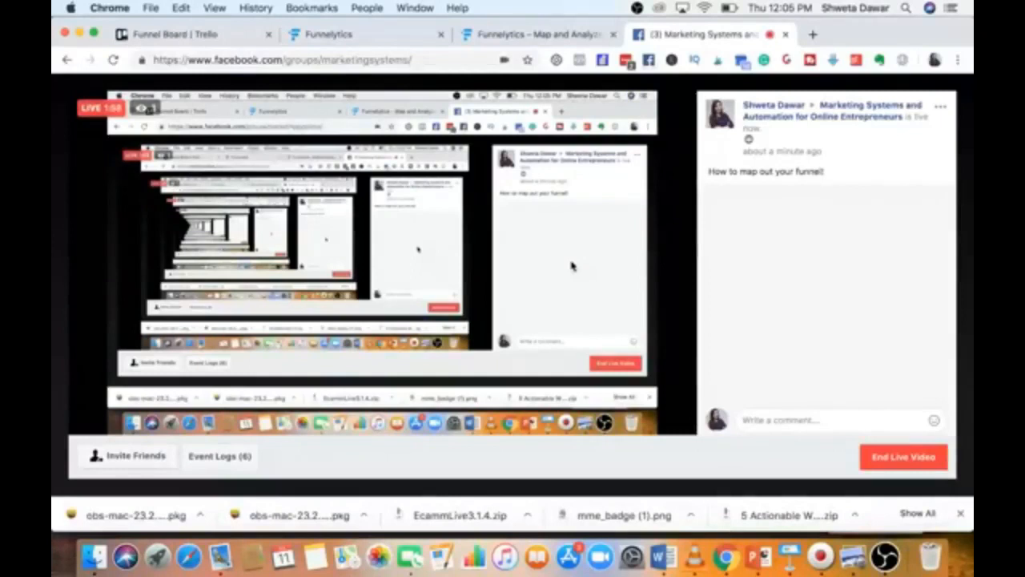
Switch to the saved Revelation Sequence funnel map and zoom it to 40%.
left_click(399, 35)
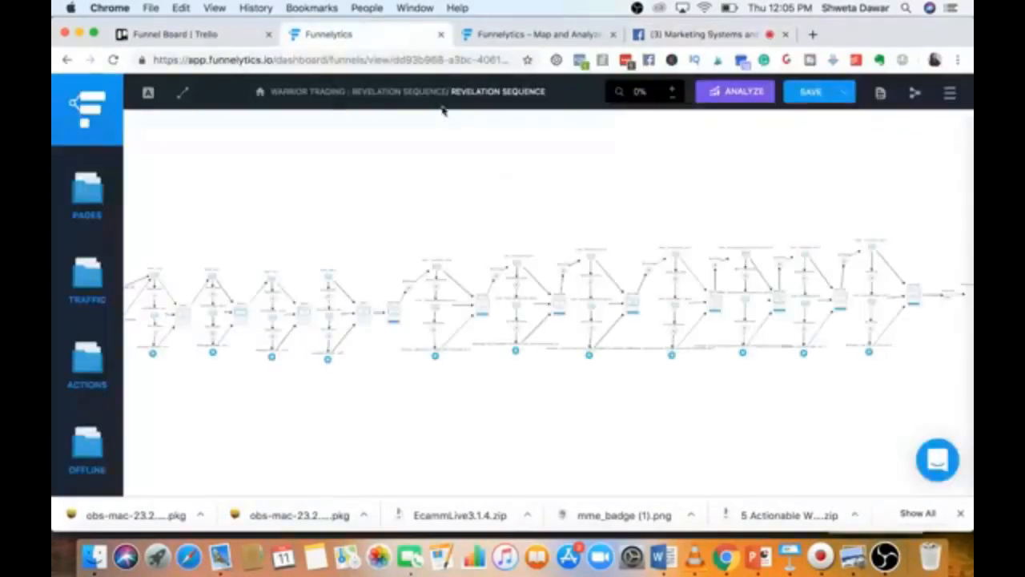
left_click(674, 92)
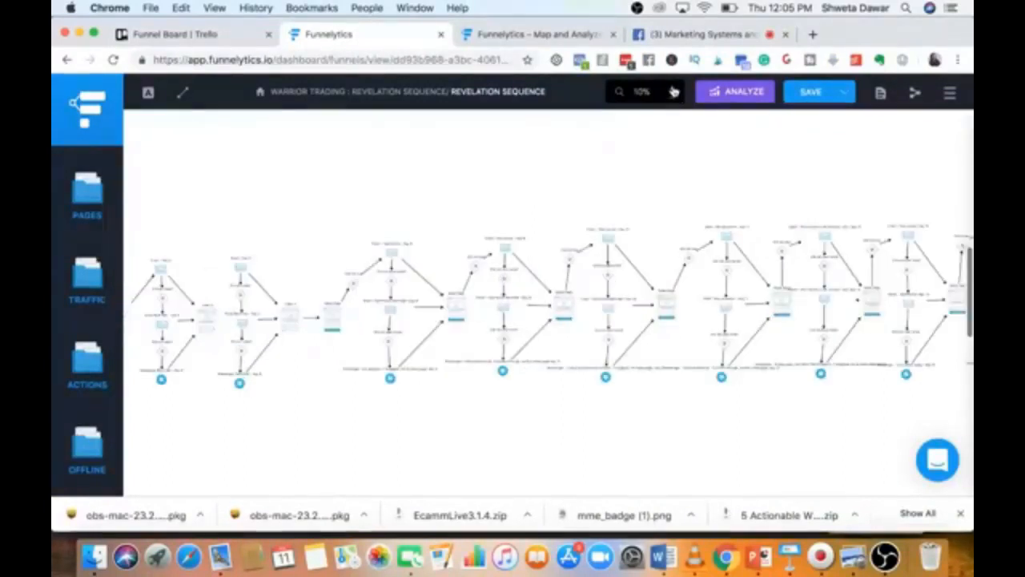
left_click(675, 92)
left_click(675, 92)
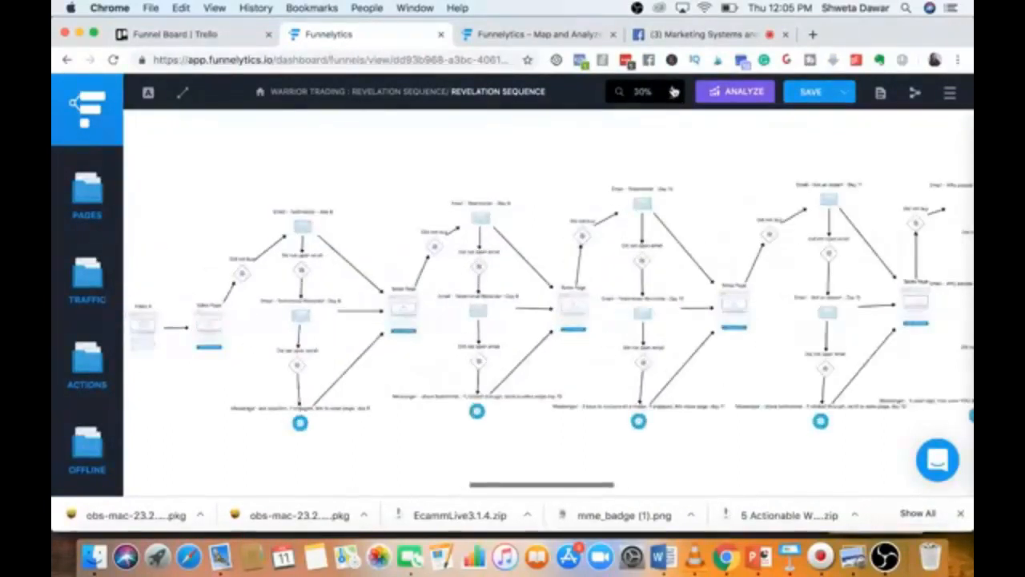
left_click(674, 92)
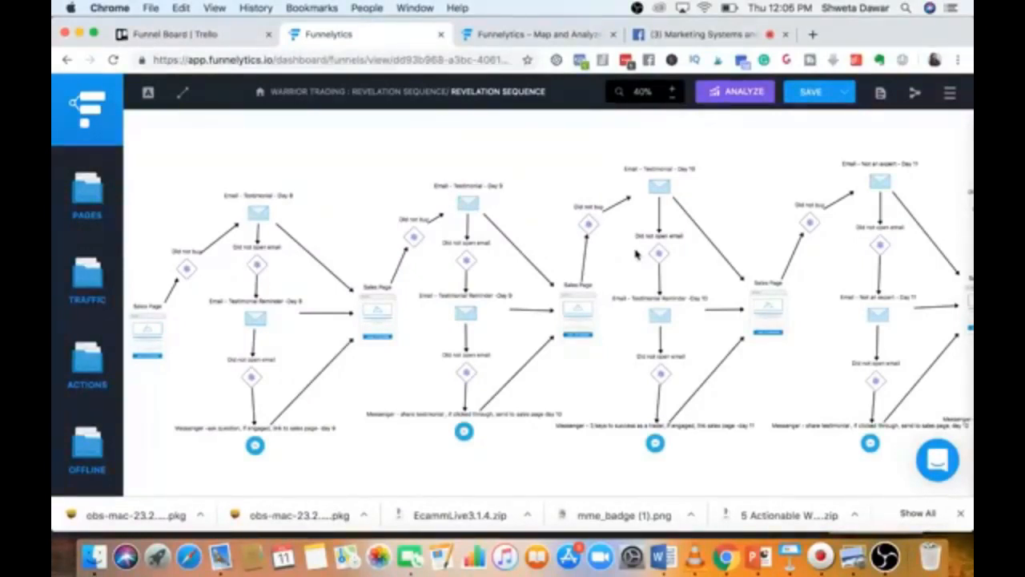
Scroll across the funnel to the reconnect email and its Time, Money, Experience, No Reason, Purchase branches.
scroll(753, 271, "right", 10)
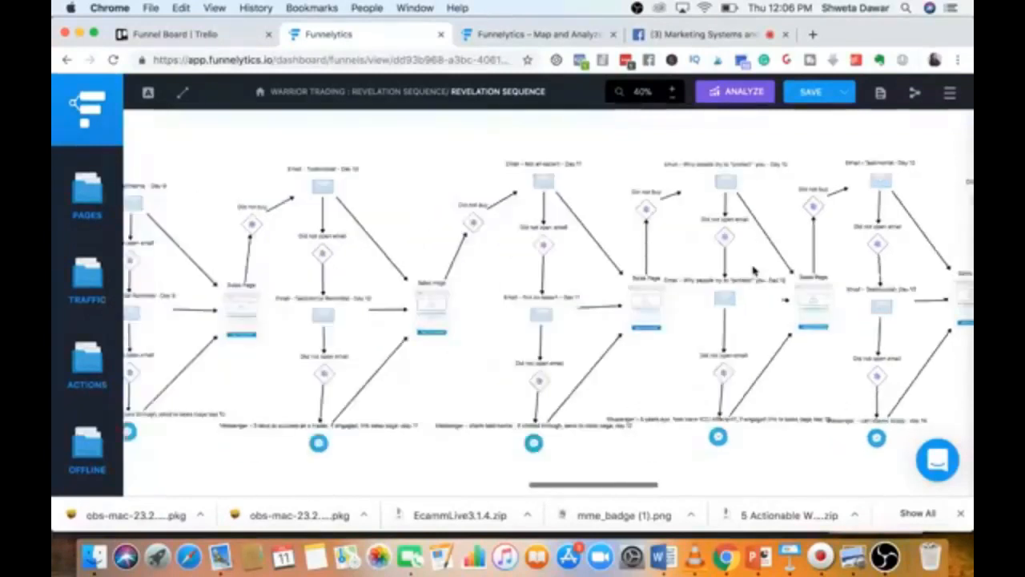
scroll(753, 271, "right", 5)
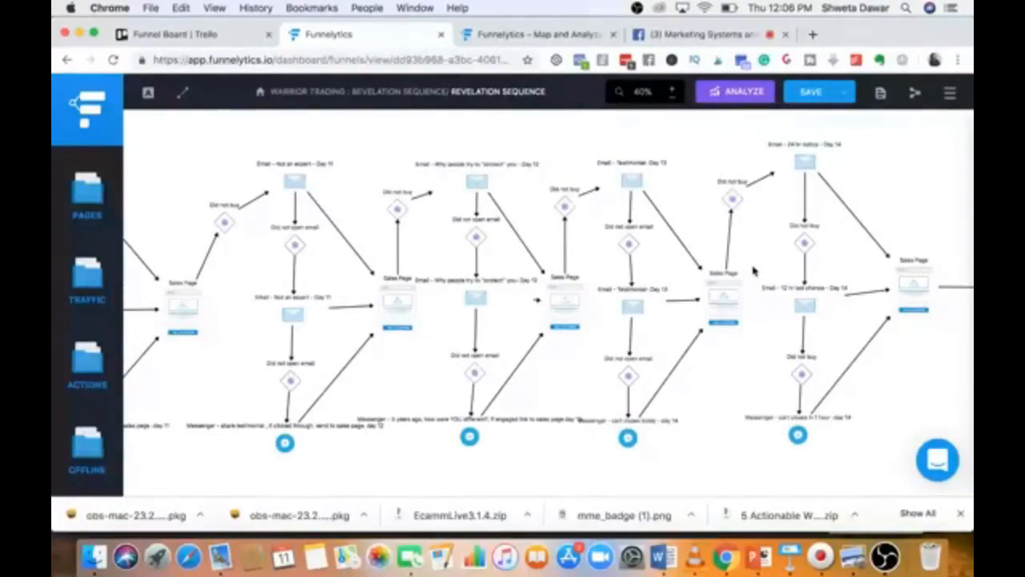
scroll(753, 271, "right", 15)
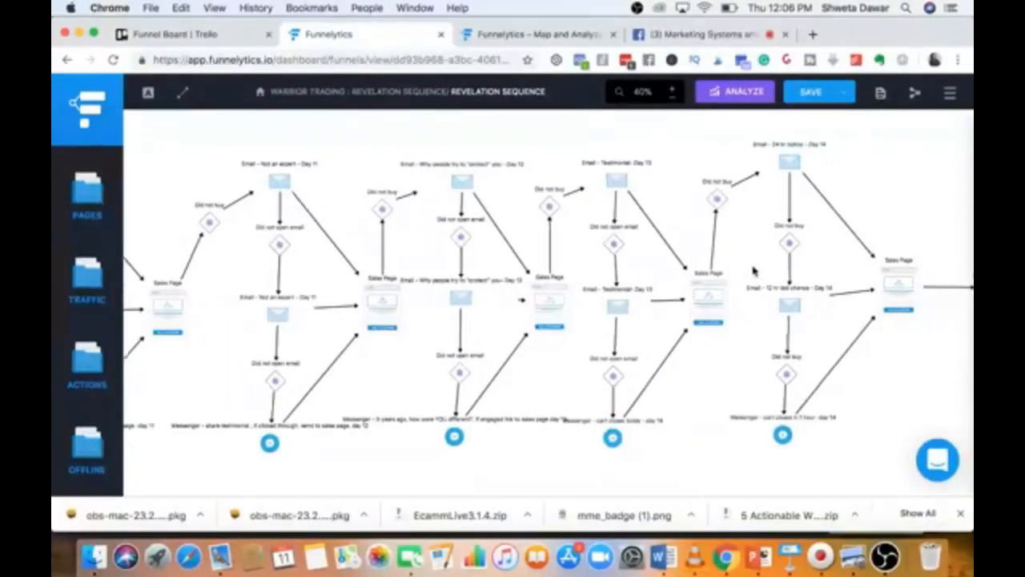
scroll(753, 271, "left", 15)
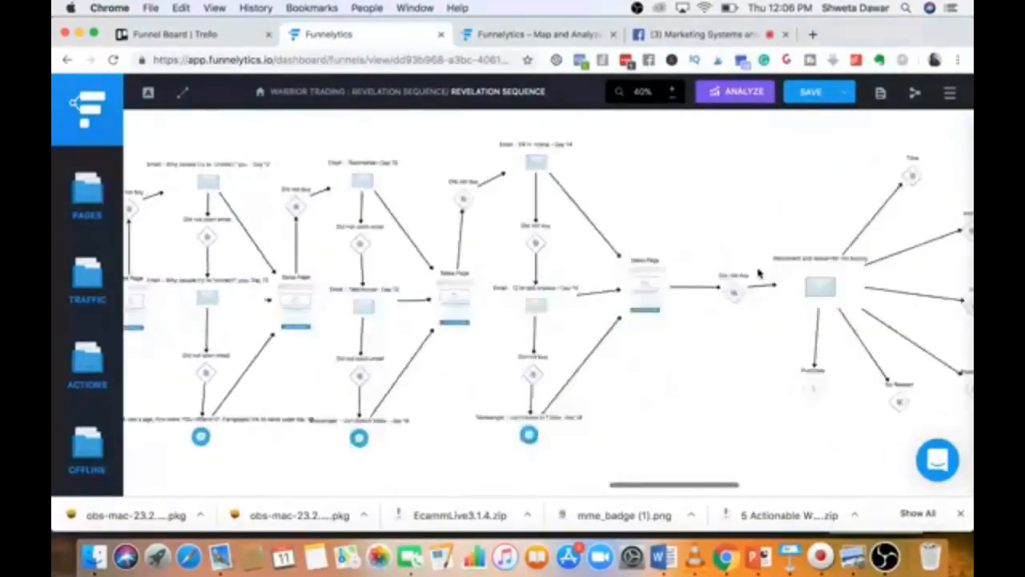
scroll(758, 274, "left", 15)
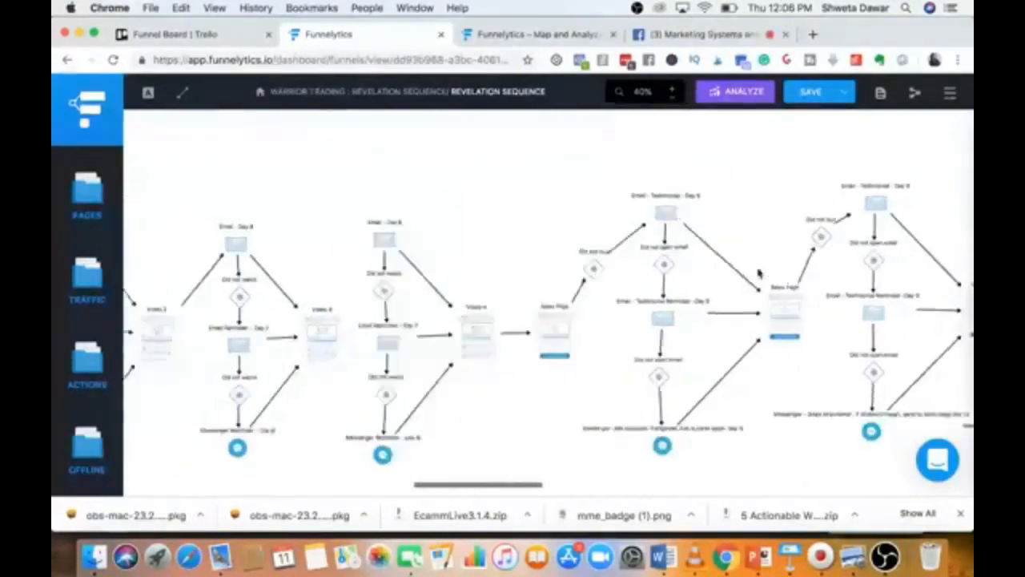
scroll(758, 274, "right", 15)
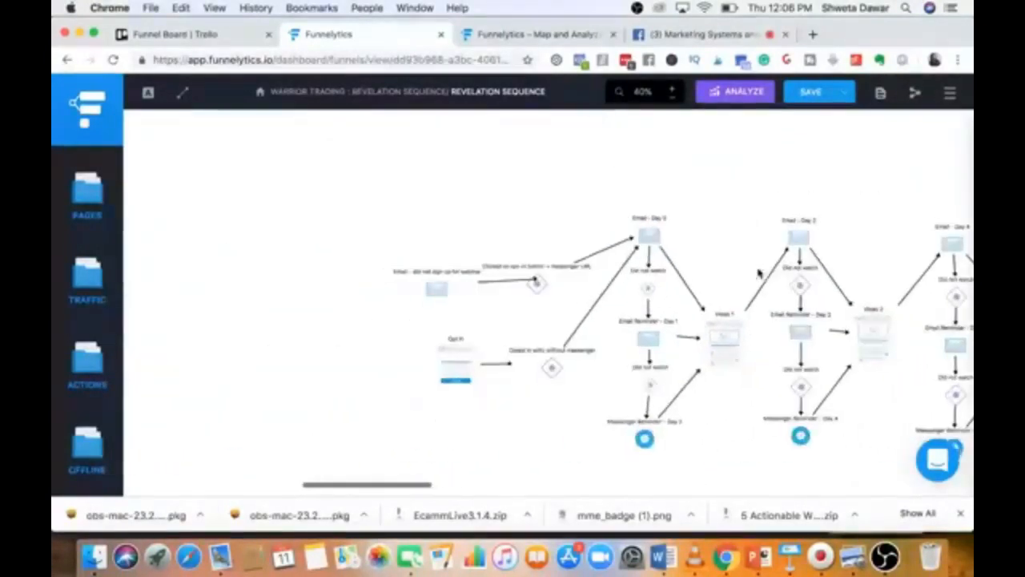
scroll(758, 274, "right", 15)
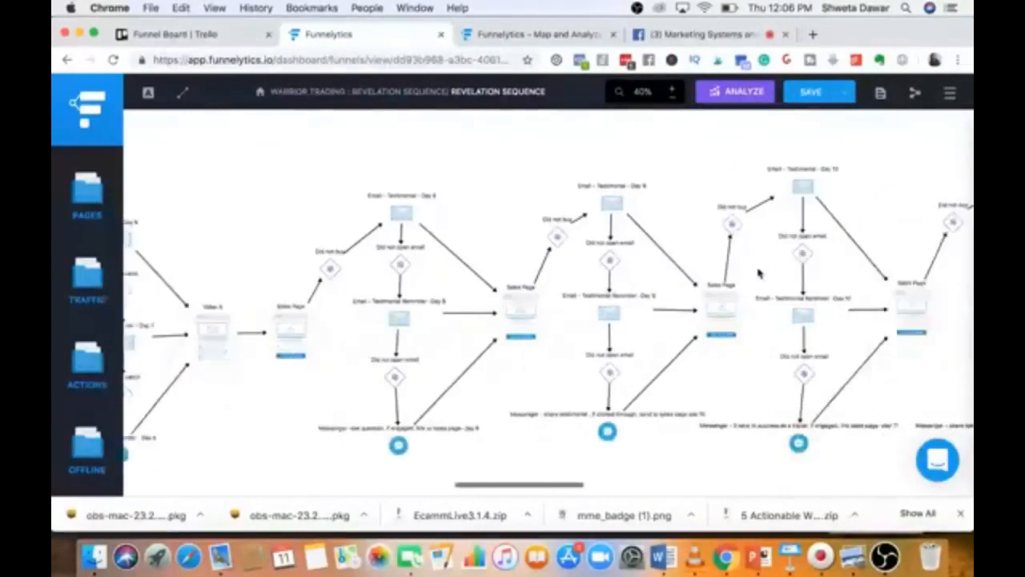
scroll(759, 273, "right", 15)
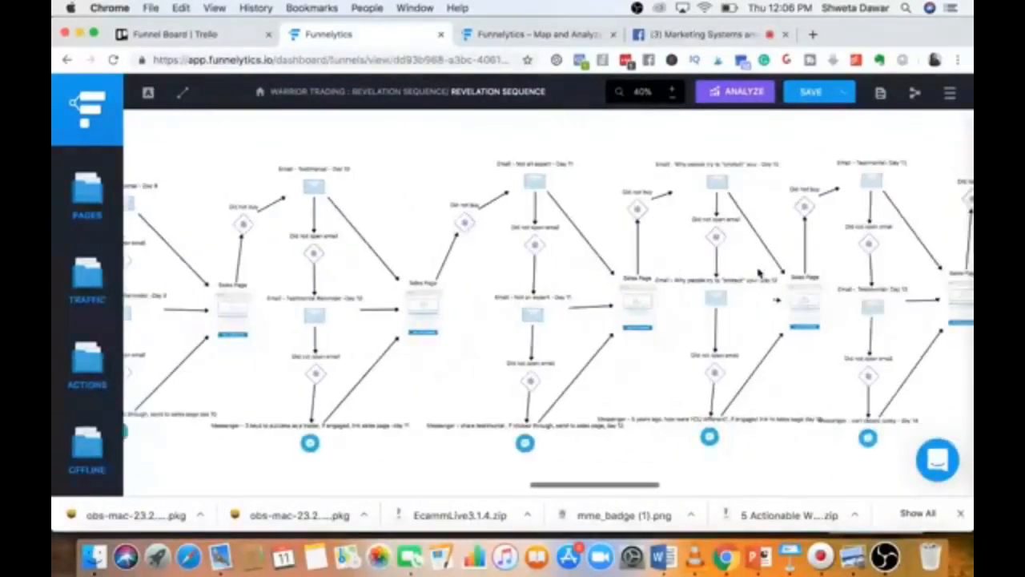
scroll(758, 274, "right", 15)
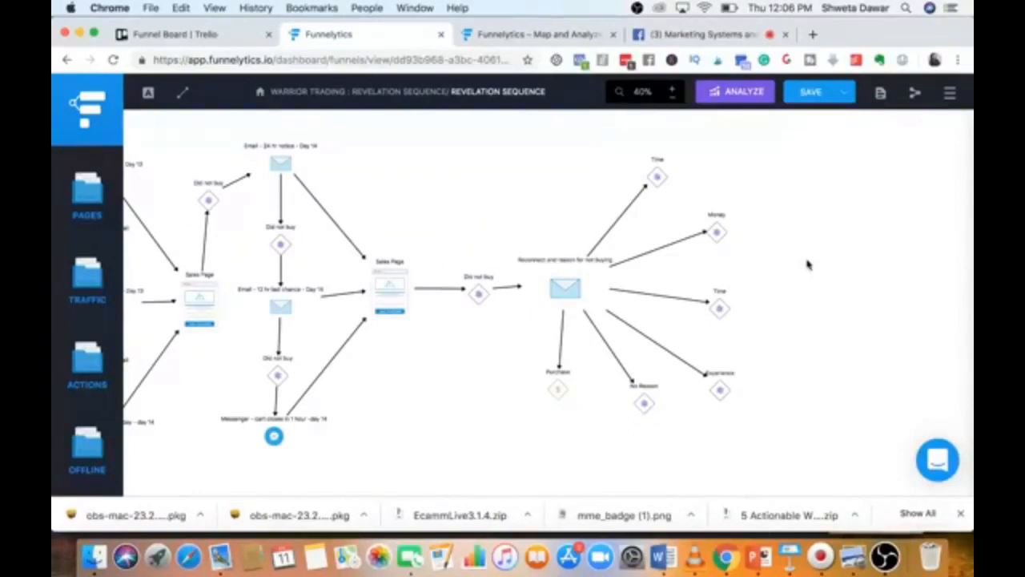
scroll(690, 237, "left", 15)
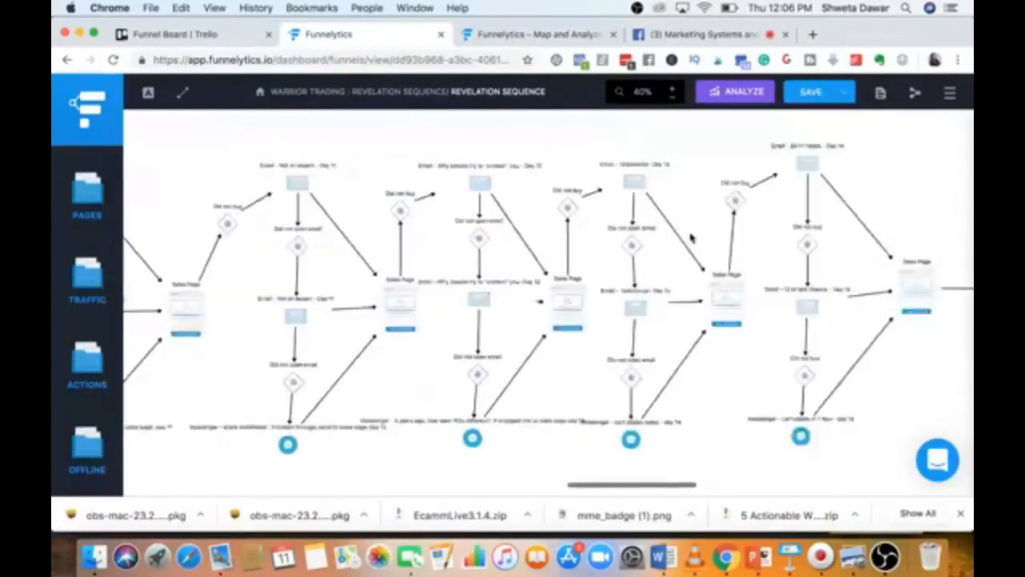
scroll(690, 237, "left", 8)
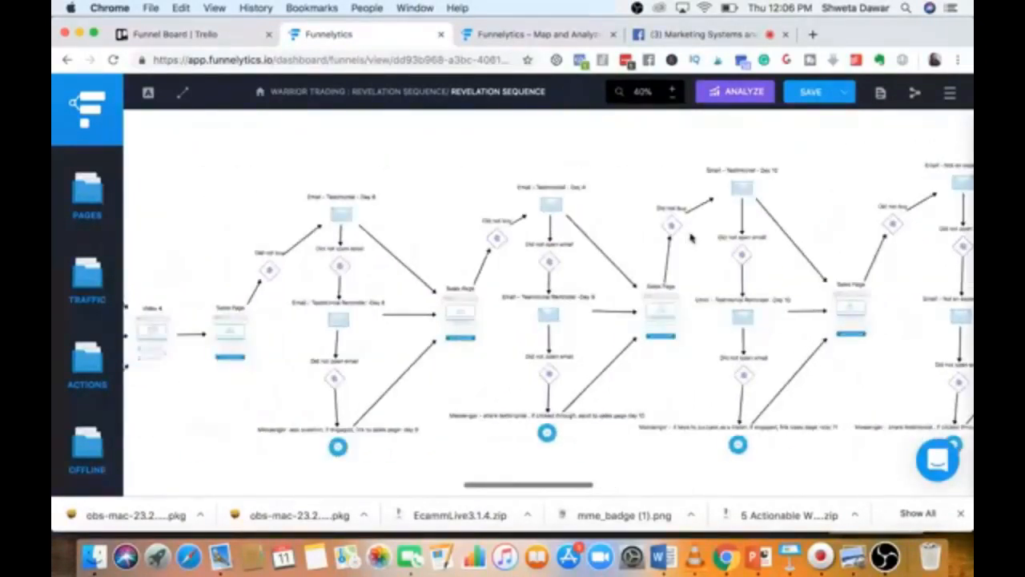
On the other Funnelytics tab, log in to reach the Projects dashboard.
left_click(525, 35)
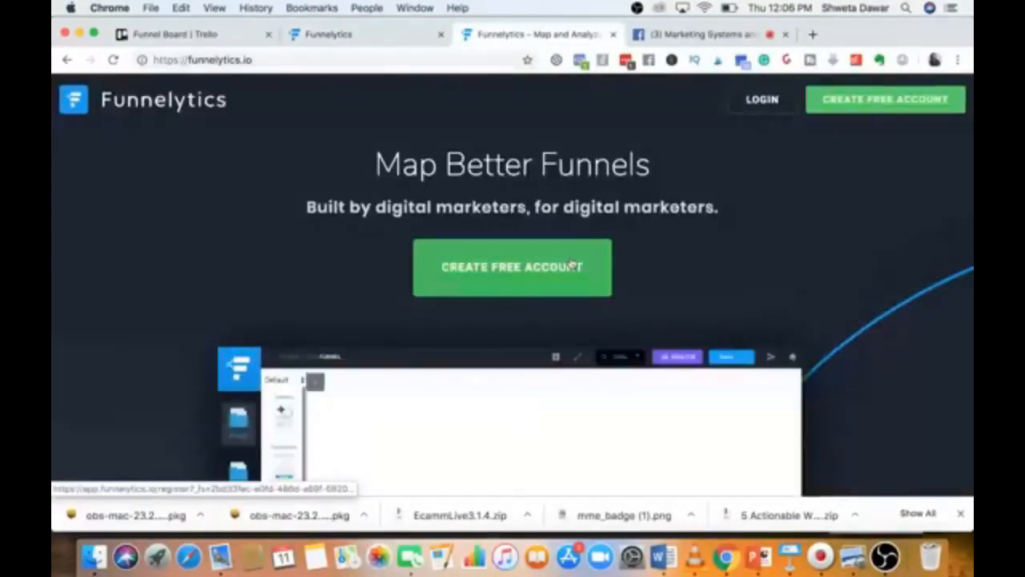
left_click(761, 100)
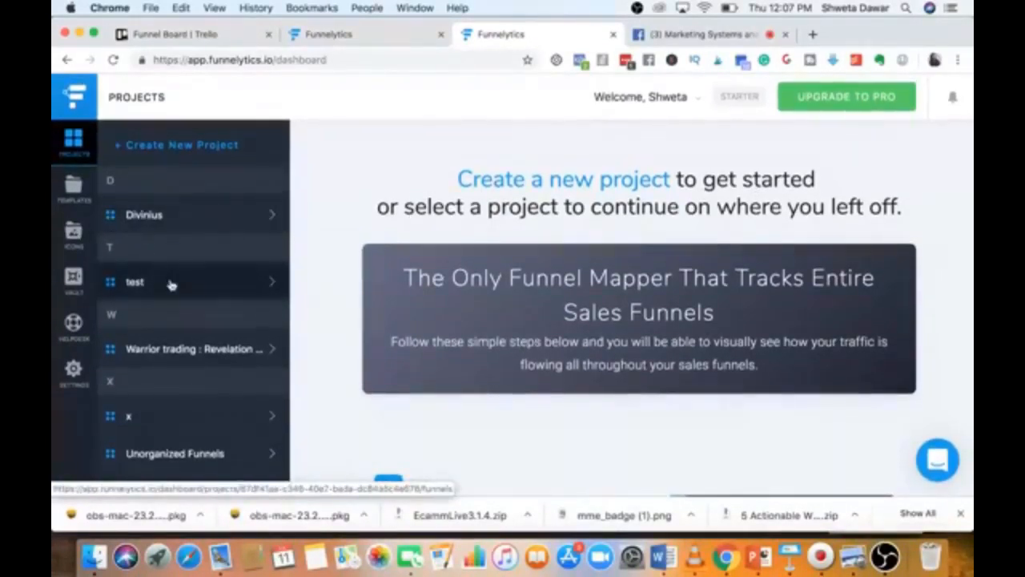
Create a funnel named 'Challenge bot method masterclass' in the test project, opening a blank canvas.
left_click(172, 283)
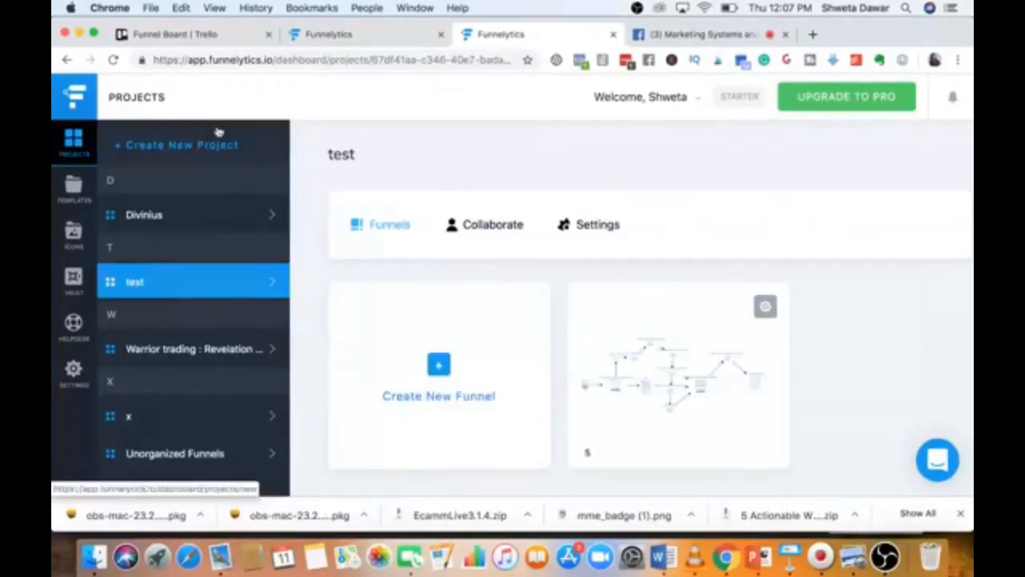
left_click(448, 384)
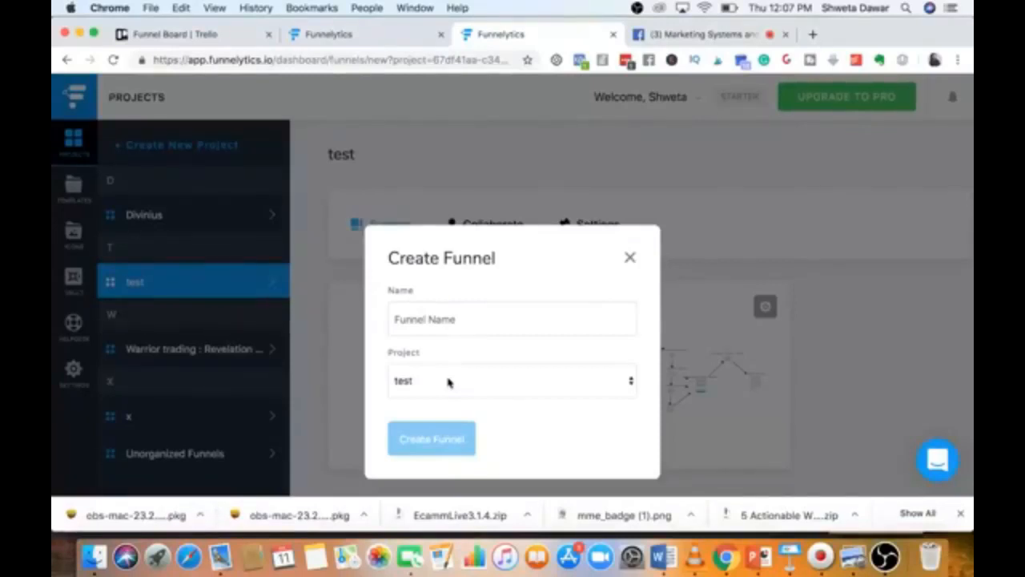
left_click(464, 327)
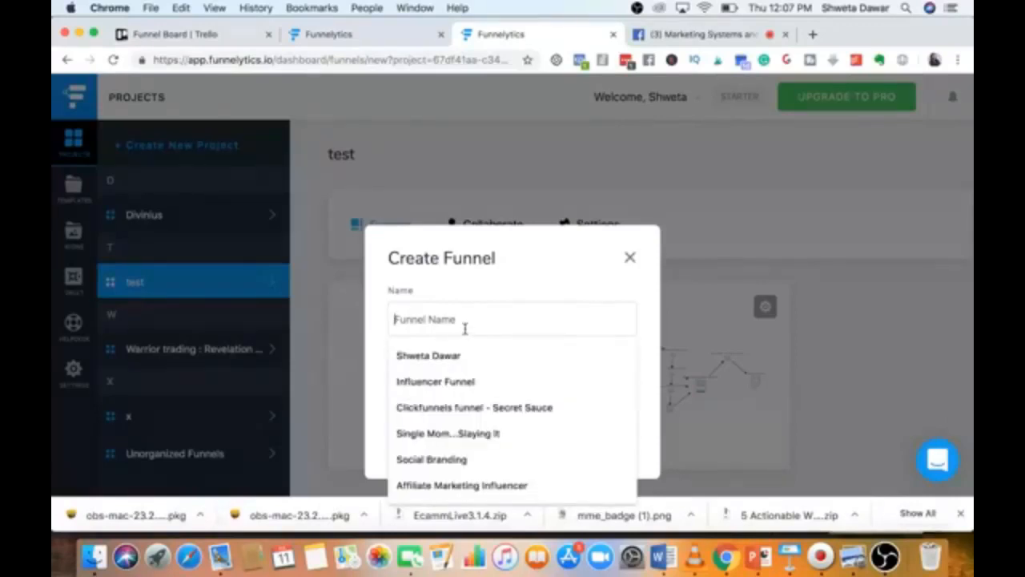
type("Challenge bot method masterclass")
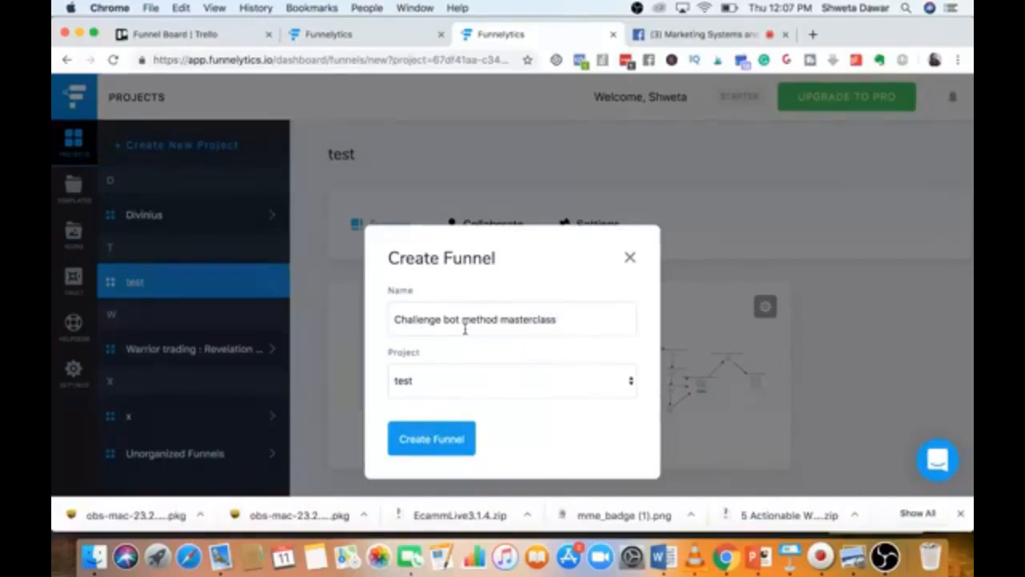
left_click(424, 386)
left_click(424, 384)
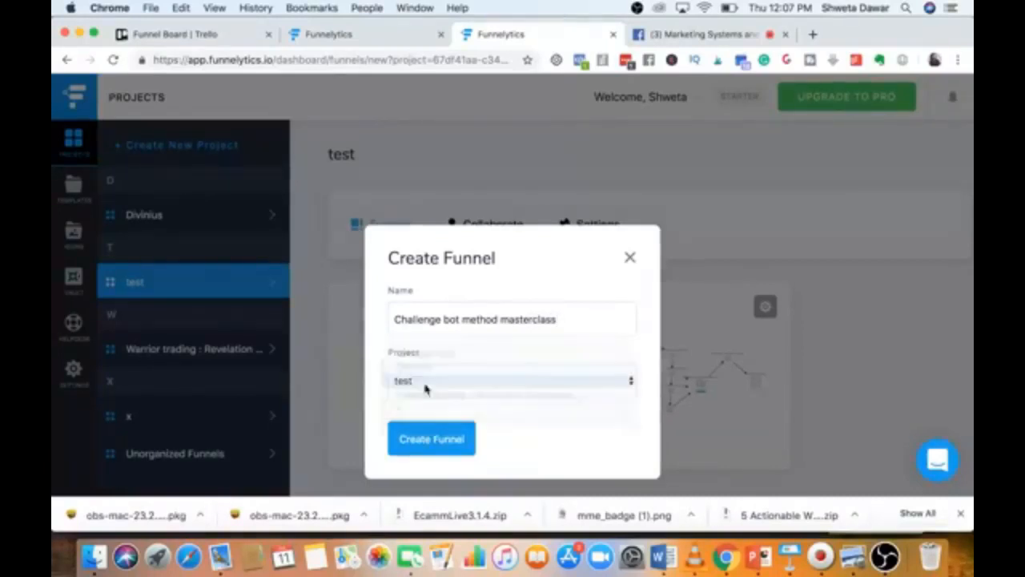
left_click(417, 439)
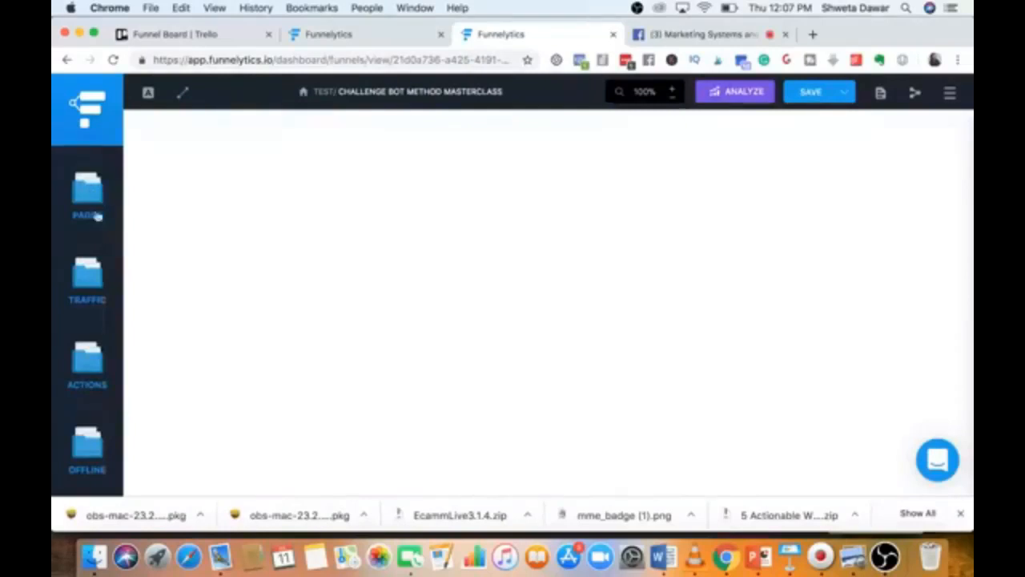
Browse the Traffic and Actions categories in the left sidebar.
scroll(86, 321, "down", 2)
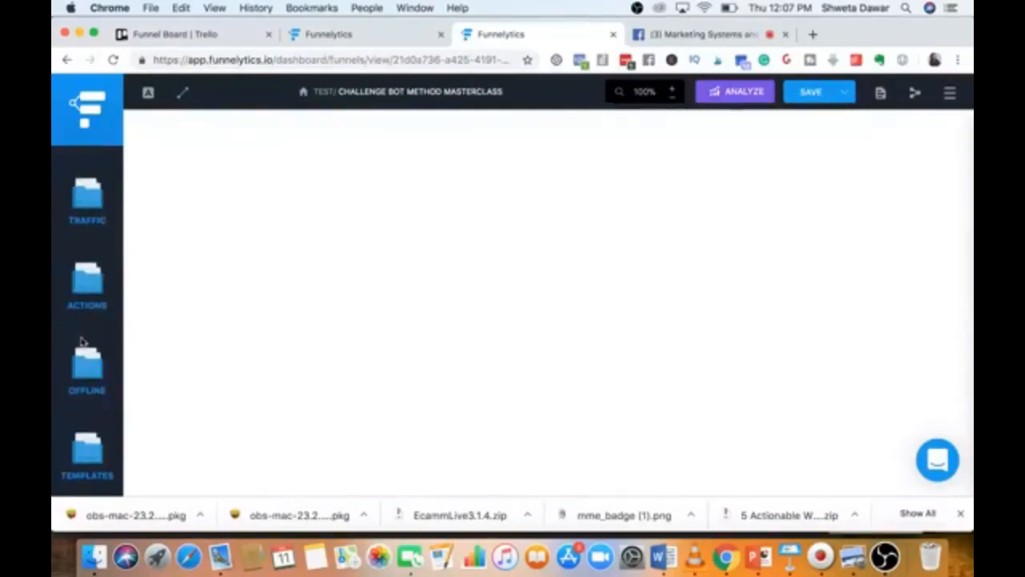
scroll(92, 311, "up", 2)
scroll(92, 311, "down", 2)
left_click(83, 210)
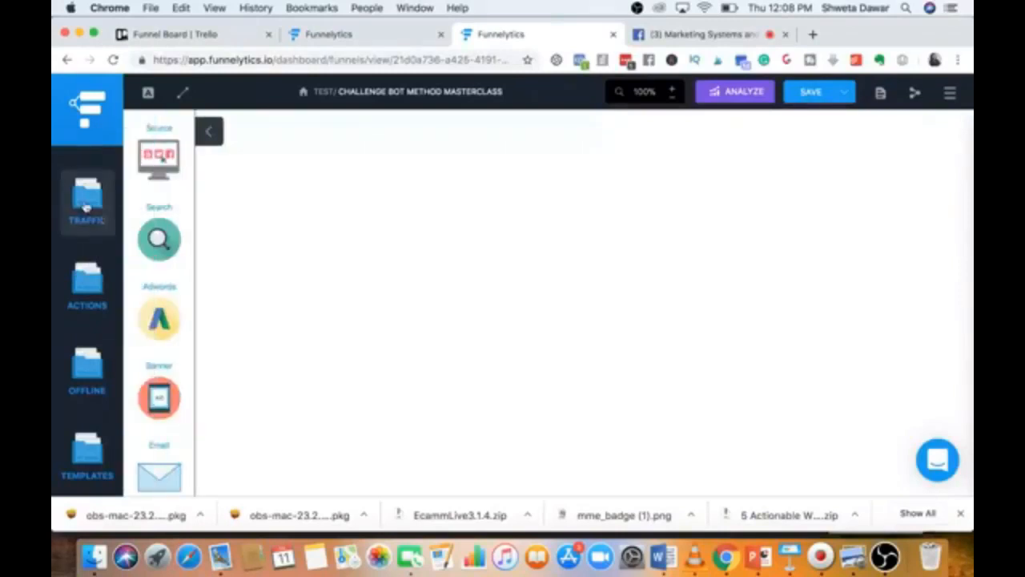
scroll(150, 175, "down", 2)
scroll(150, 175, "down", 5)
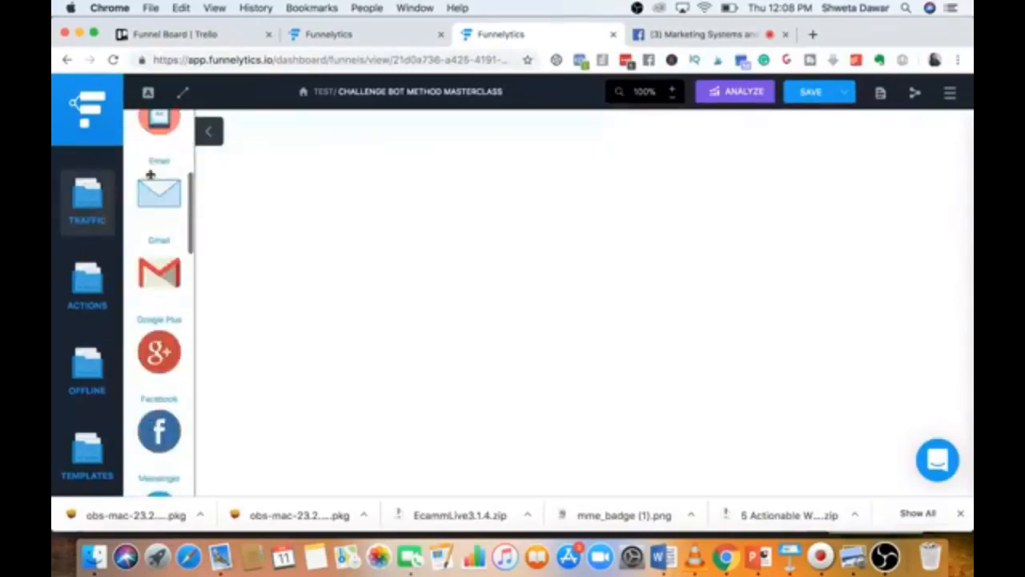
scroll(150, 174, "down", 2)
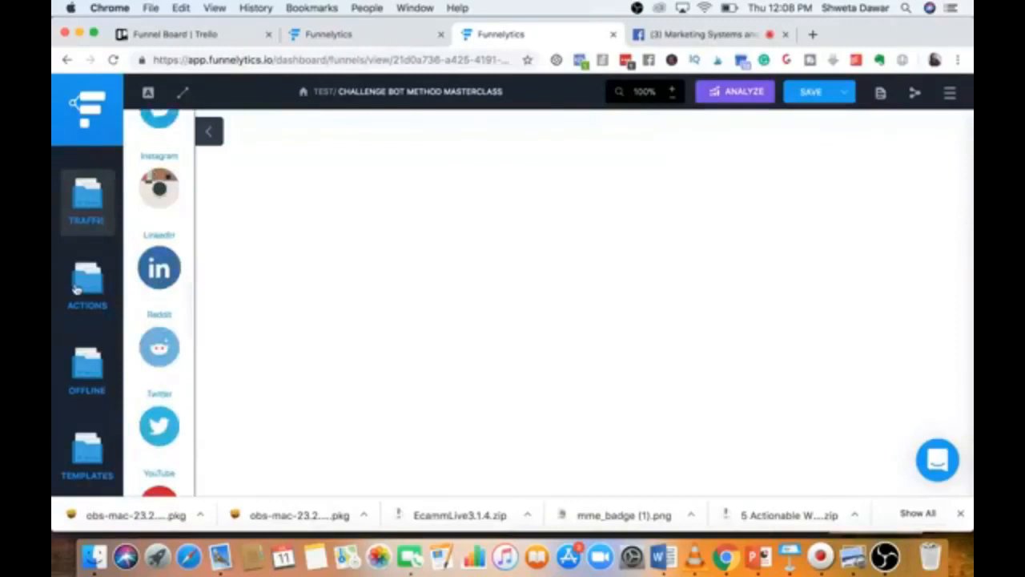
left_click(80, 286)
scroll(156, 272, "down", 5)
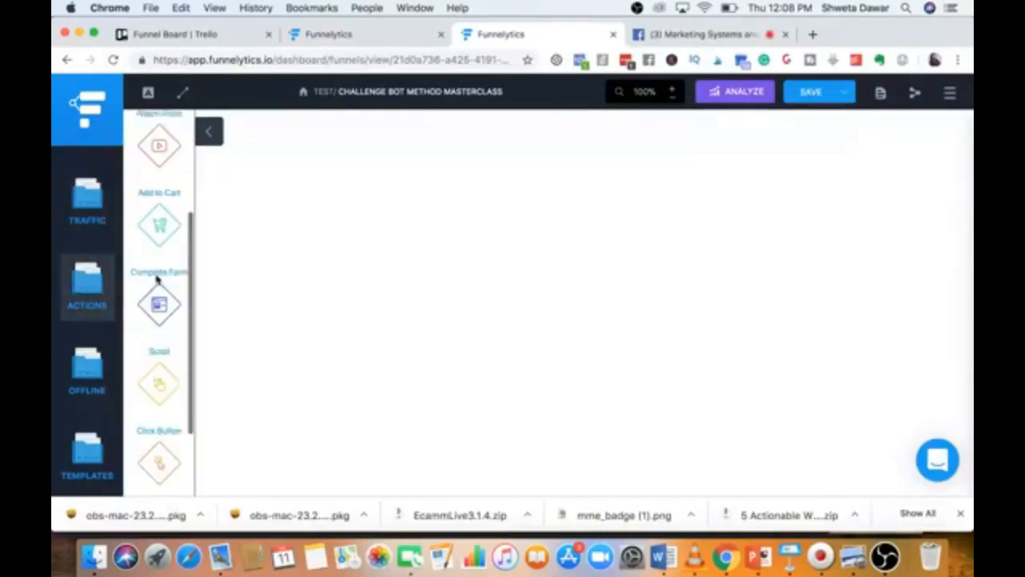
scroll(156, 272, "down", 1)
scroll(157, 276, "up", 6)
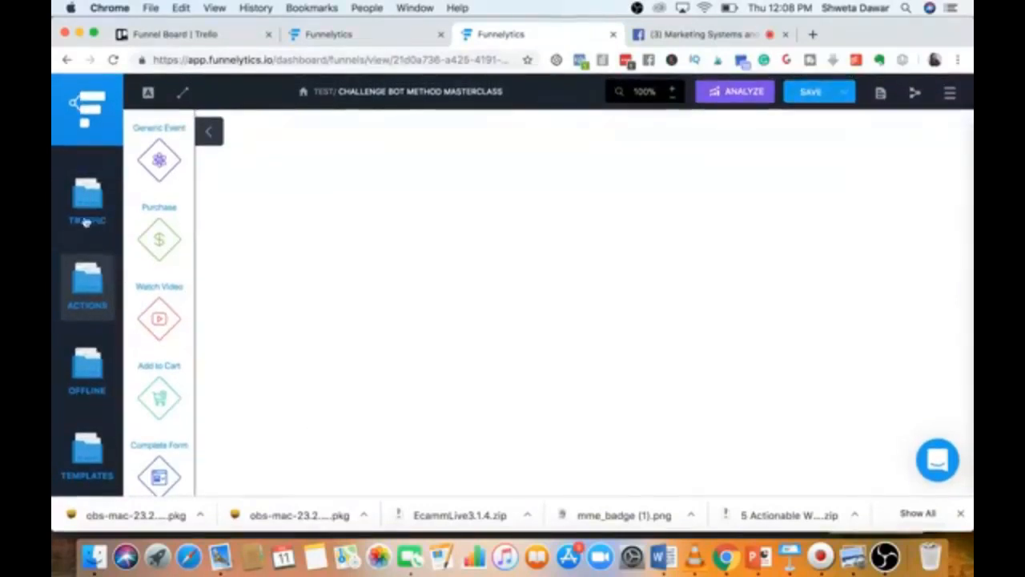
Check the Offline and Templates categories, then show the Pages list.
left_click(82, 362)
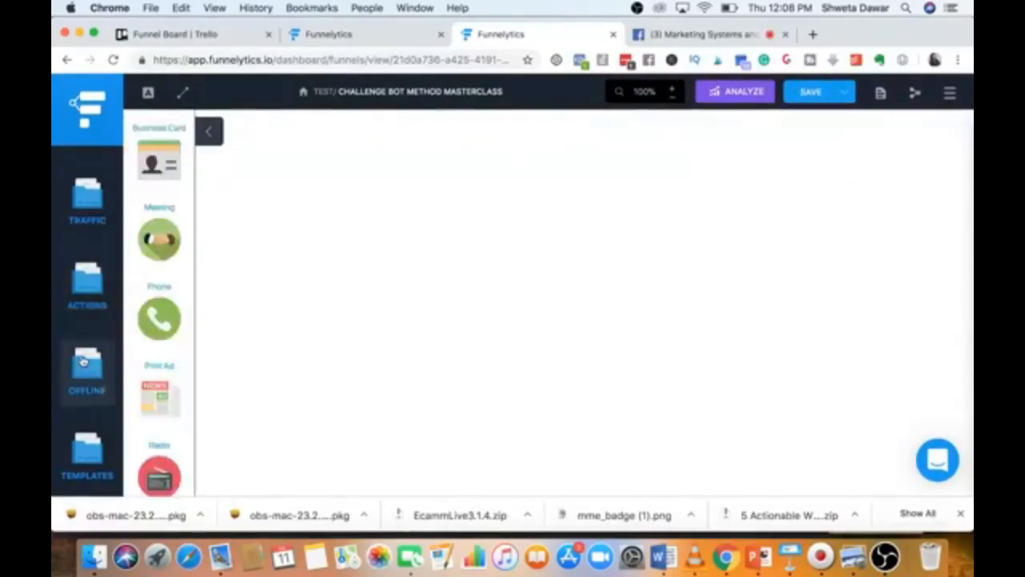
left_click(88, 452)
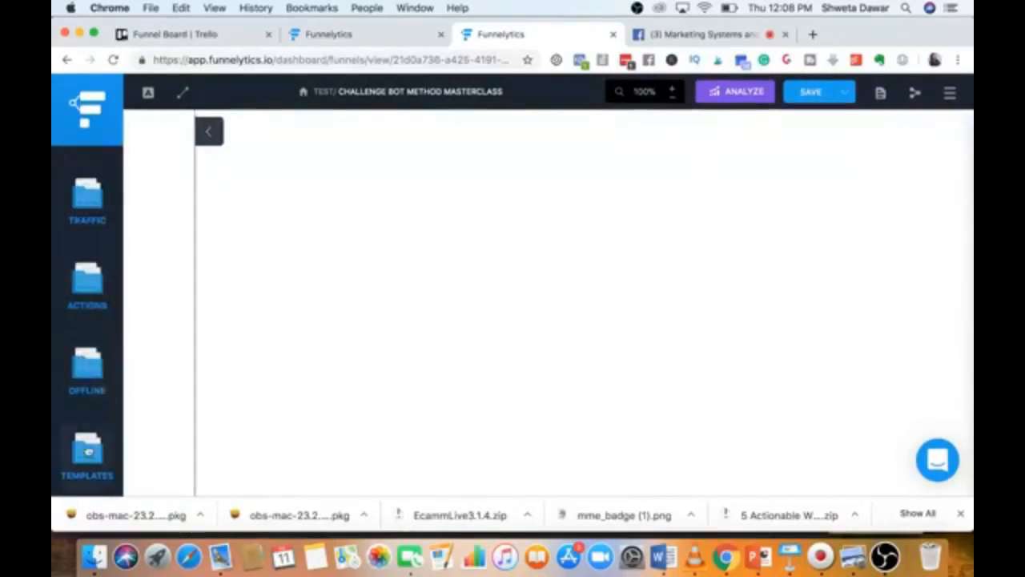
left_click(89, 228)
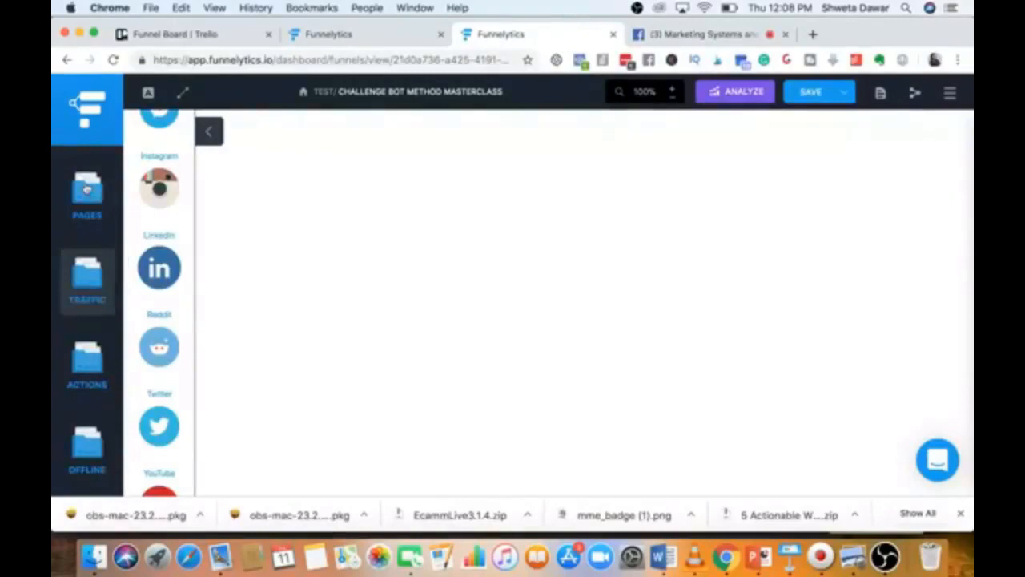
left_click(88, 192)
scroll(159, 297, "down", 3)
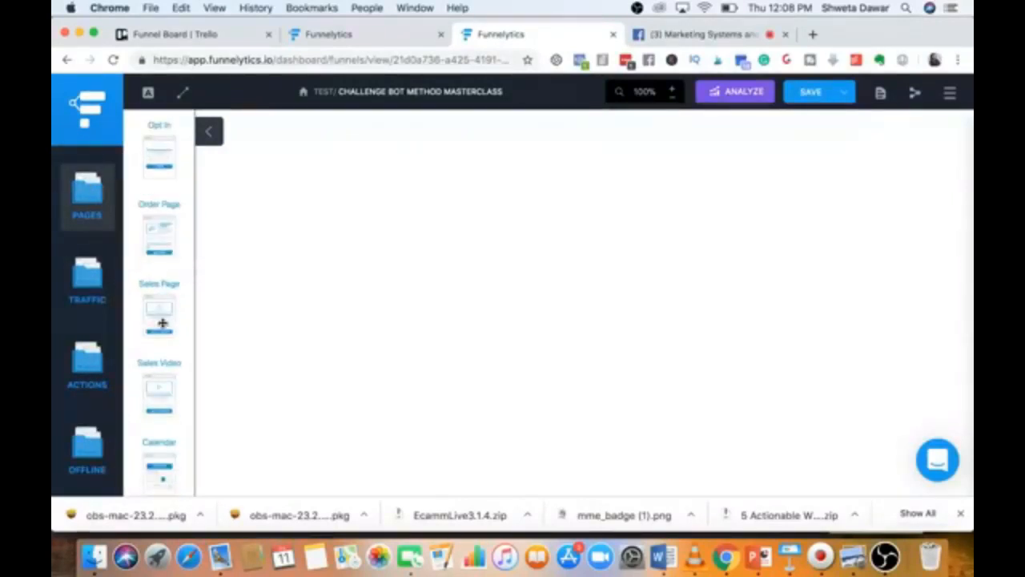
Add a sales page to the canvas labelled 'Sales Page : CBMM'.
left_click_drag(162, 323, 630, 262)
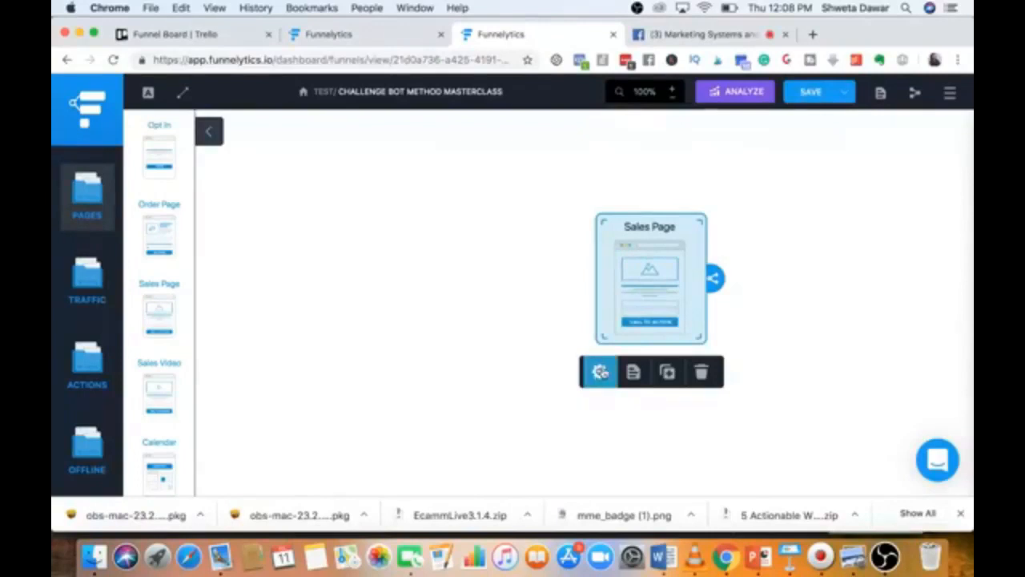
left_click(598, 374)
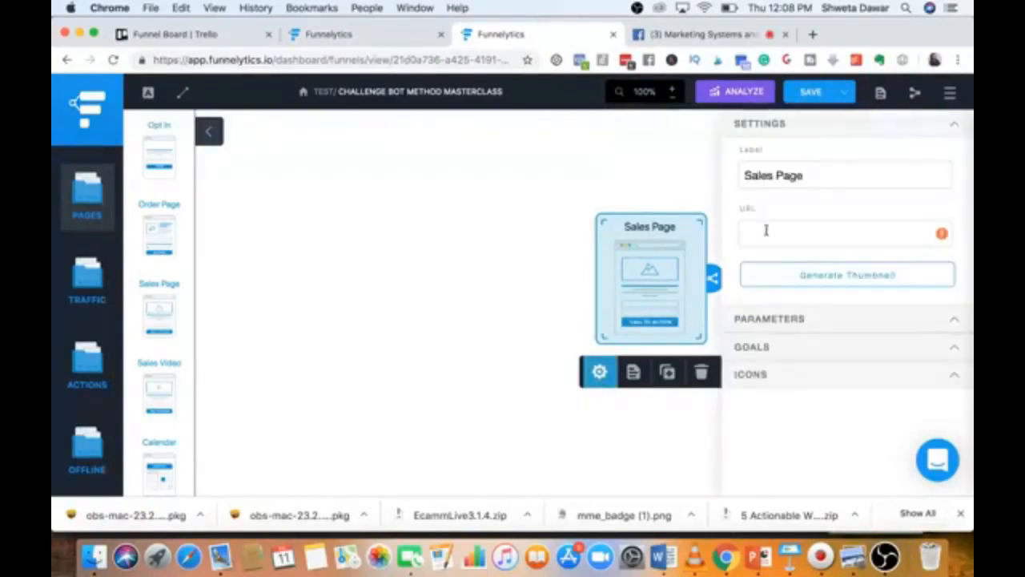
left_click(822, 180)
type(": C")
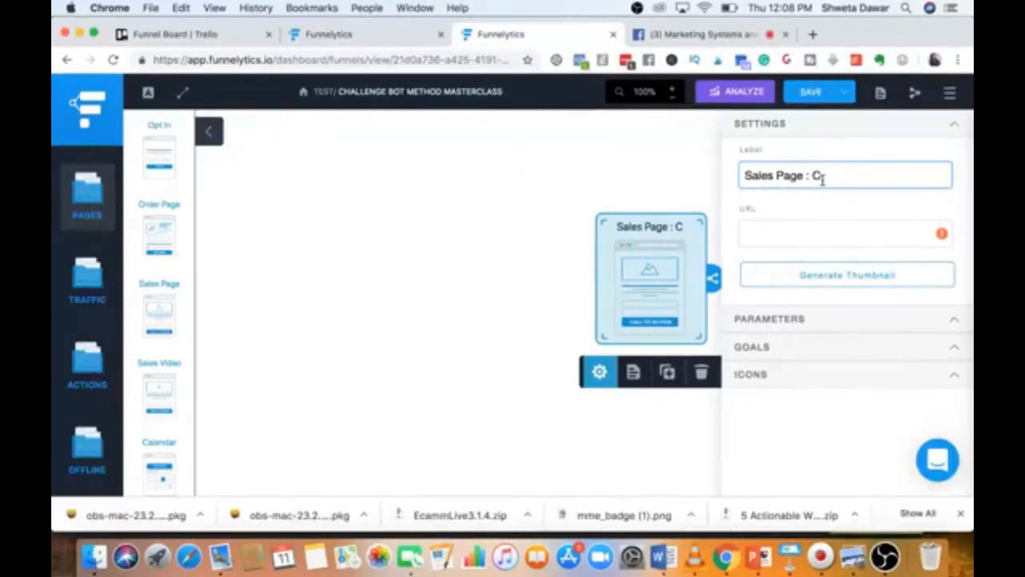
type("BMM")
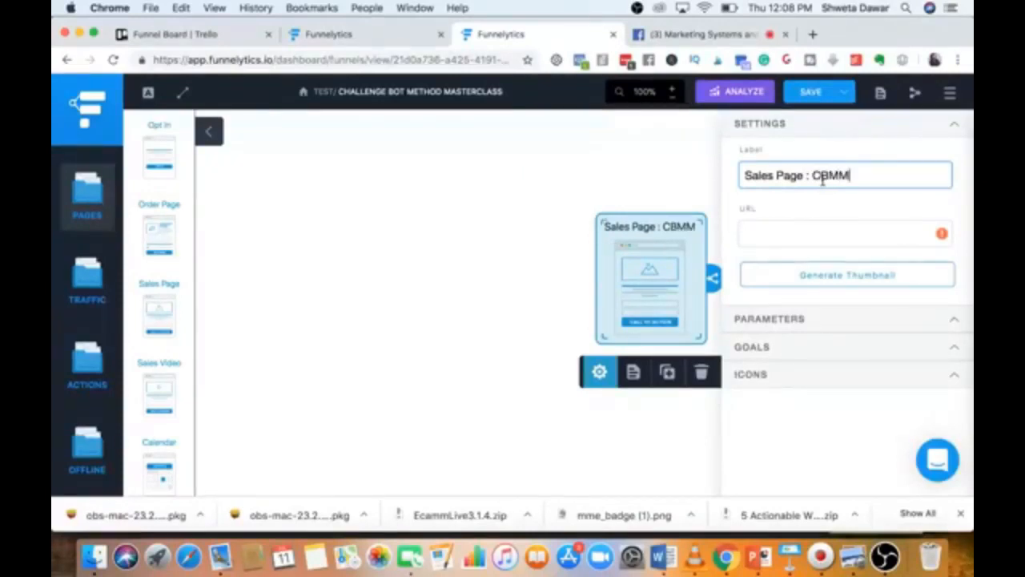
left_click(645, 166)
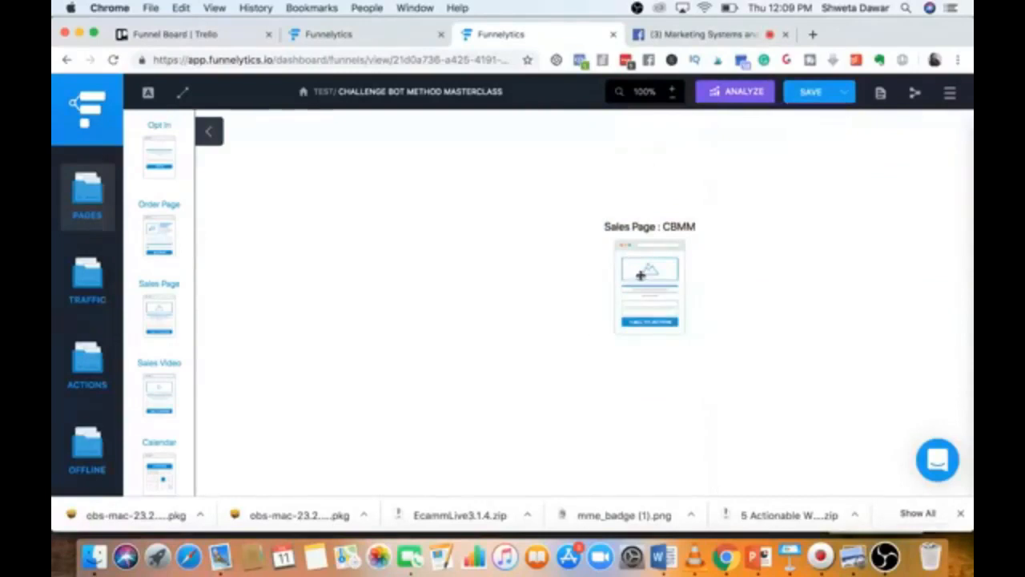
Add an order page beside it and rename it 'Order Form'.
scroll(150, 357, "up", 3)
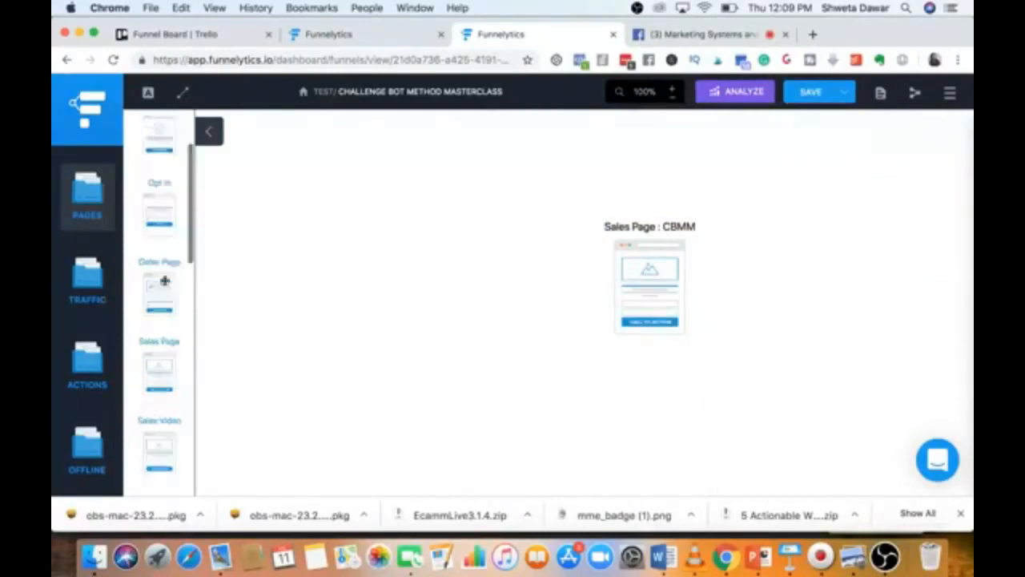
left_click_drag(160, 338, 781, 269)
left_click(750, 384)
left_click(801, 175)
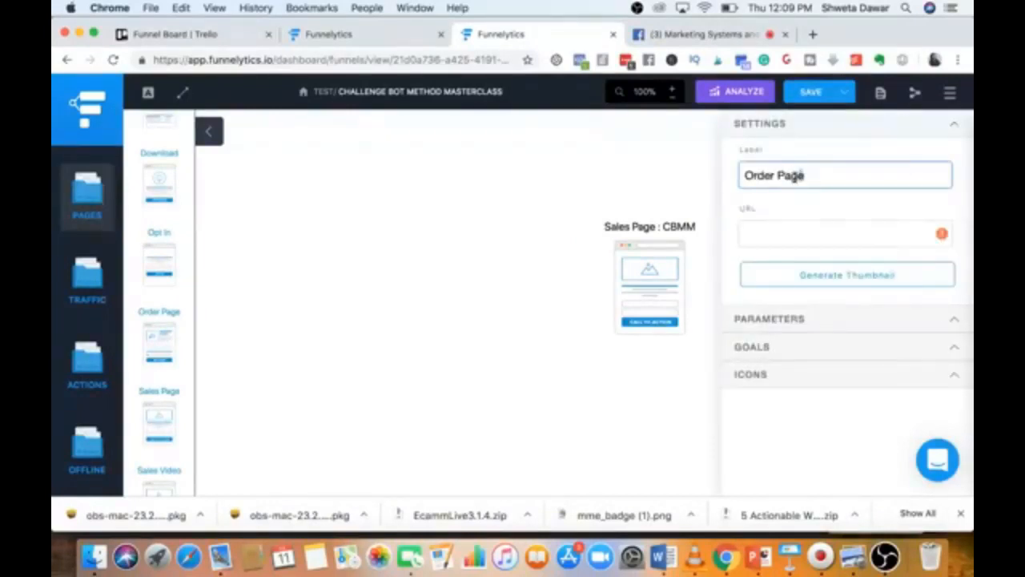
double_click(804, 175)
type("Form")
left_click(668, 141)
left_click(785, 282)
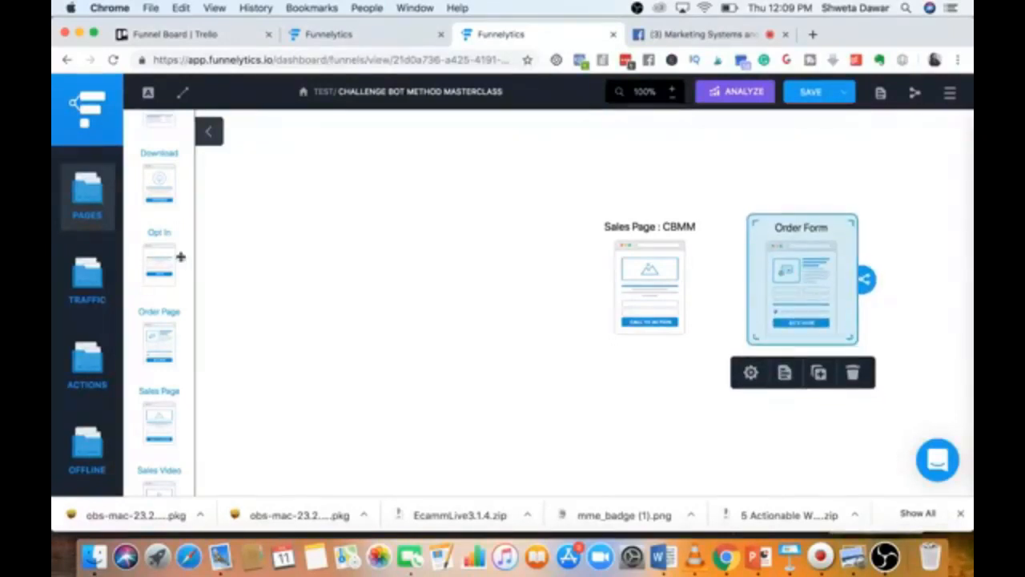
scroll(178, 253, "down", 5)
scroll(181, 254, "down", 5)
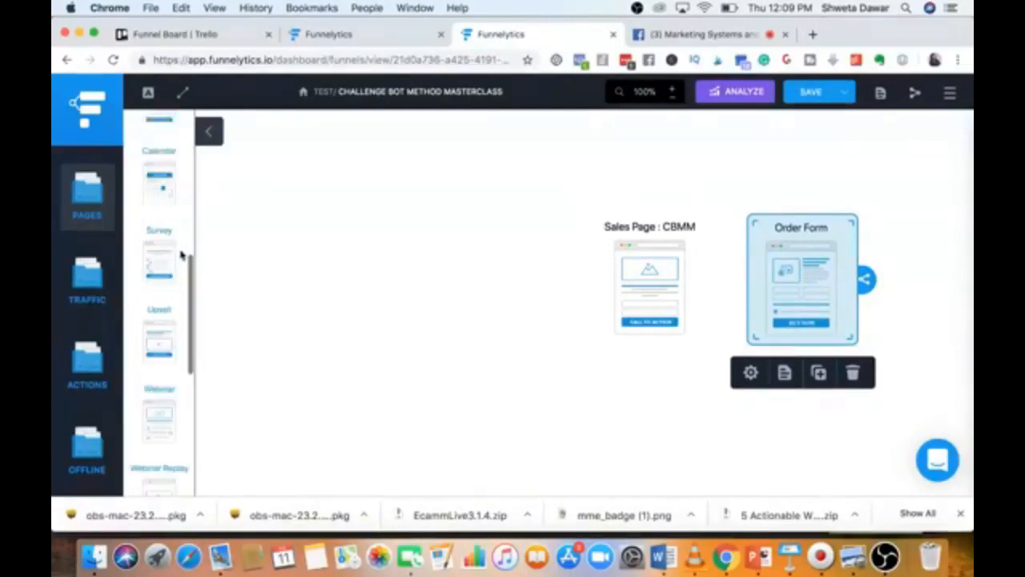
scroll(180, 251, "down", 3)
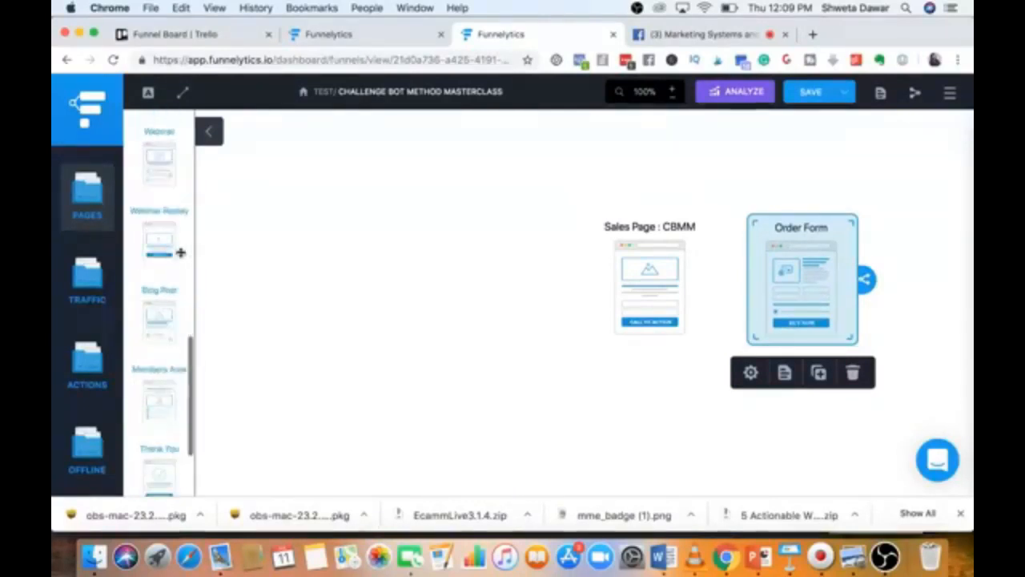
Place a Thank You page after Order Form, zoom out to 70% and nudge it upward.
left_click_drag(166, 371, 933, 272)
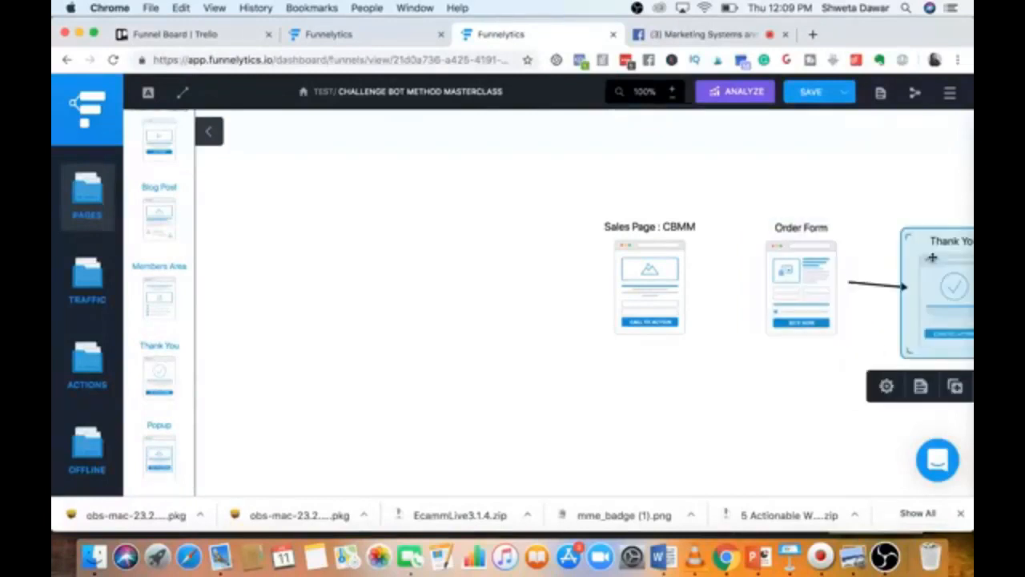
left_click(672, 97)
left_click(672, 97)
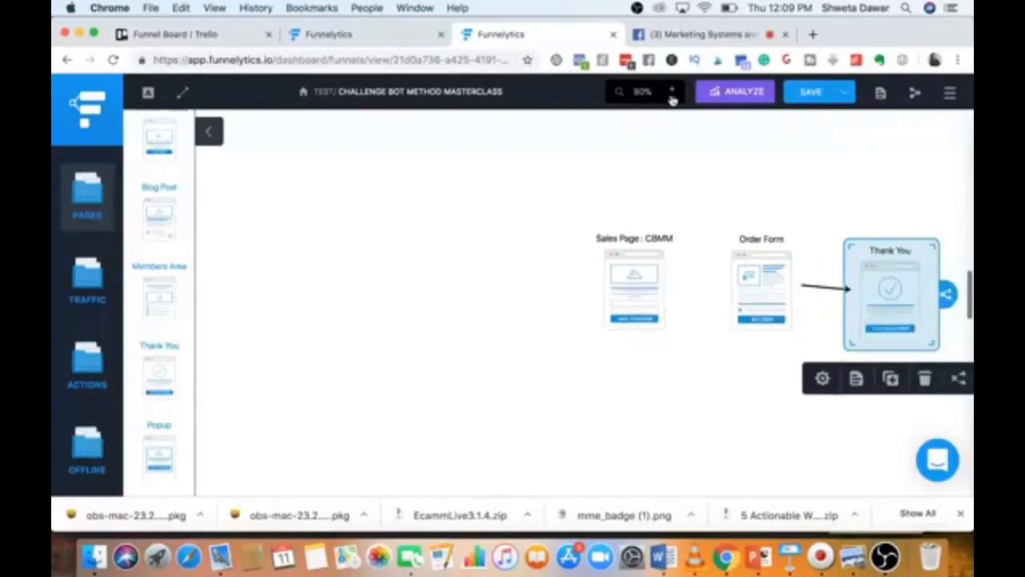
left_click(672, 97)
left_click_drag(847, 280, 845, 267)
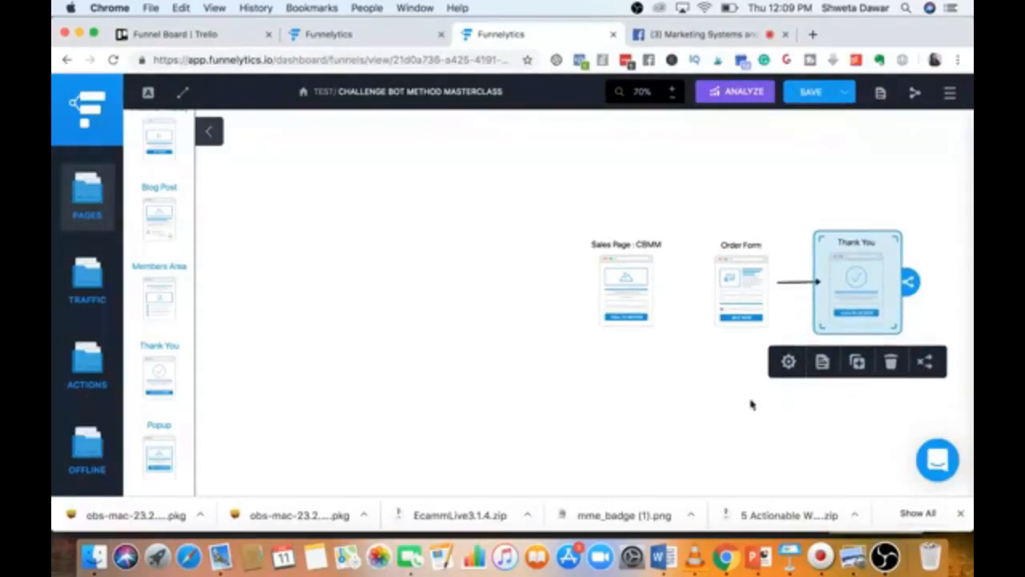
left_click(789, 362)
Extend the Thank You label to 'Thank You - invite them to facebook grp' and mark it as a goal.
left_click(828, 178)
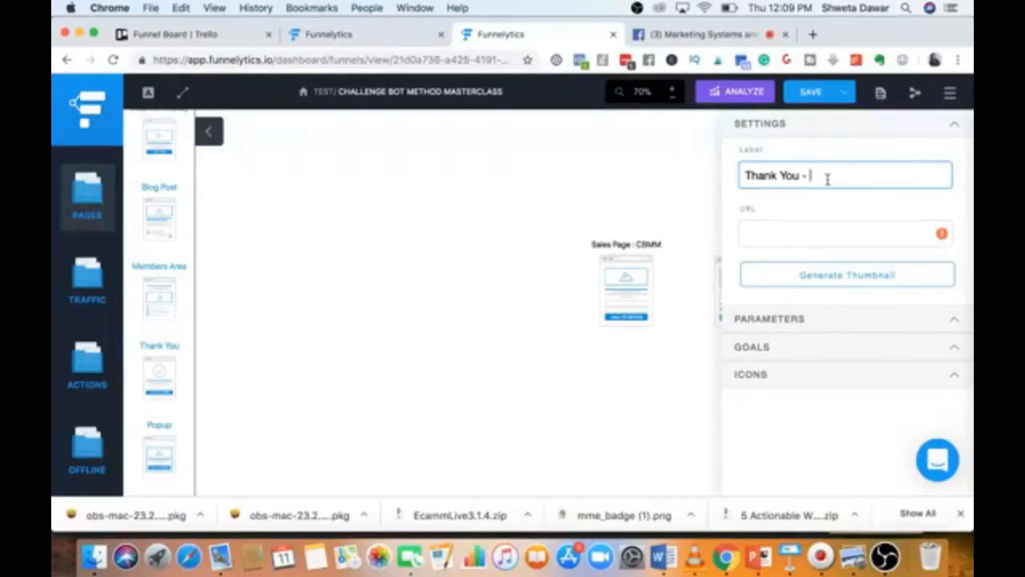
type("them to facebook grp")
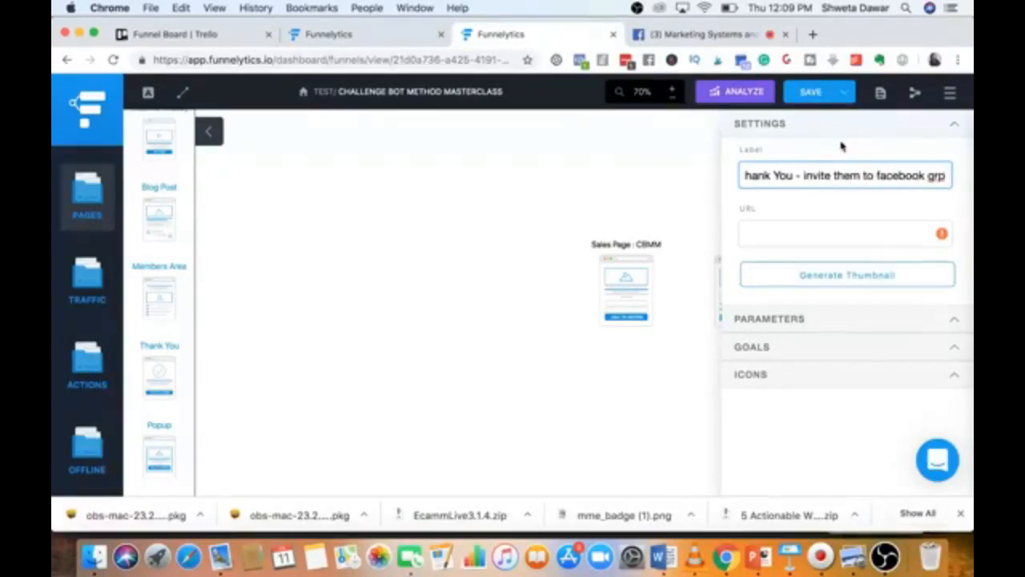
left_click(953, 349)
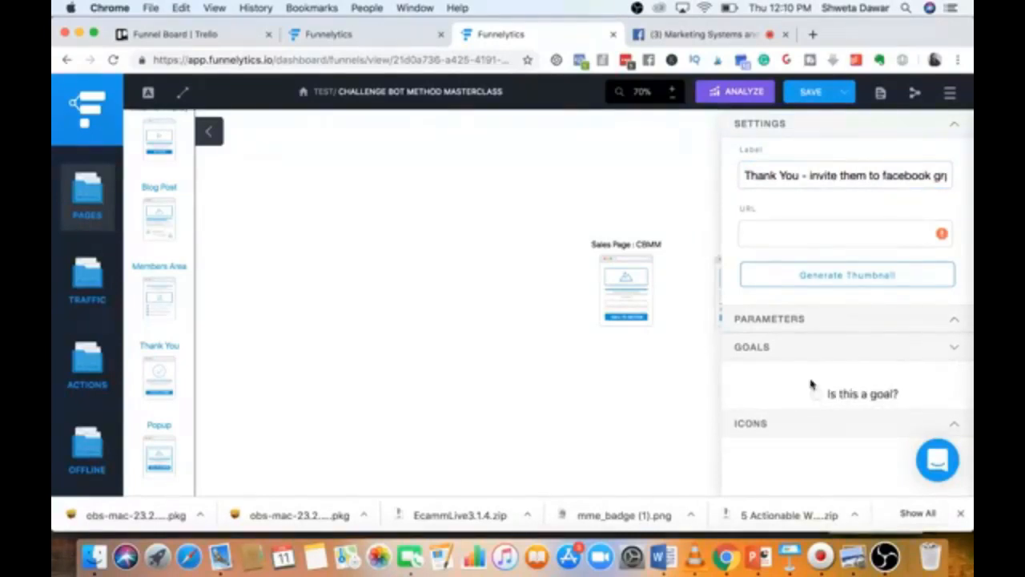
left_click(816, 394)
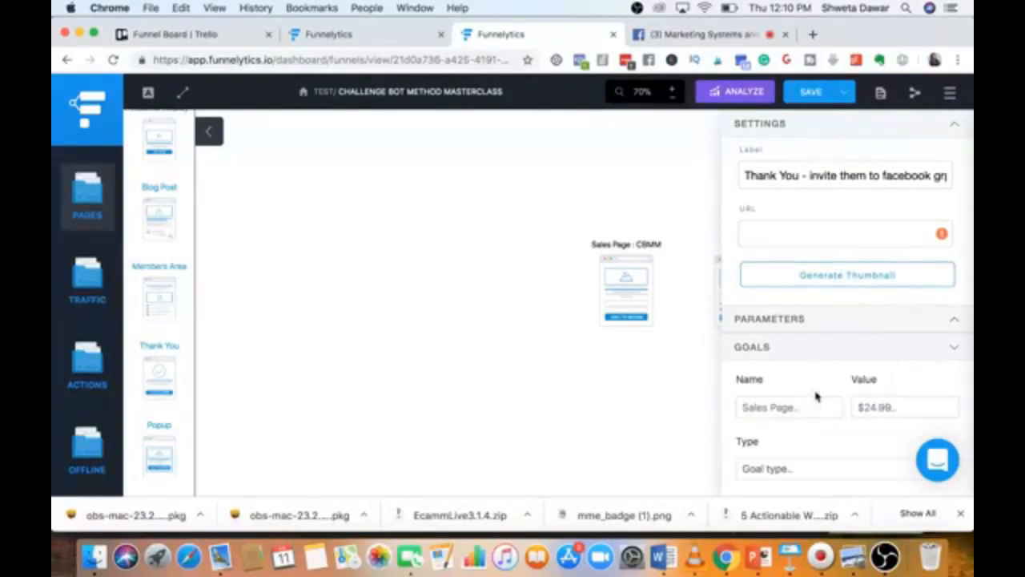
Set the goal type to Sale with value 97 and add the goal.
scroll(833, 451, "down", 2)
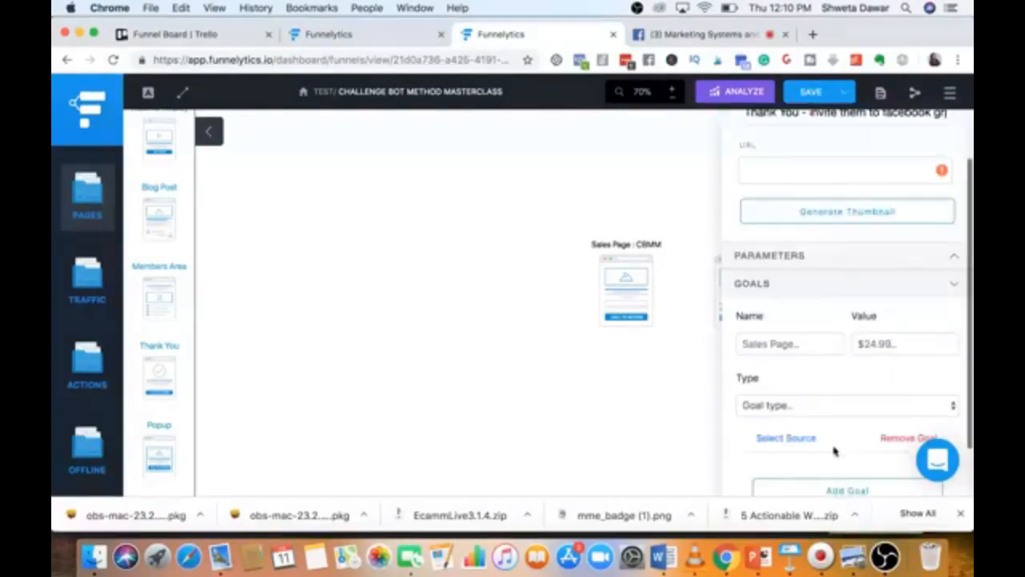
left_click(900, 339)
scroll(862, 378, "down", 1)
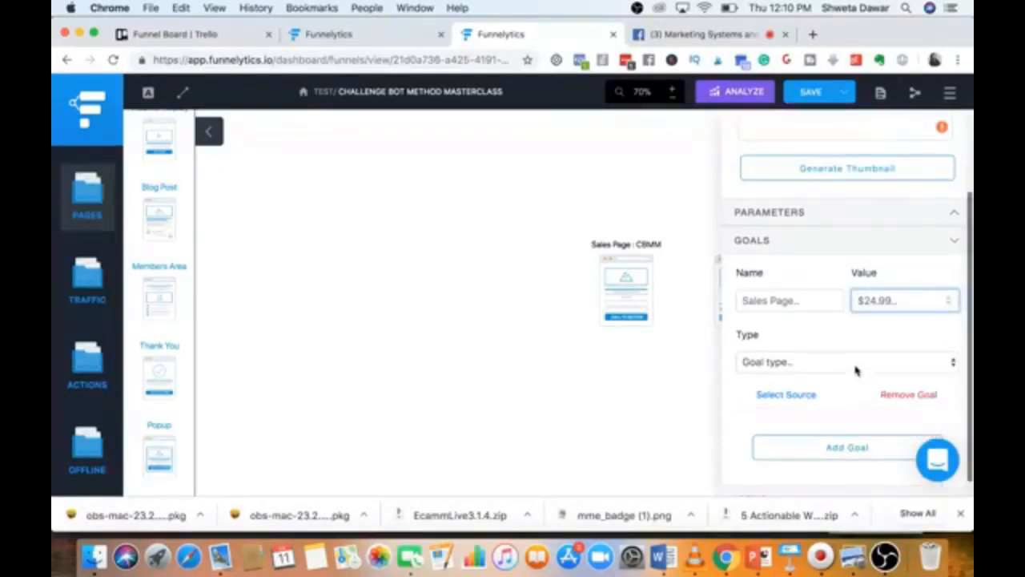
left_click(855, 367)
left_click(841, 375)
left_click(880, 301)
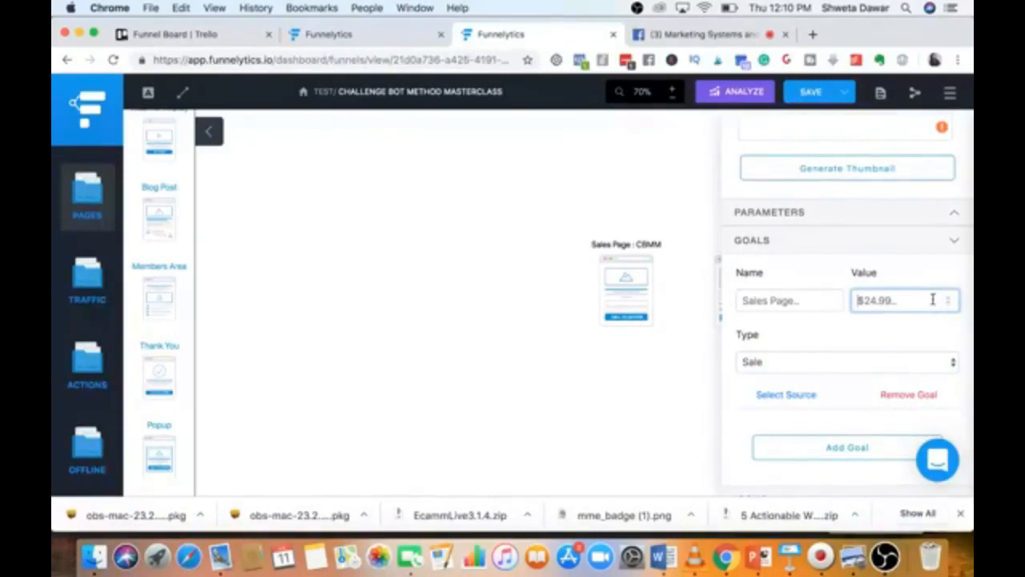
type("97")
left_click(833, 344)
scroll(820, 358, "down", 1)
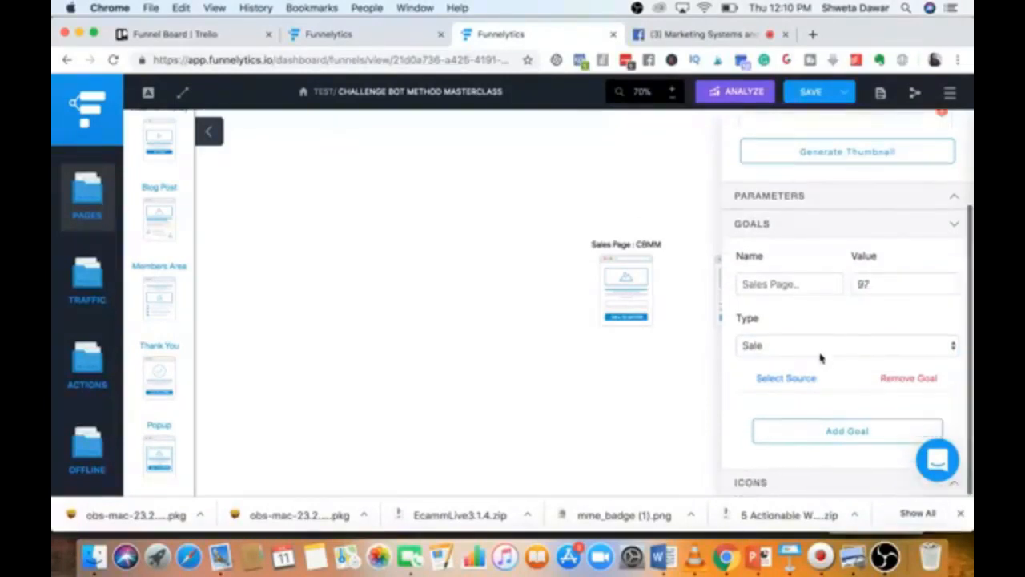
left_click(835, 430)
scroll(785, 407, "down", 5)
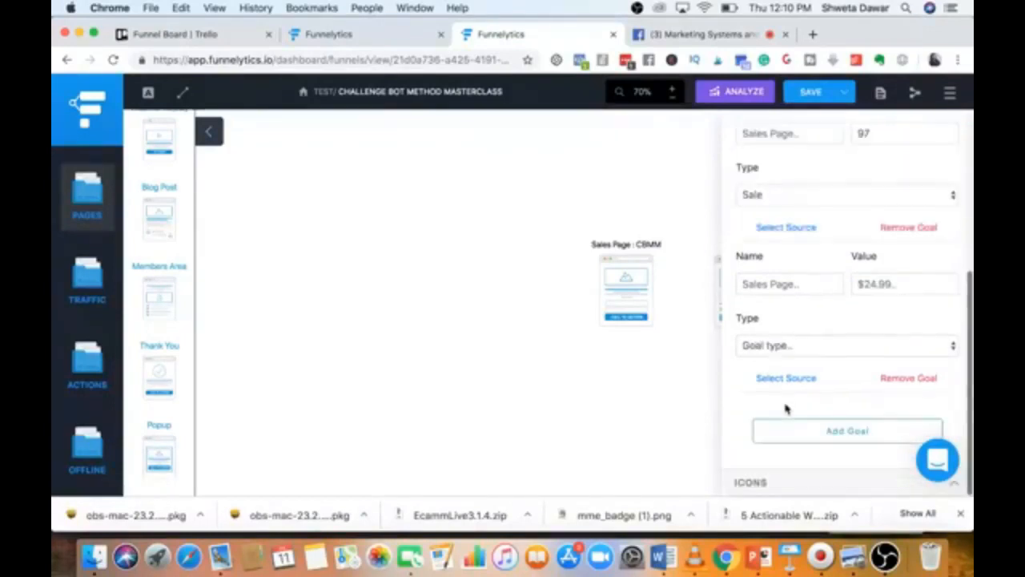
left_click(676, 421)
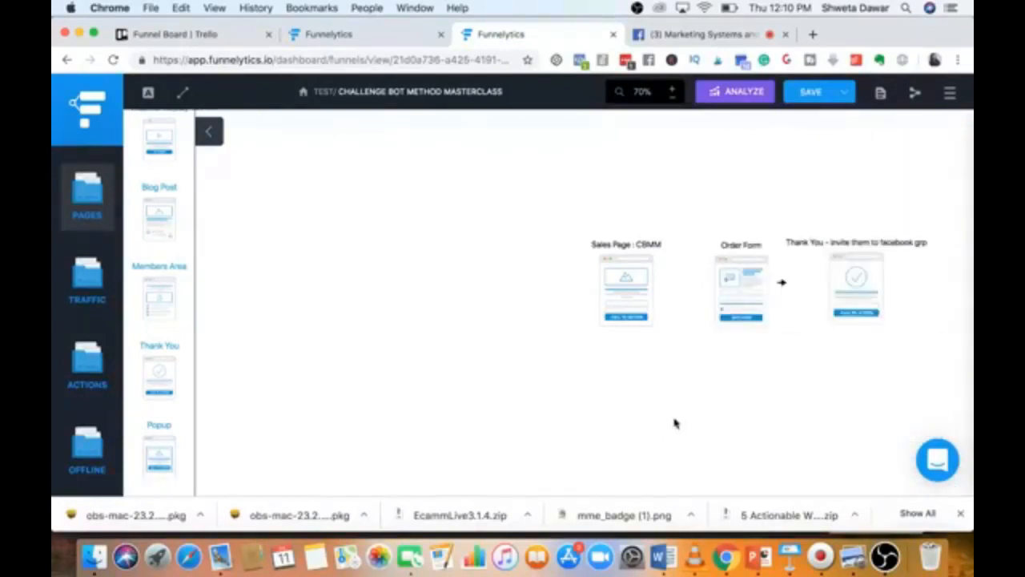
Append ' - install facebook pixel' to the Order Form page's label.
mouse_move(851, 285)
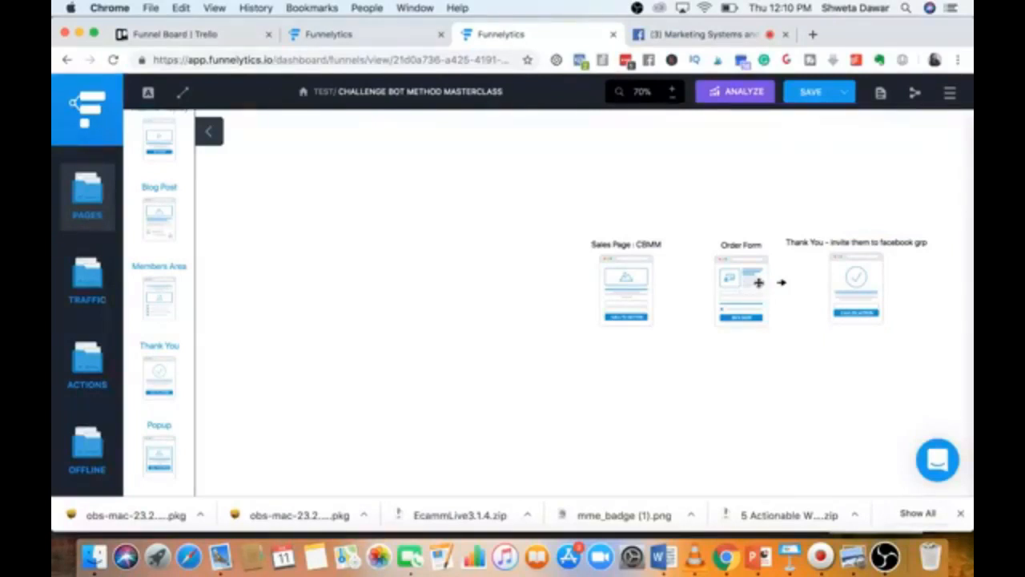
left_click(746, 286)
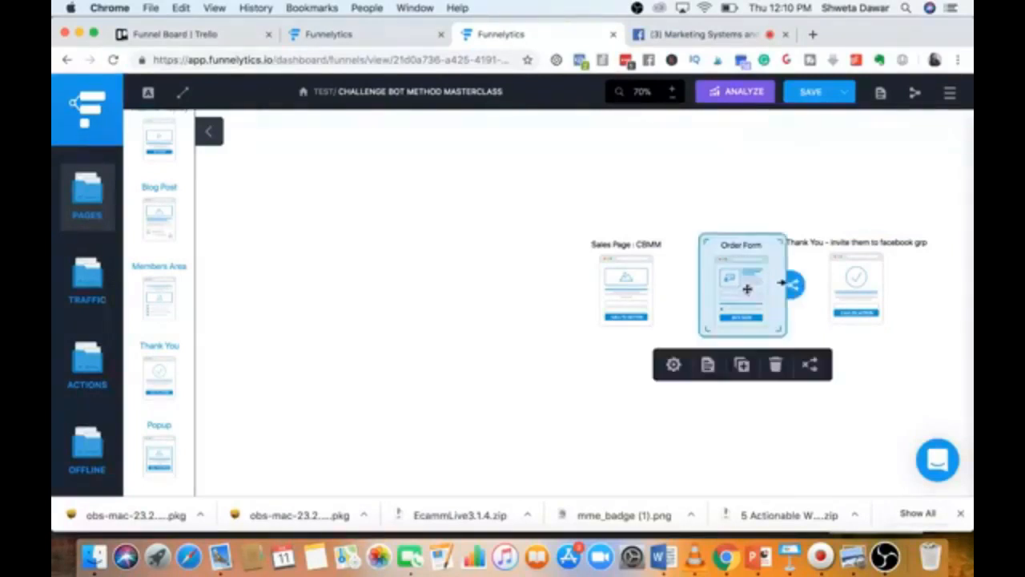
left_click(814, 328)
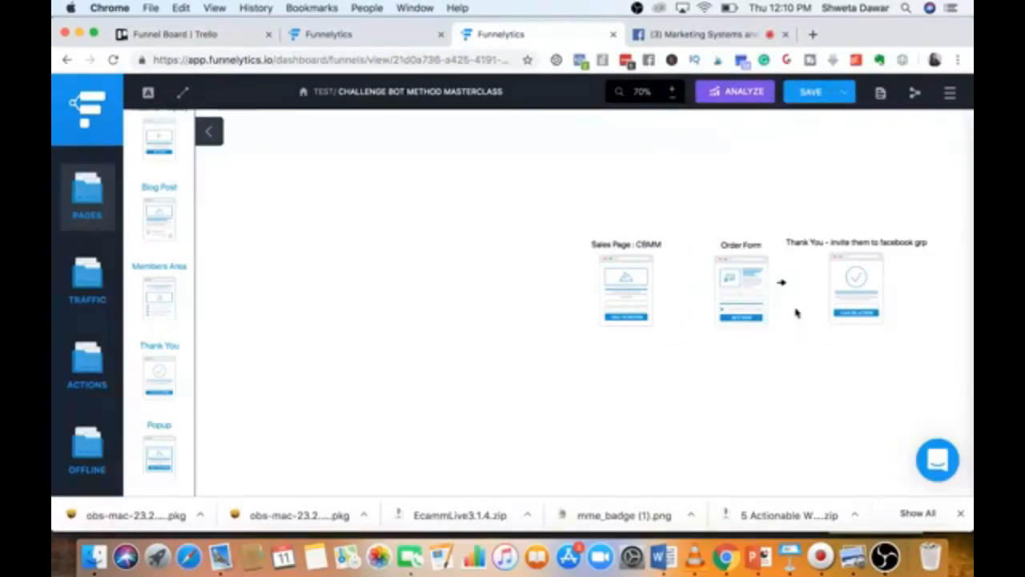
left_click(736, 285)
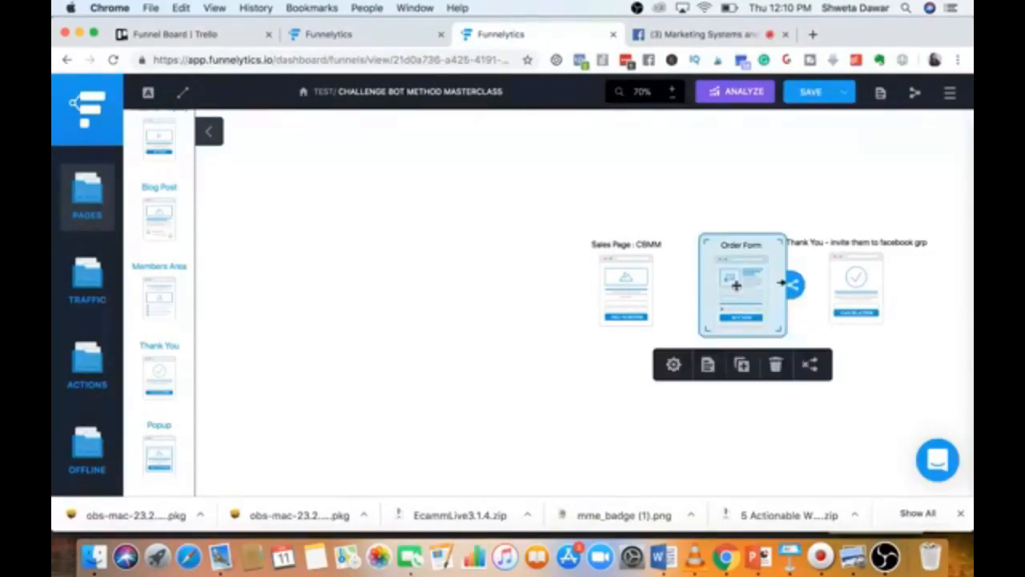
left_click(673, 365)
left_click(826, 176)
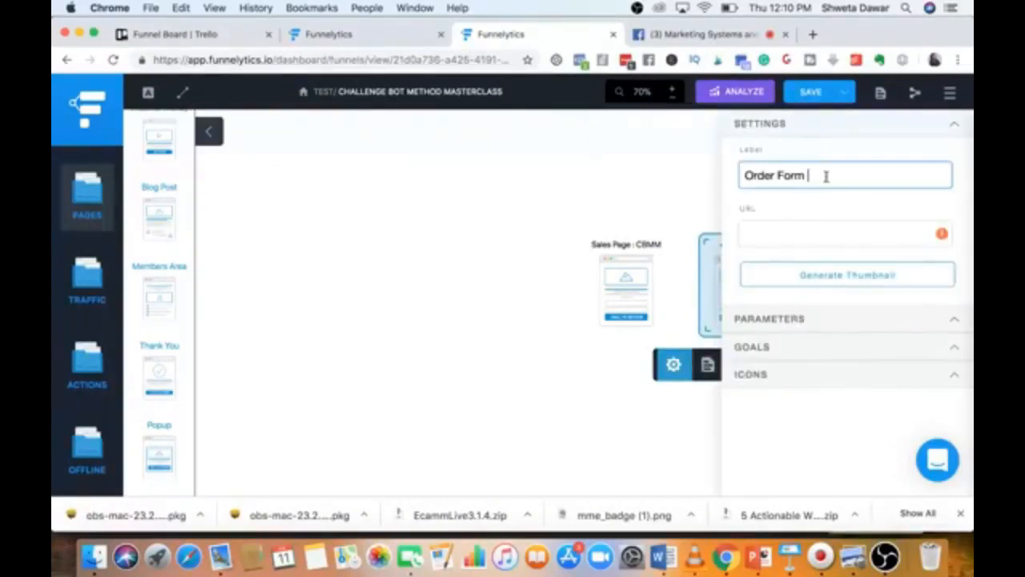
type("- install")
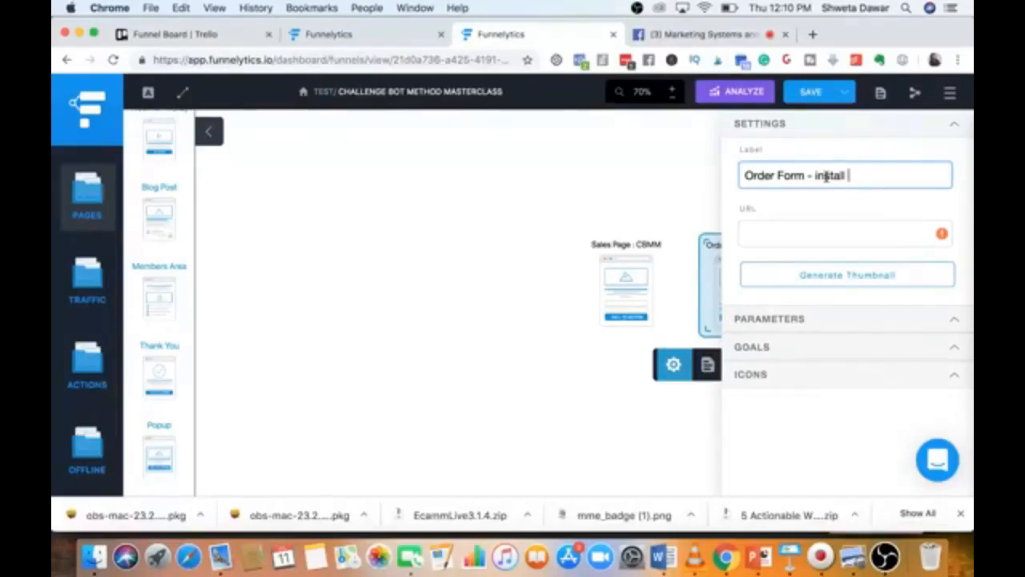
type("facebo")
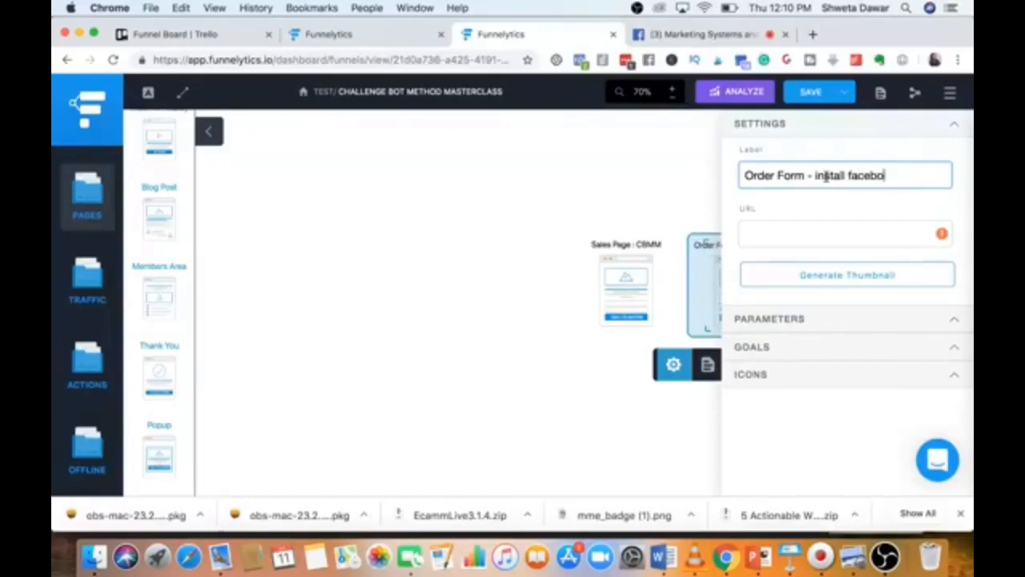
type("ok pixel")
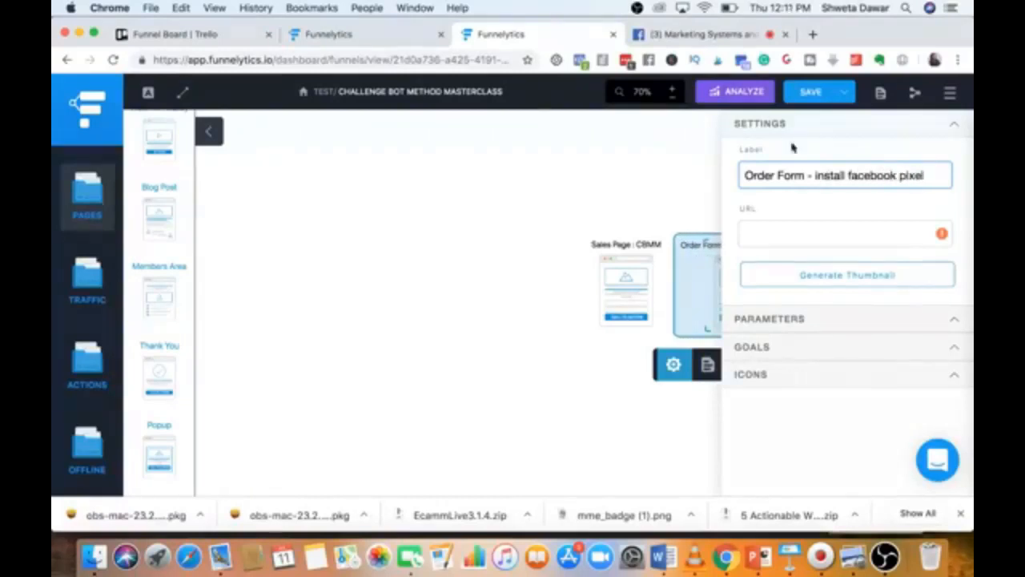
left_click(673, 168)
left_click(626, 297)
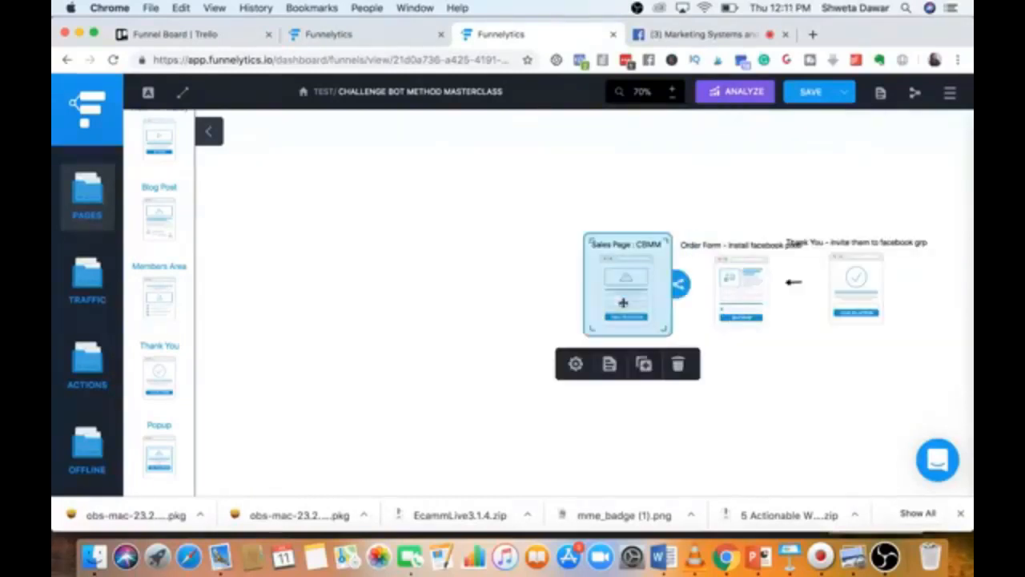
Append ' - install facebook pixel' to the 'Sales Page : CBMM' label and nudge the node upward.
left_click(575, 364)
left_click(867, 175)
type("- invite")
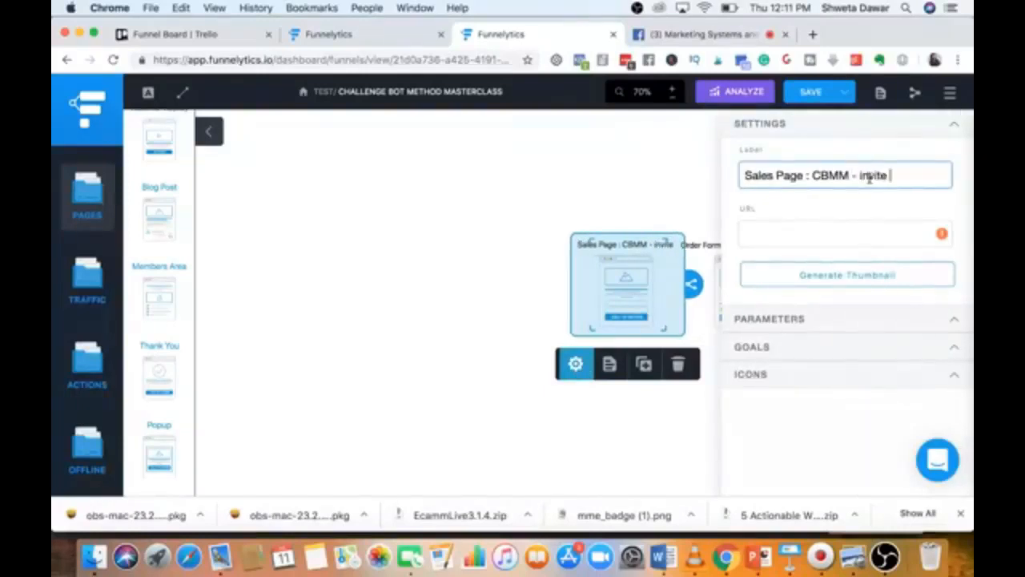
key("BackSpace")
key("BackSpace")
key("BackSpace")
key("BackSpace")
key("BackSpace")
type("stall f")
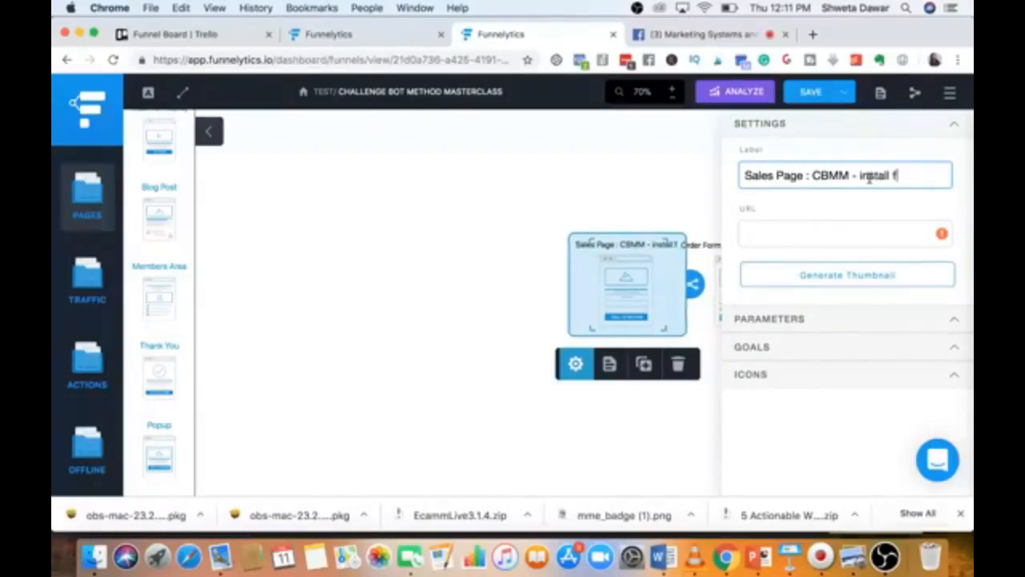
type("acebook pixel")
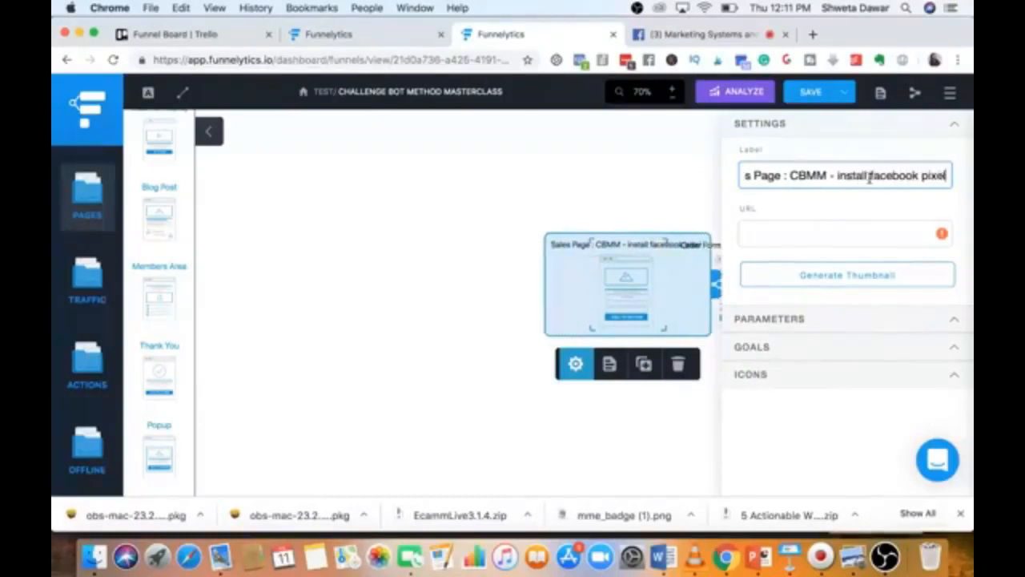
left_click(704, 181)
left_click_drag(636, 297, 635, 281)
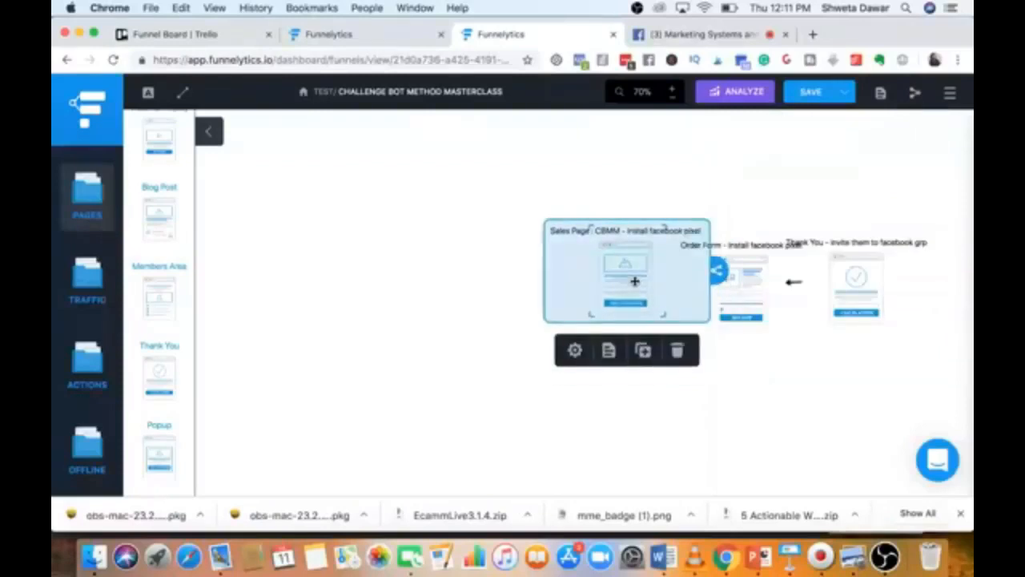
Move the Thank You page right and connect the Order Form to it.
left_click(620, 429)
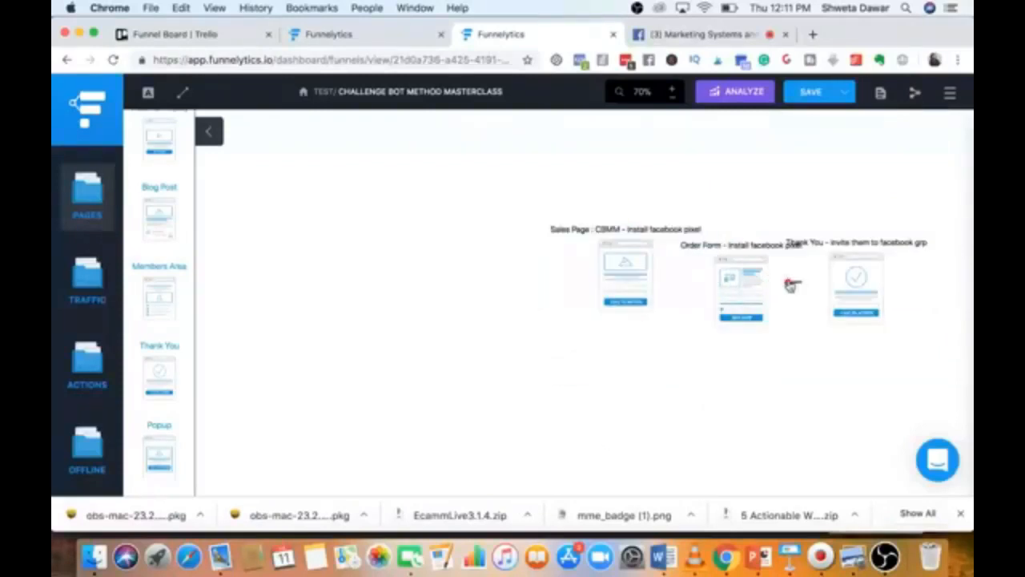
left_click(744, 301)
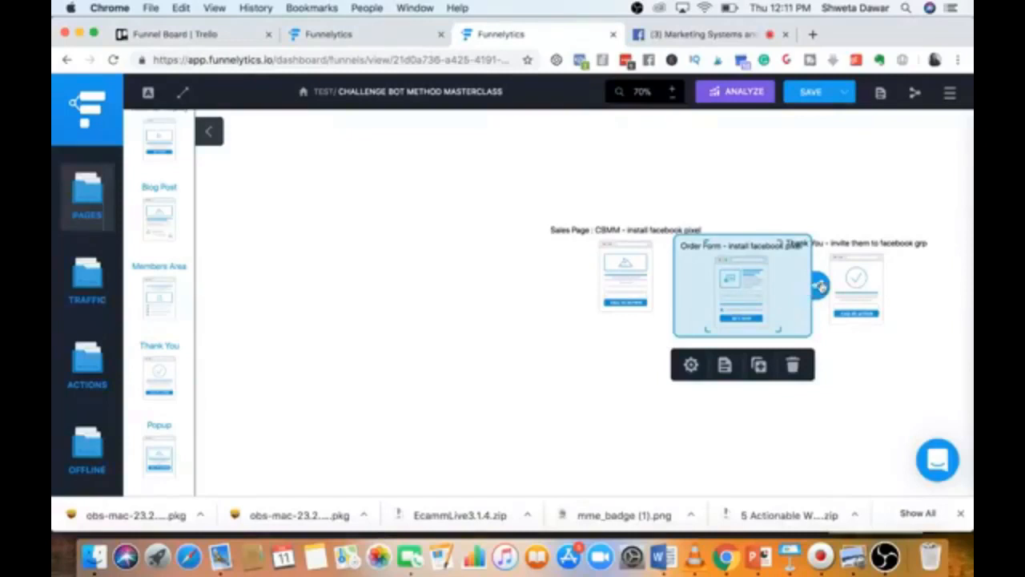
left_click_drag(819, 287, 865, 280)
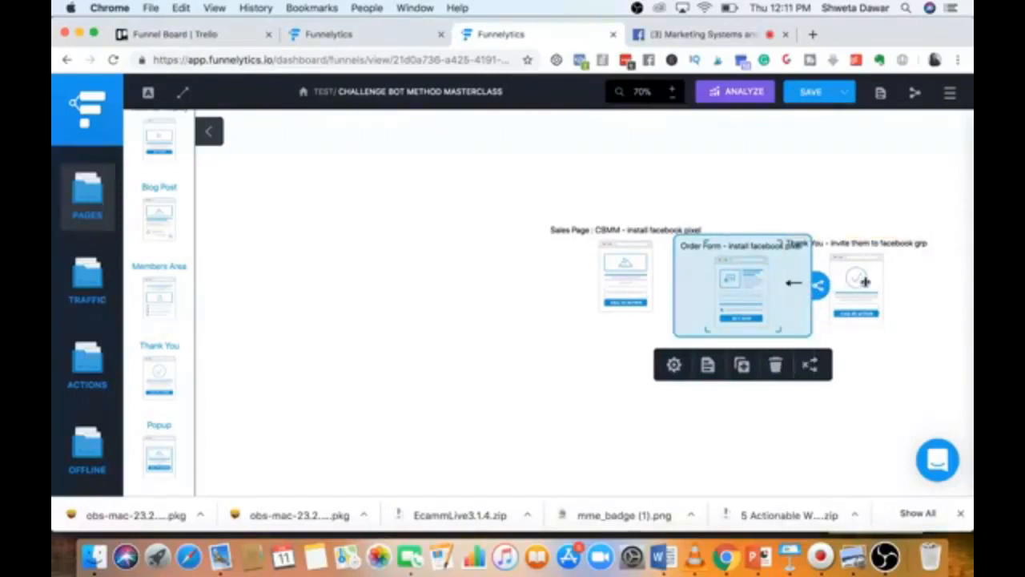
left_click(860, 394)
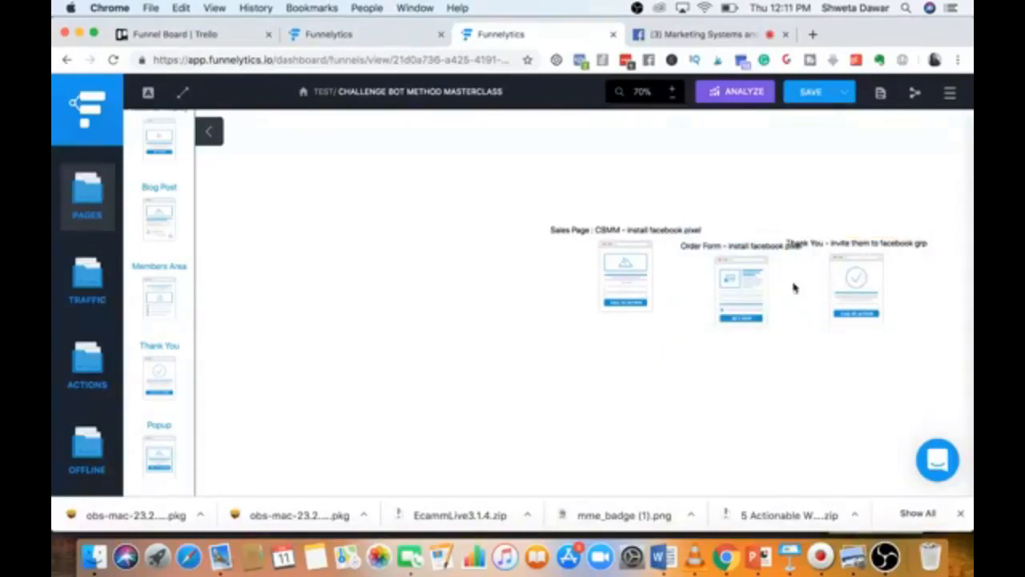
left_click_drag(834, 280, 881, 280)
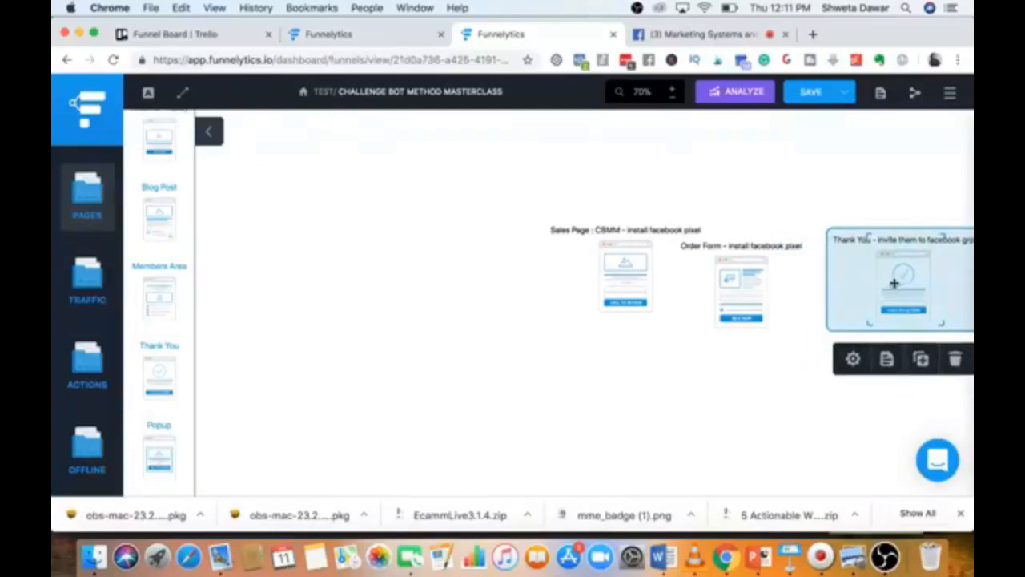
left_click(720, 292)
left_click_drag(817, 286, 897, 284)
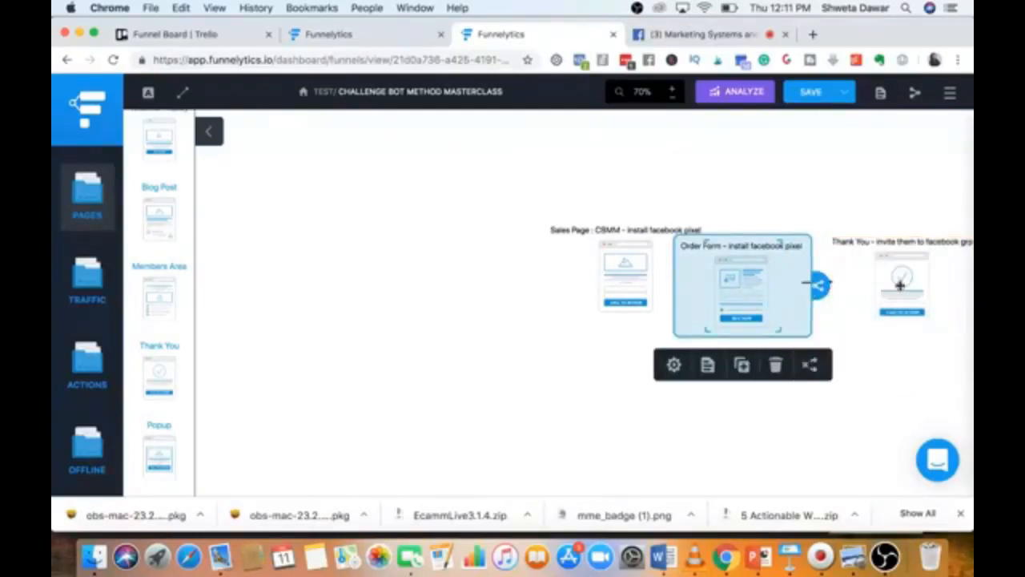
Shift the Sales Page left and connect it with an arrow to the Order Form.
left_click(640, 284)
left_click_drag(619, 280, 600, 292)
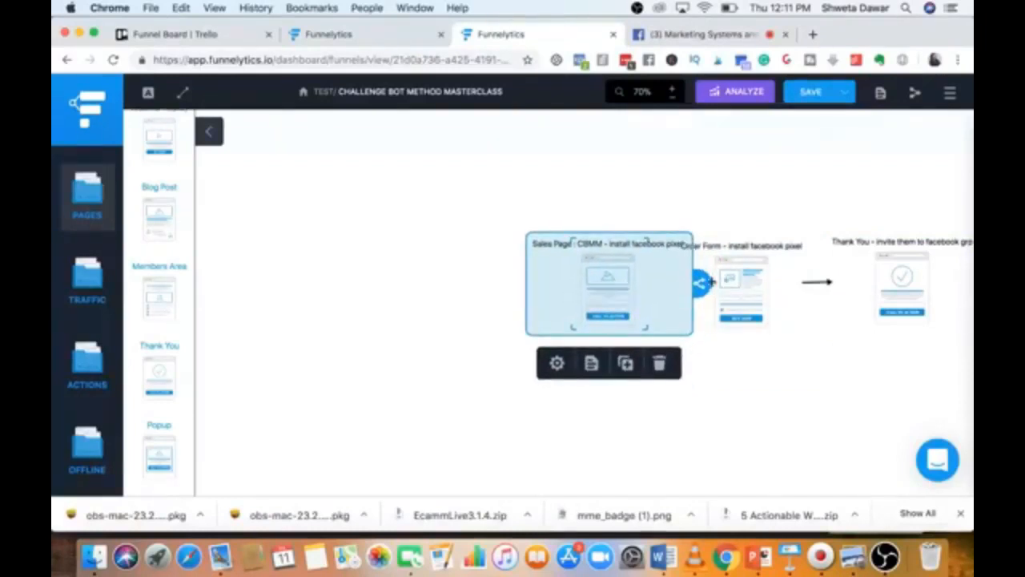
left_click_drag(708, 282, 749, 285)
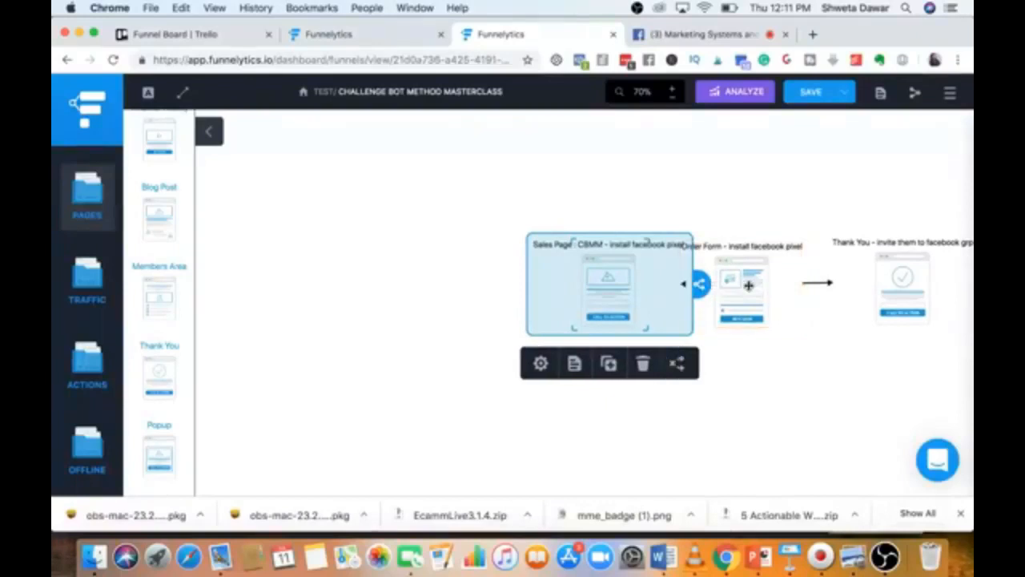
left_click(732, 389)
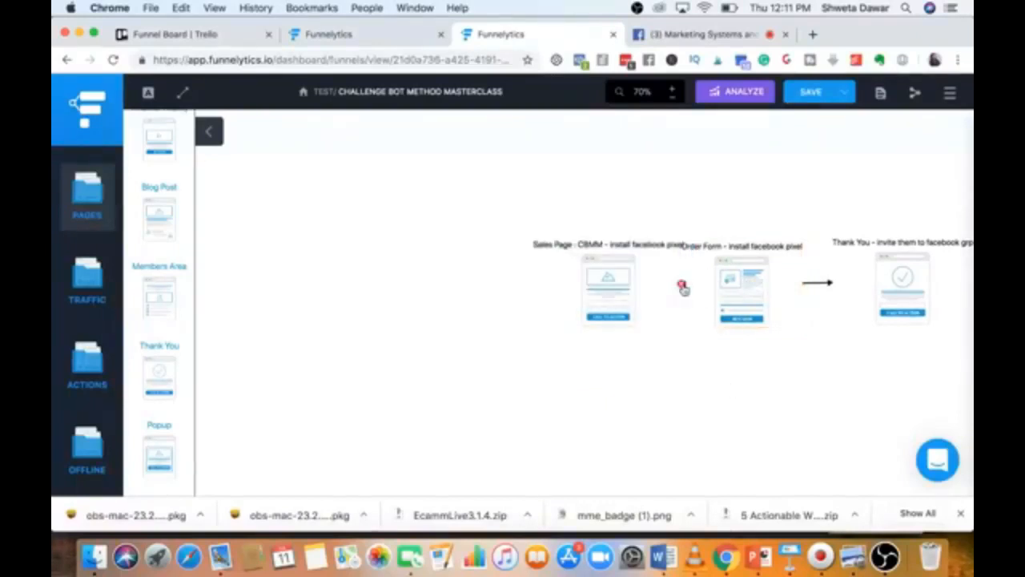
left_click(603, 291)
left_click_drag(699, 285, 762, 282)
left_click(739, 391)
left_click_drag(629, 283, 600, 284)
left_click_drag(675, 283, 757, 281)
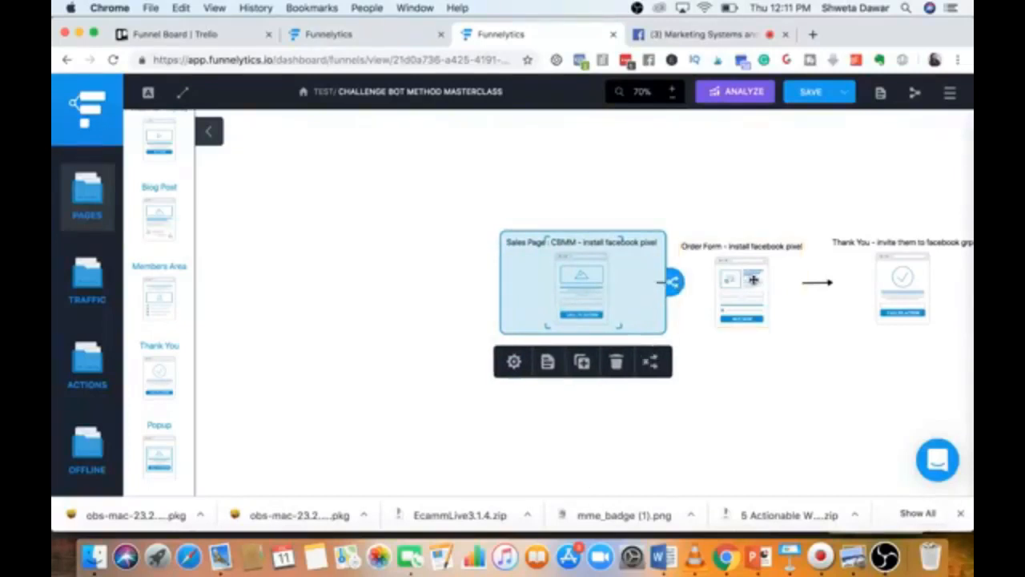
left_click(753, 408)
left_click_drag(579, 310, 582, 317)
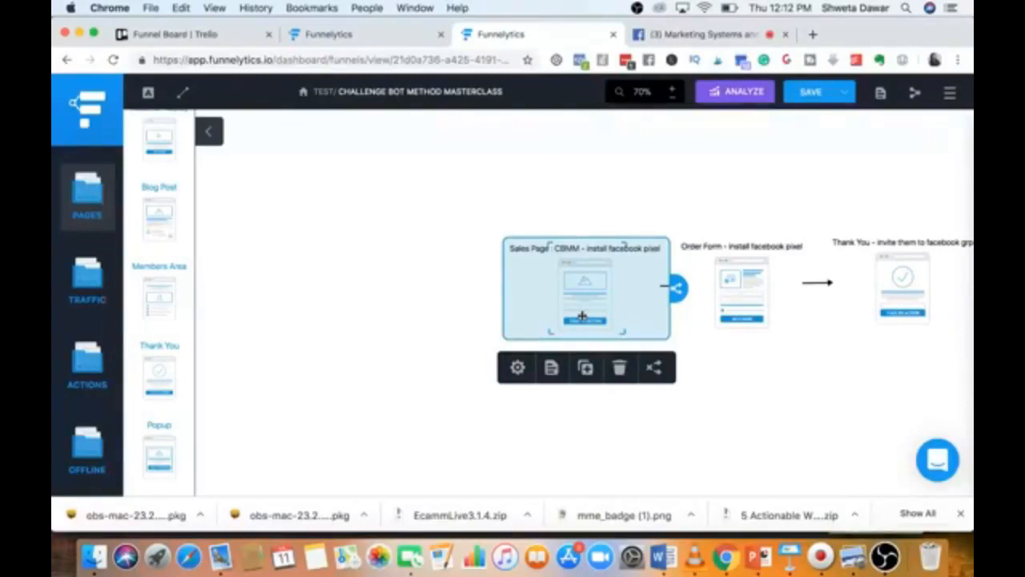
left_click(440, 443)
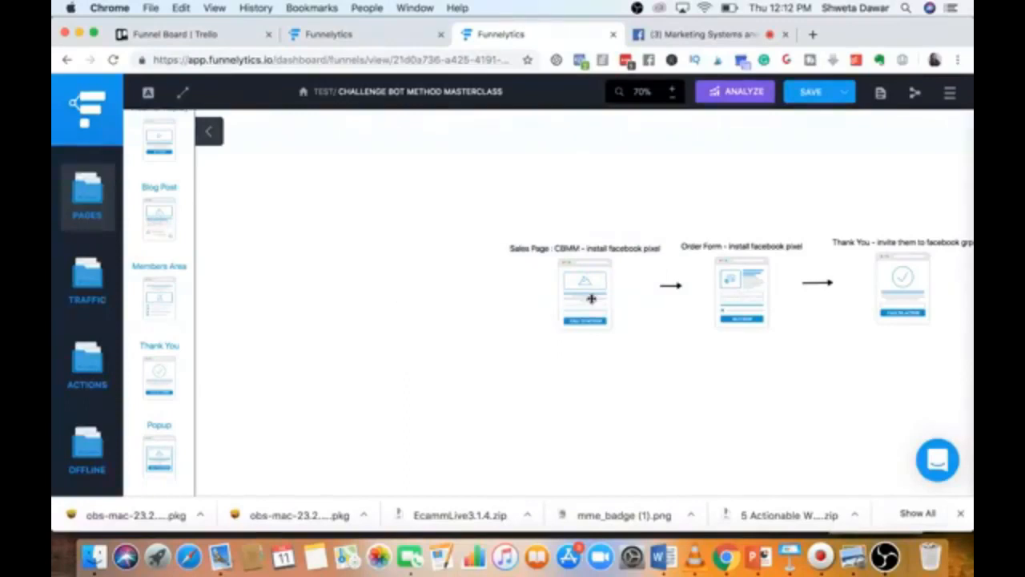
Zoom out to 60% and shift the Thank You, Order Form and Sales Page nodes rightward.
left_click(674, 98)
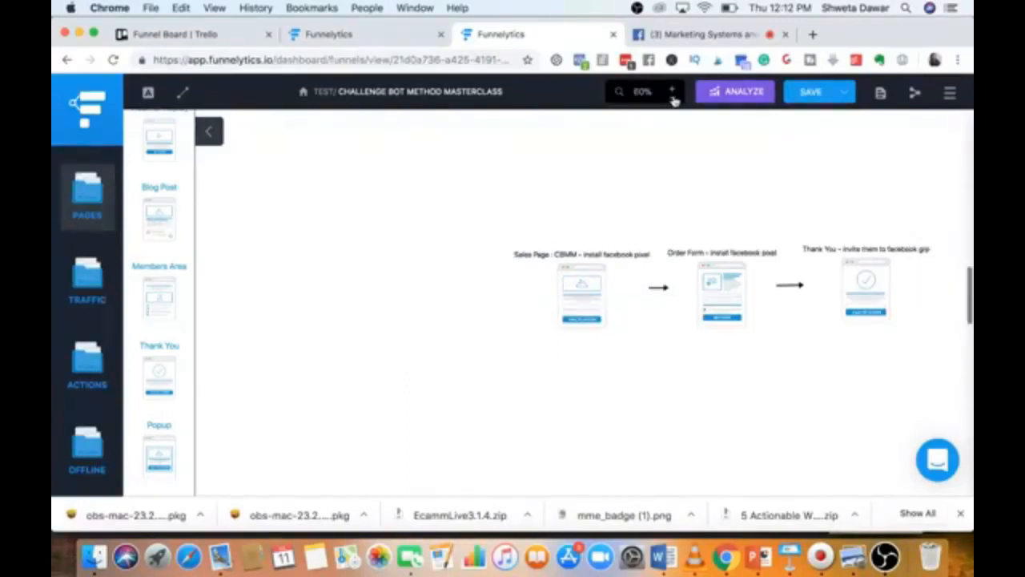
left_click(868, 284)
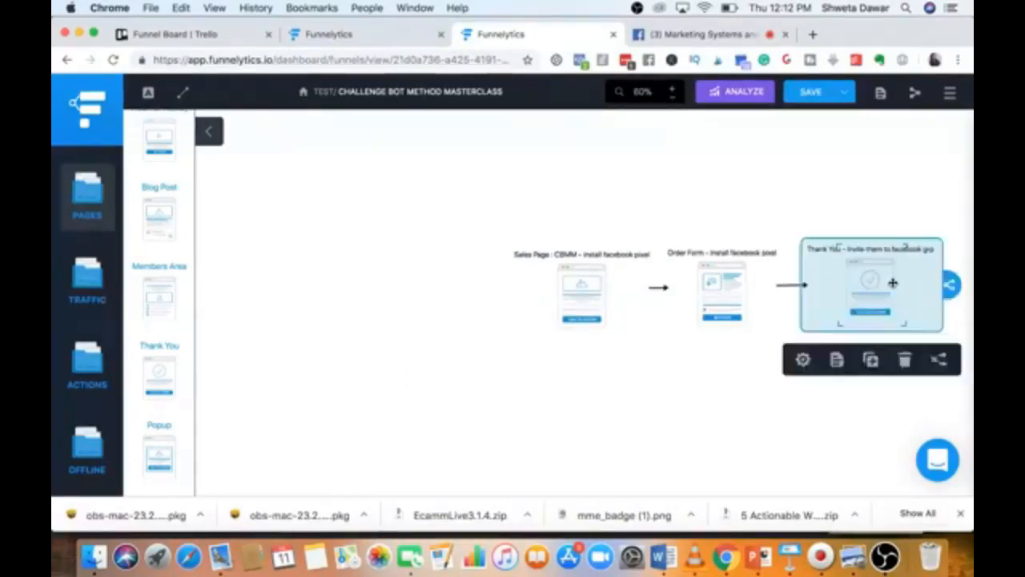
left_click_drag(868, 283, 921, 286)
left_click_drag(715, 314, 793, 312)
left_click_drag(576, 313, 669, 309)
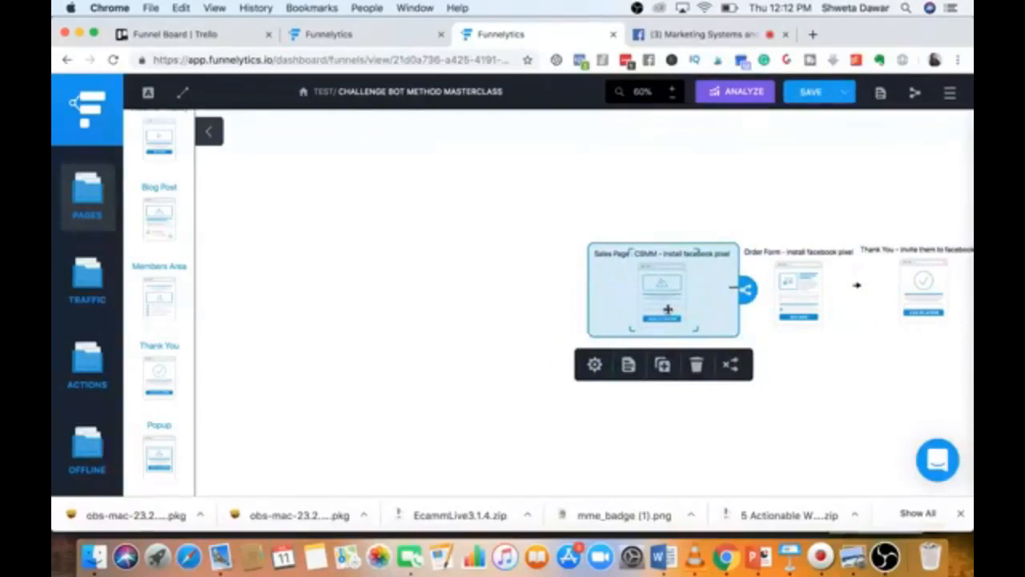
left_click(449, 388)
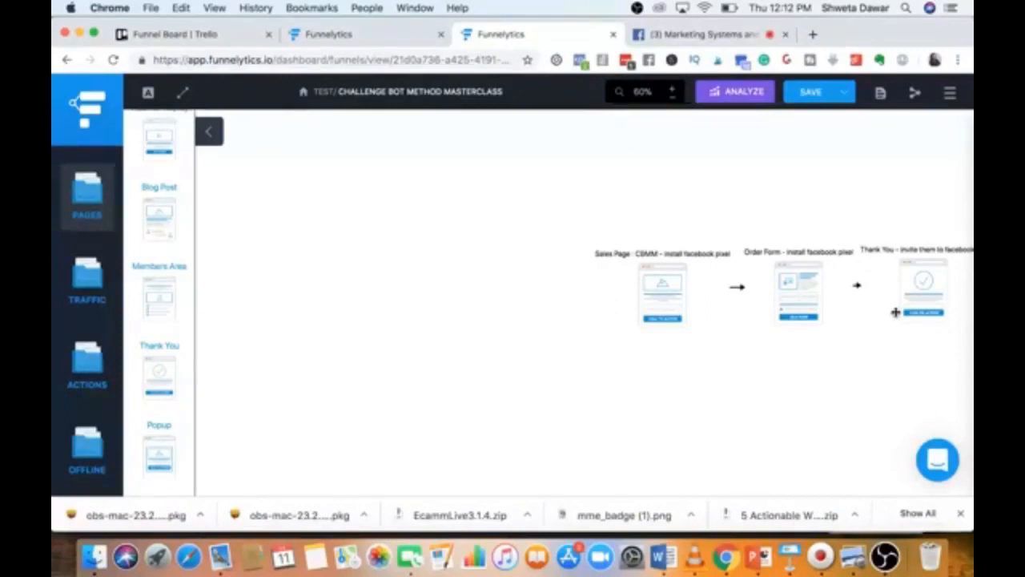
Add Facebook, Messenger, Instagram, LinkedIn and YouTube traffic sources to the map.
left_click(89, 279)
scroll(158, 230, "up", 5)
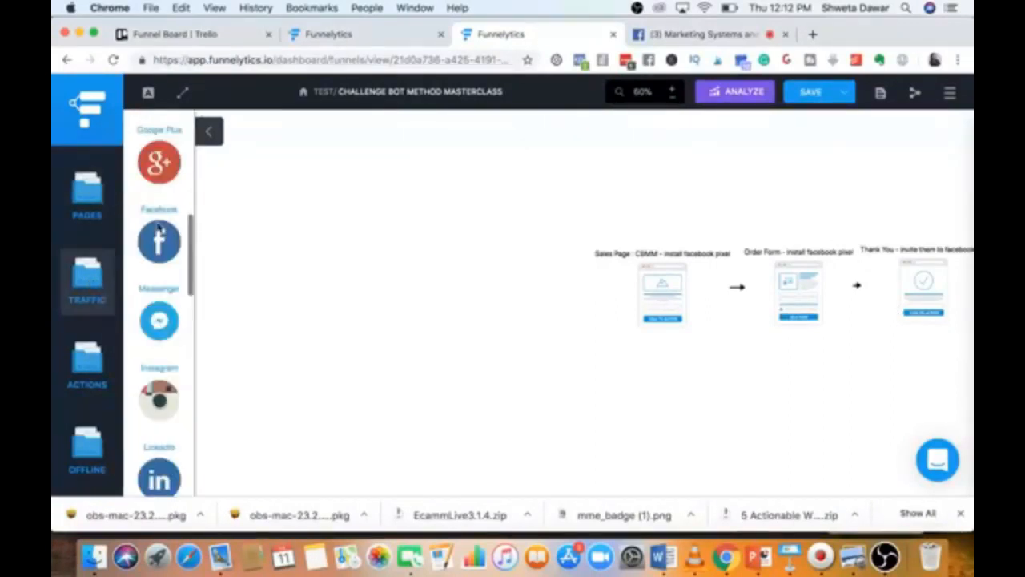
left_click_drag(185, 225, 246, 182)
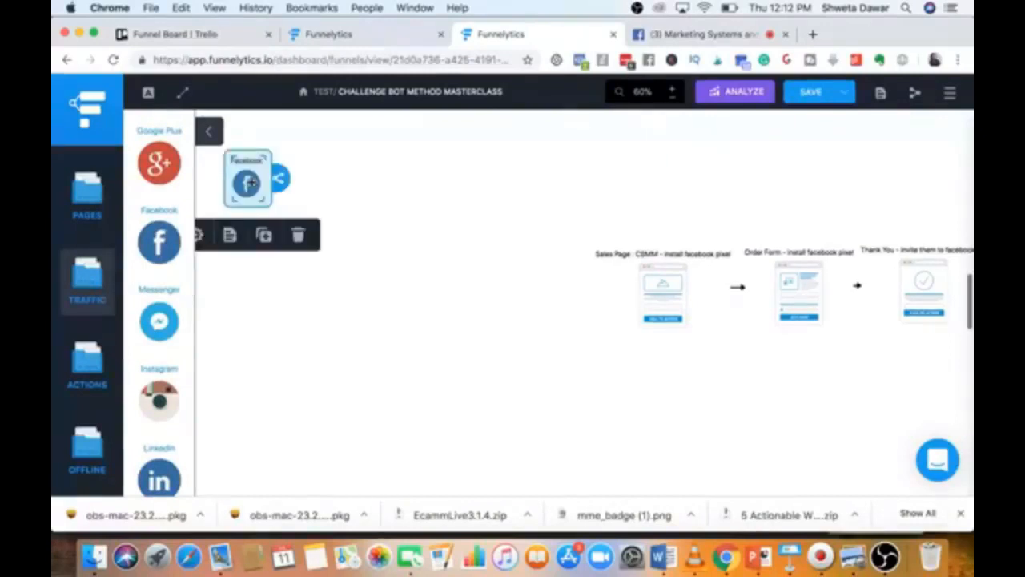
left_click_drag(163, 320, 229, 271)
left_click_drag(148, 415, 221, 356)
scroll(156, 276, "down", 5)
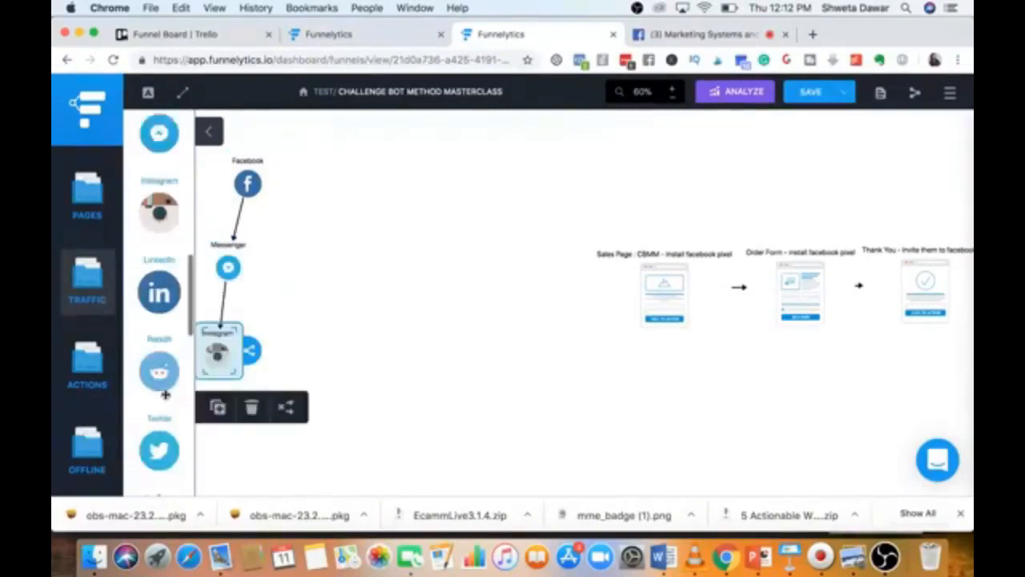
left_click_drag(160, 284, 218, 442)
scroll(159, 384, "down", 6)
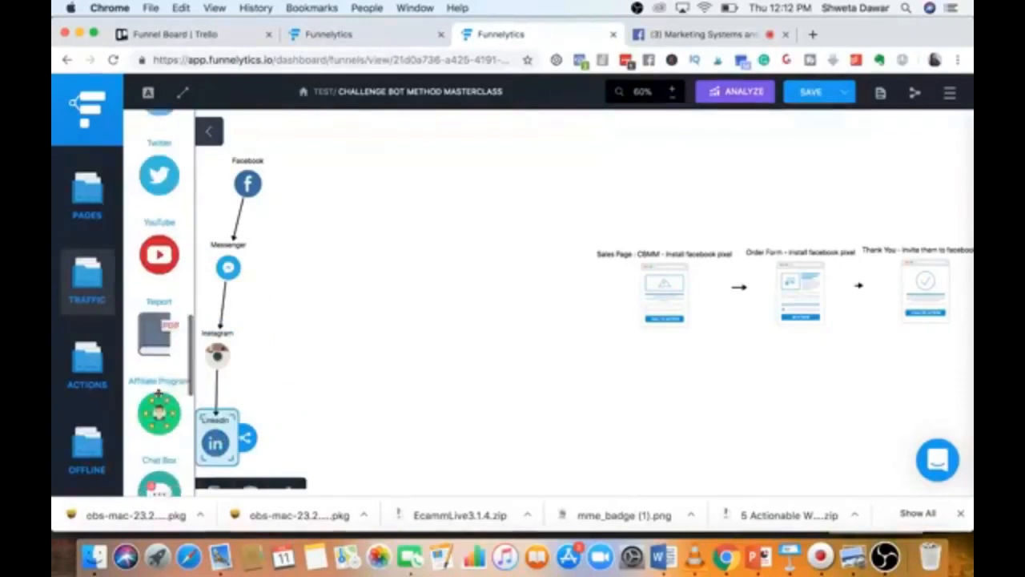
left_click_drag(258, 171, 283, 140)
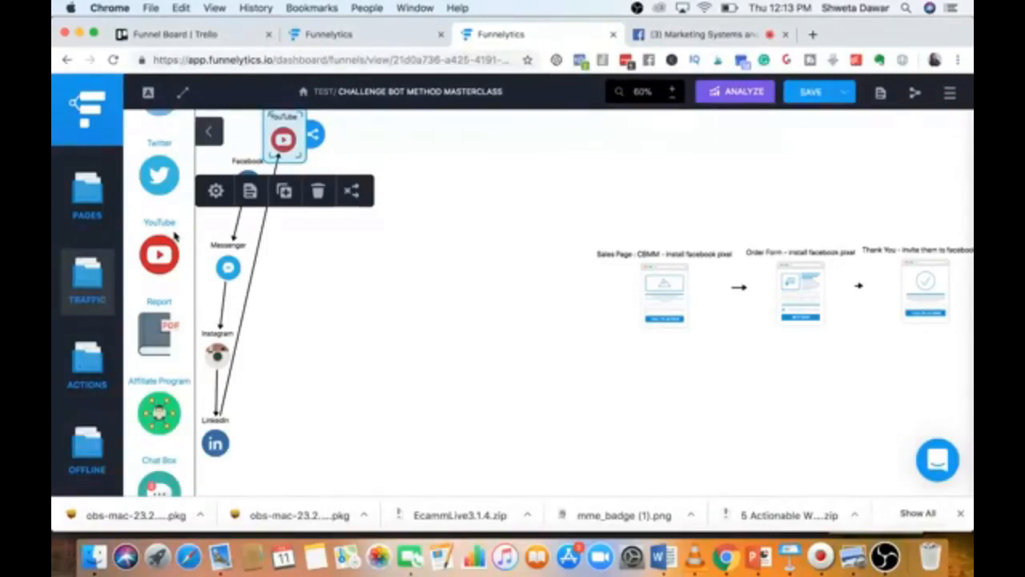
Place a Source node below LinkedIn and delete the YouTube–Source and LinkedIn–YouTube links.
scroll(125, 301, "down", 10)
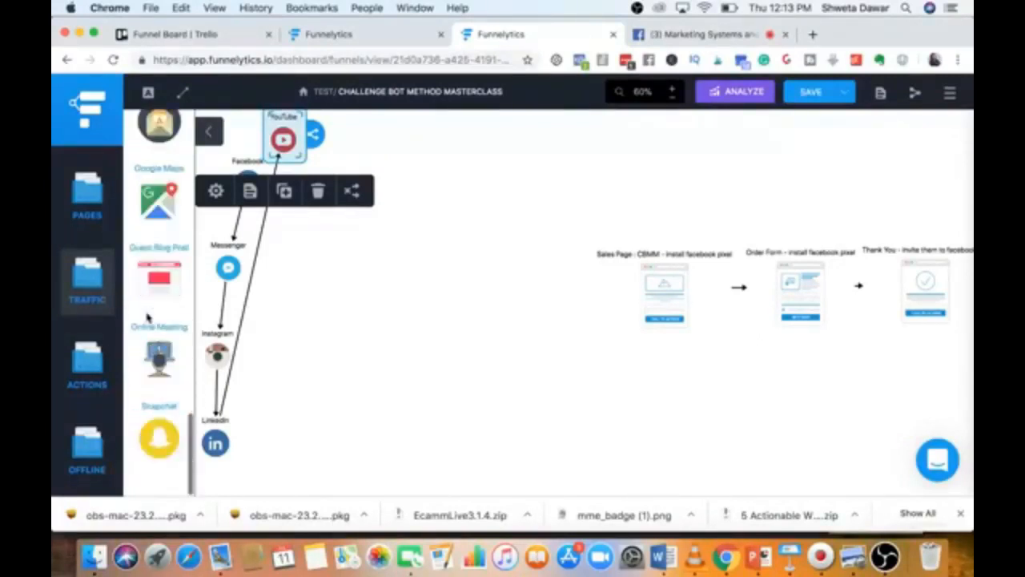
scroll(148, 318, "up", 15)
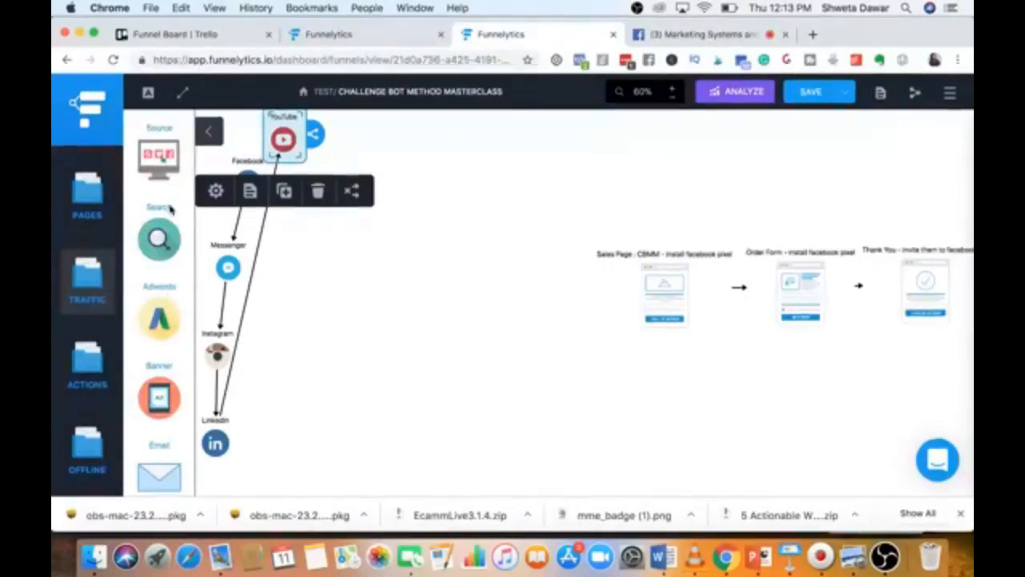
left_click_drag(166, 155, 250, 465)
mouse_move(279, 162)
left_click(279, 184)
left_click(225, 386)
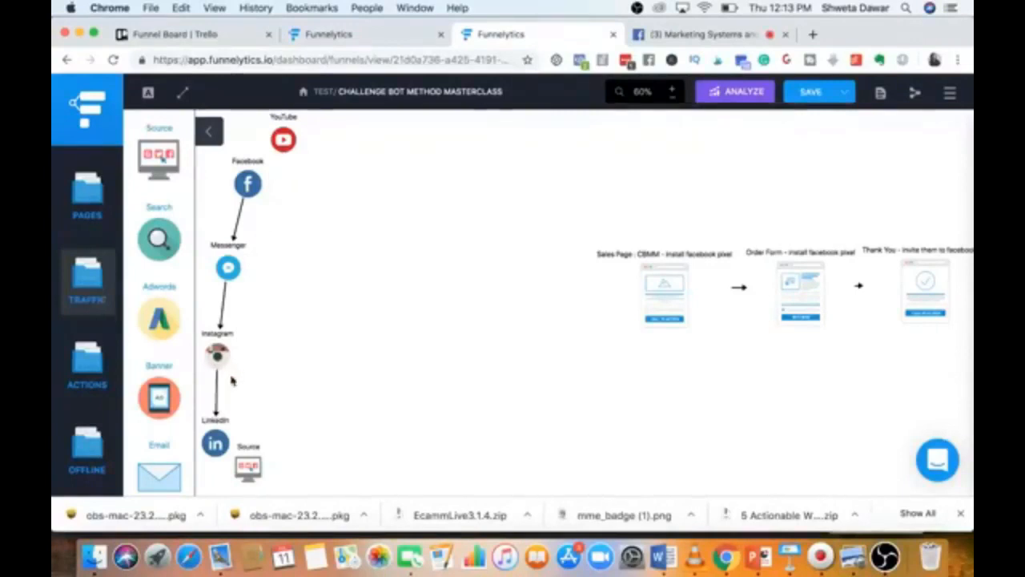
Delete the Messenger–Instagram, Instagram–LinkedIn and Facebook–Messenger links.
left_click(226, 296)
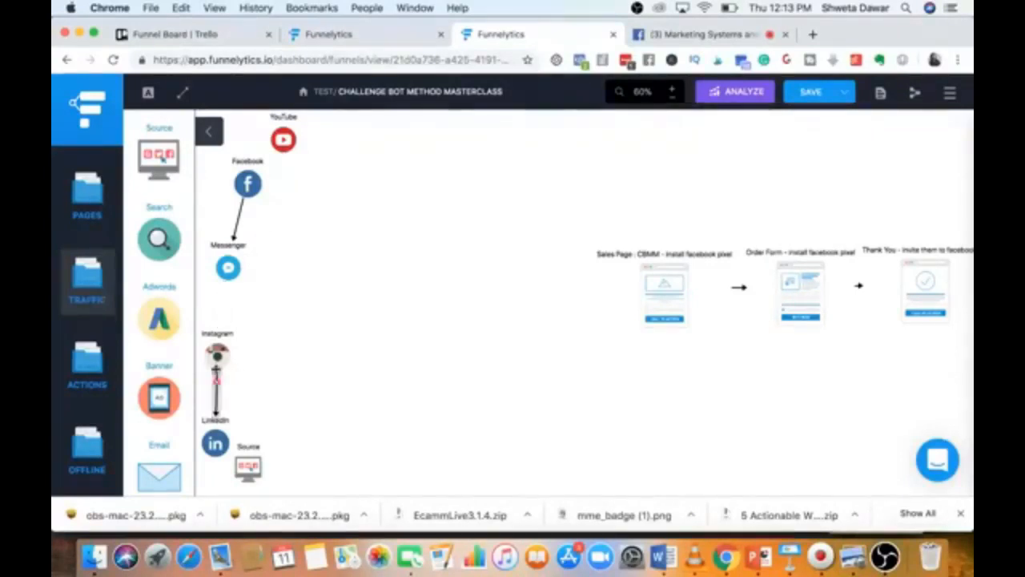
left_click(216, 388)
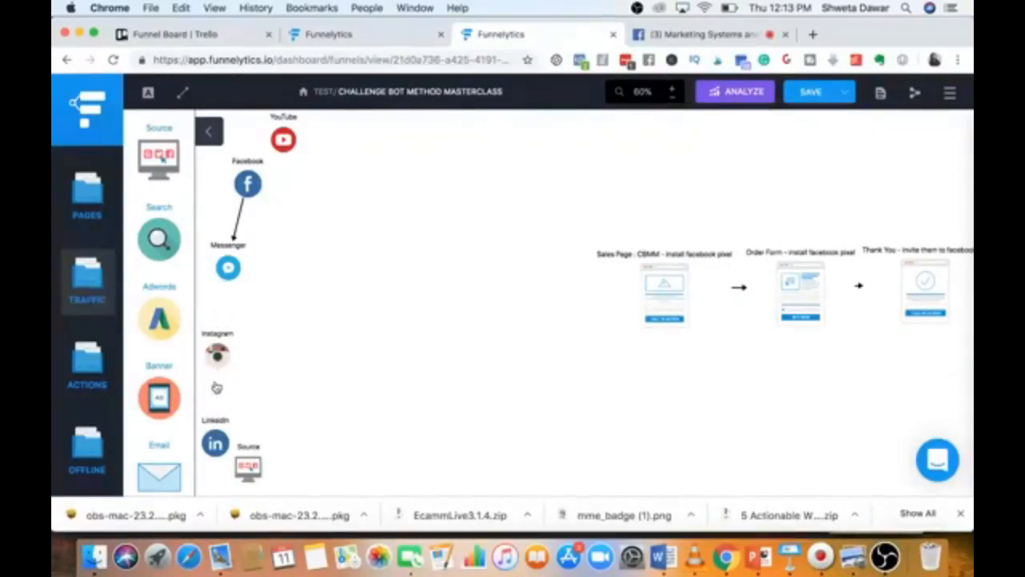
left_click(244, 215)
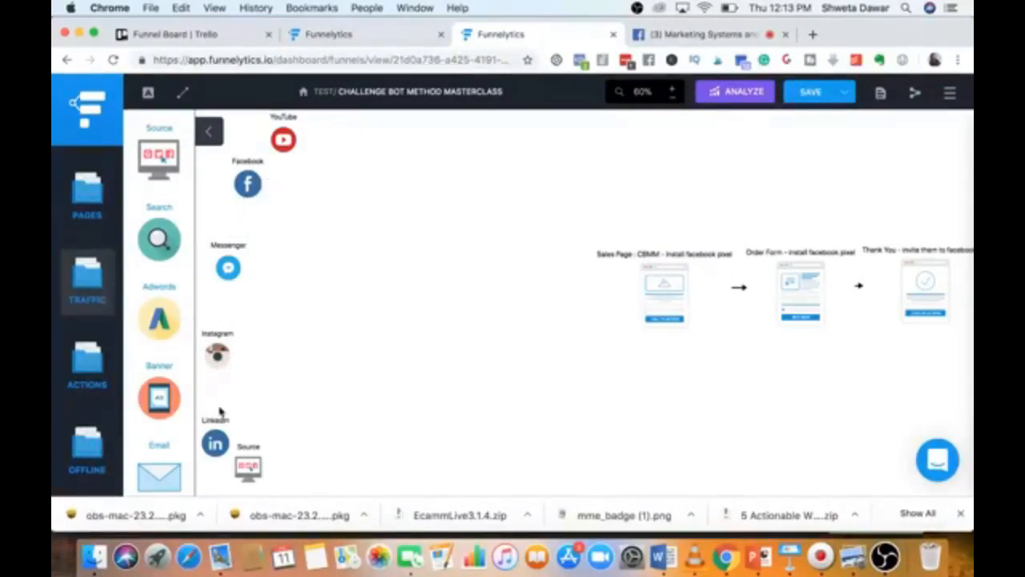
Regroup the traffic nodes: YouTube beside Facebook, Messenger and Instagram below, Source beside LinkedIn.
left_click_drag(217, 350, 218, 316)
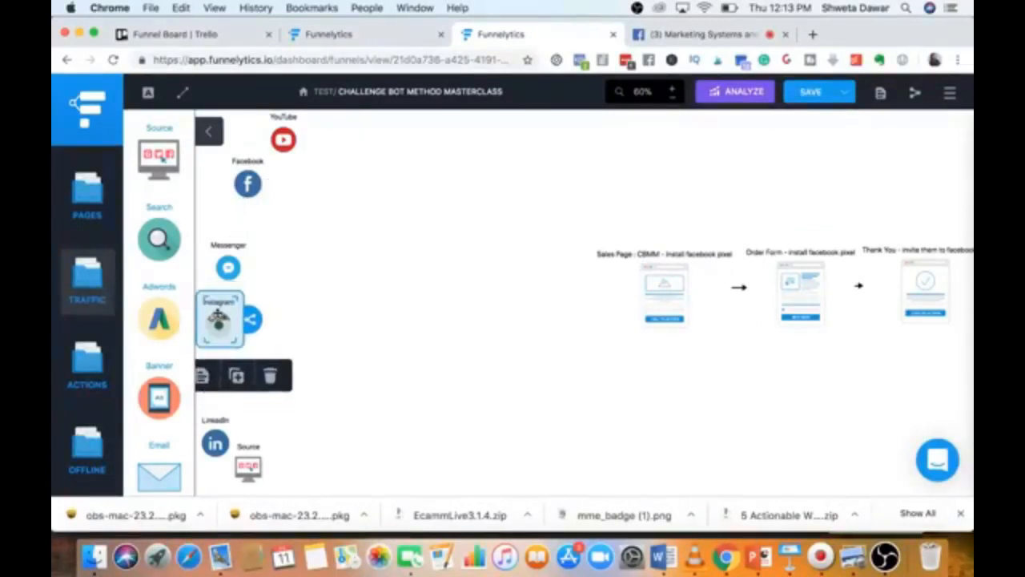
left_click_drag(227, 268, 215, 230)
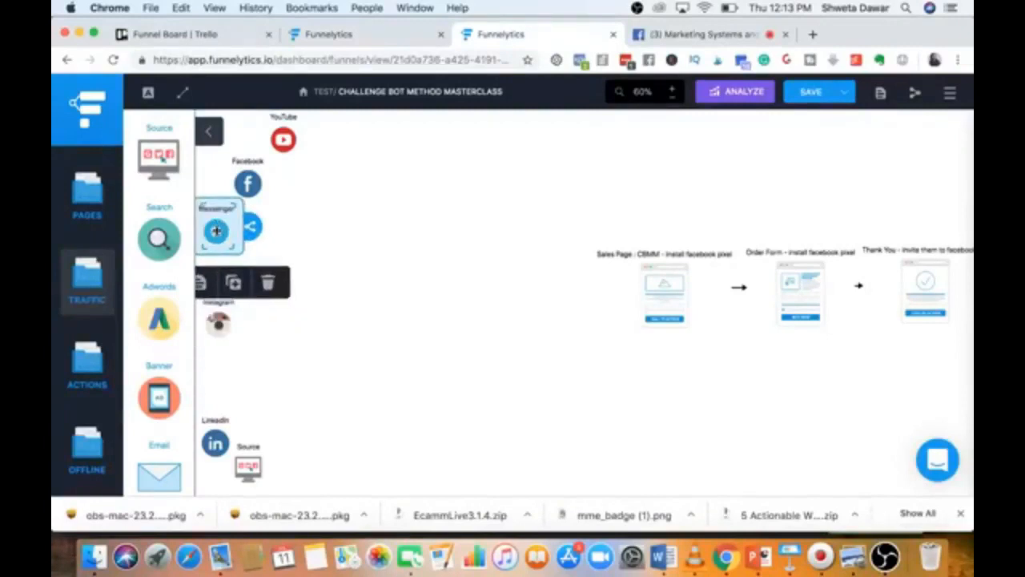
left_click_drag(283, 142, 295, 178)
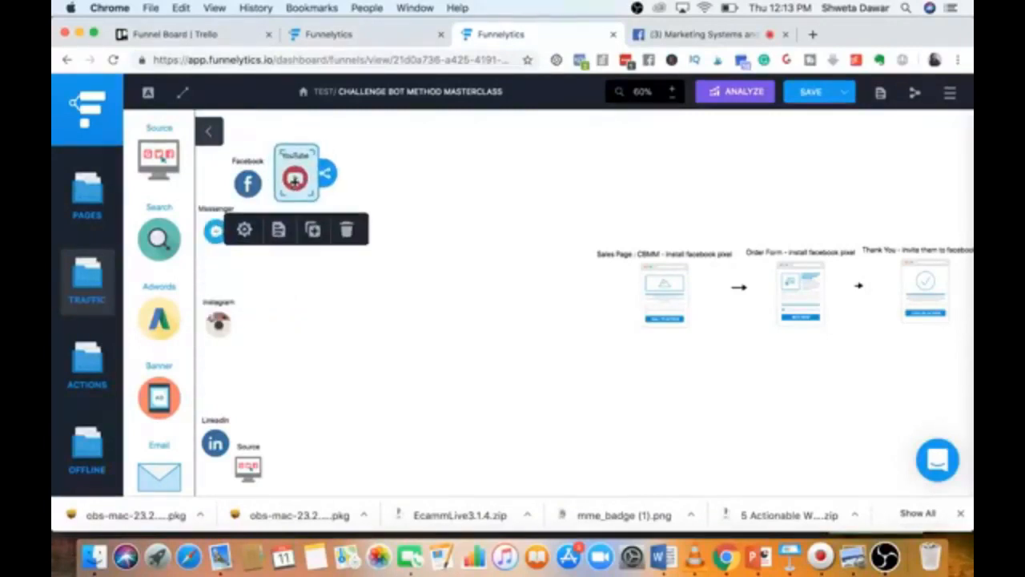
left_click(214, 443)
left_click_drag(215, 442, 227, 382)
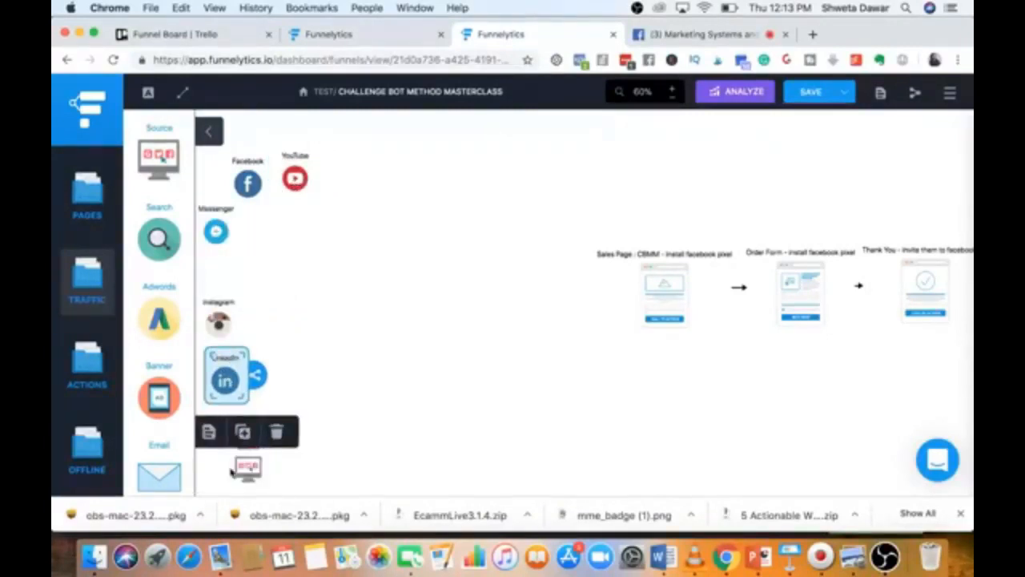
left_click_drag(245, 469, 292, 411)
left_click_drag(218, 323, 220, 287)
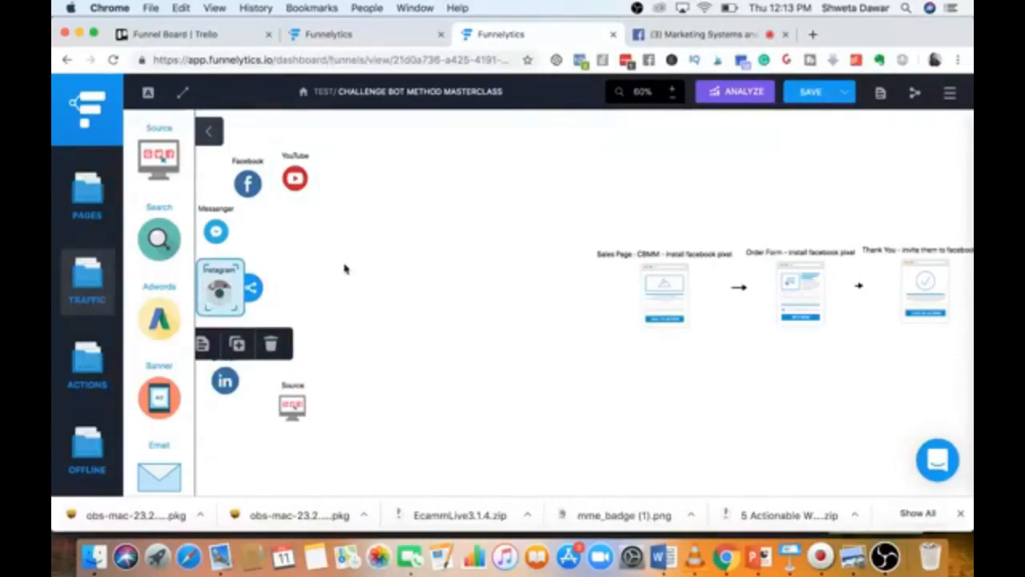
left_click(90, 200)
Place an Opt In page to the right of the traffic sources.
scroll(152, 206, "up", 3)
scroll(152, 208, "up", 5)
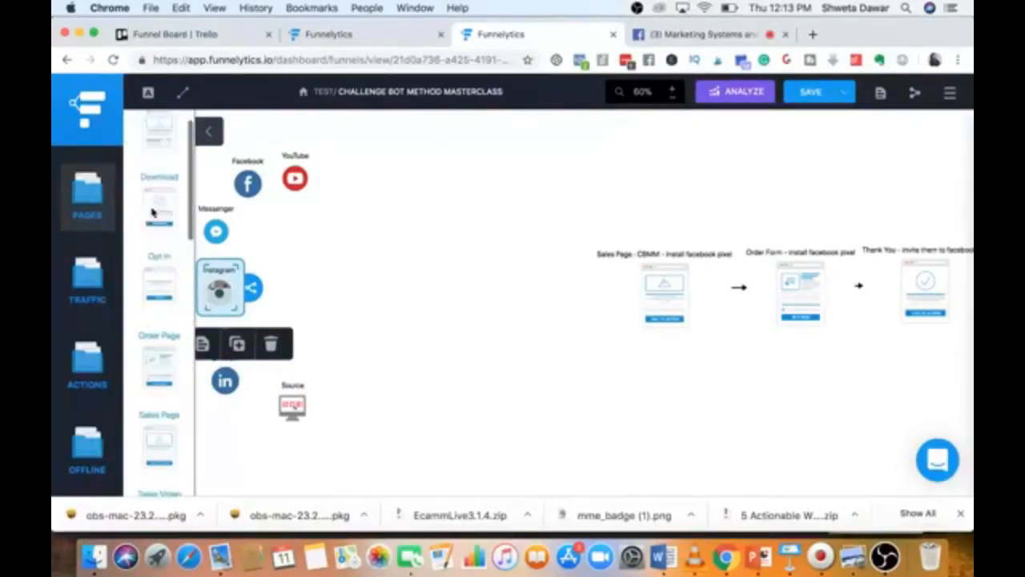
left_click_drag(164, 285, 372, 282)
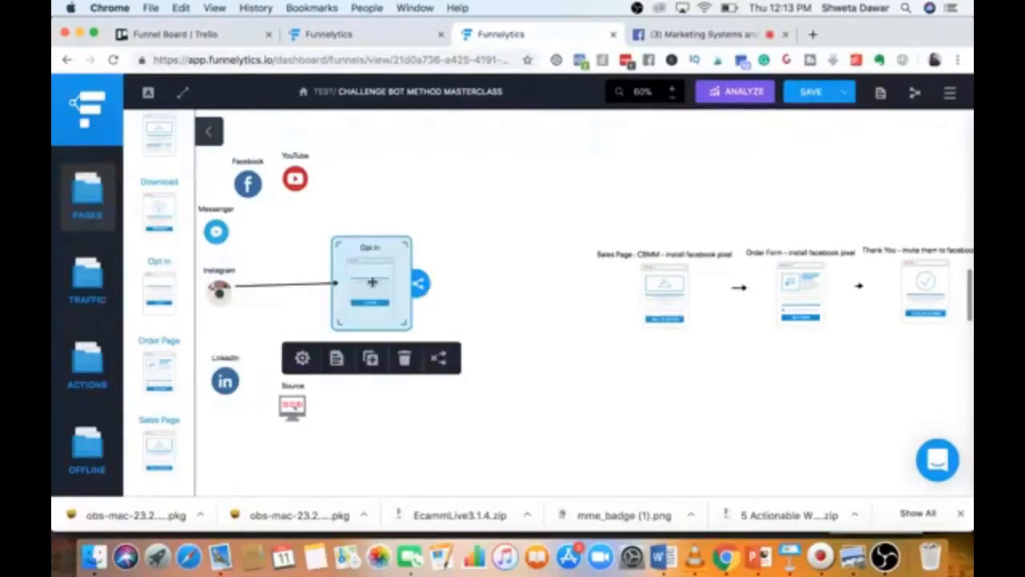
Connect YouTube, Facebook, LinkedIn, Source and Messenger to the Opt In page.
left_click(295, 180)
left_click_drag(330, 183, 356, 269)
left_click(240, 184)
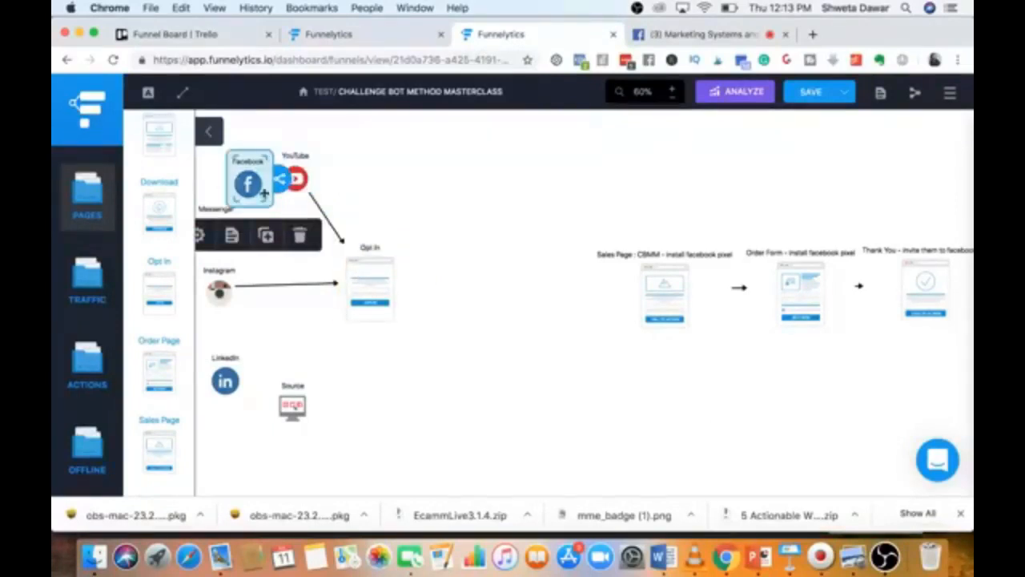
mouse_move(280, 178)
left_mouse_down()
mouse_move(327, 277)
mouse_move(362, 282)
left_mouse_up()
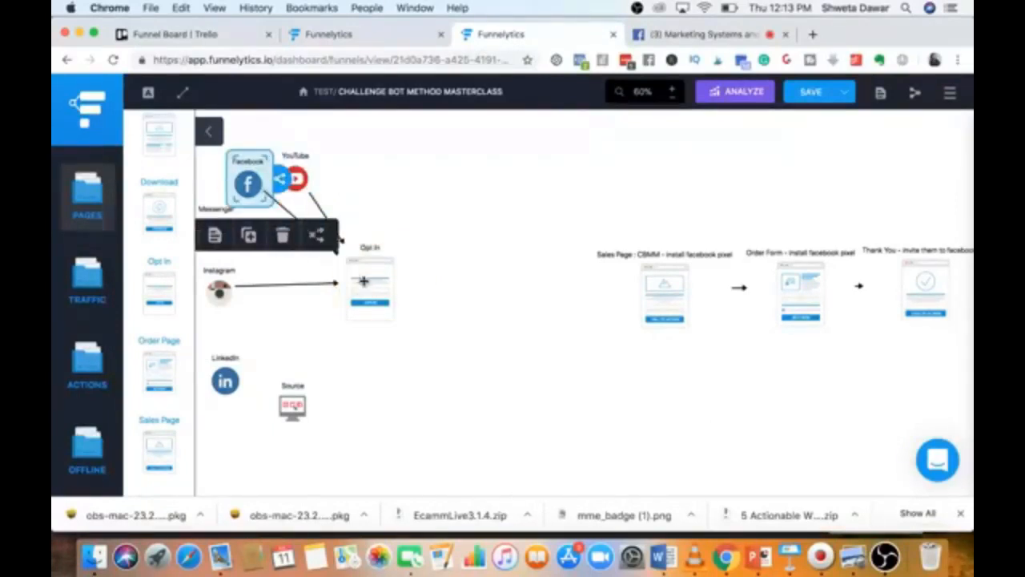
left_click(236, 369)
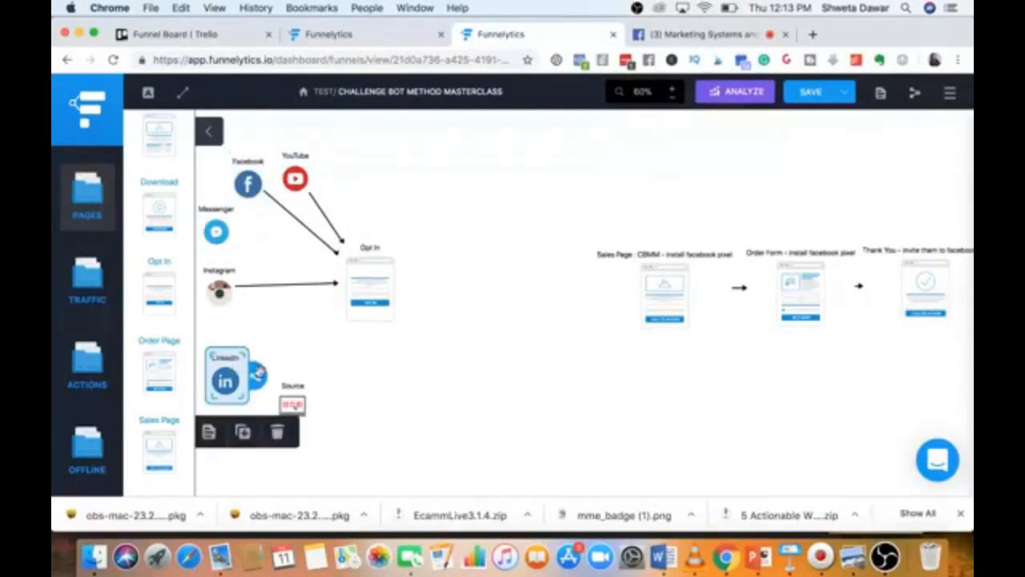
left_click_drag(259, 373, 358, 290)
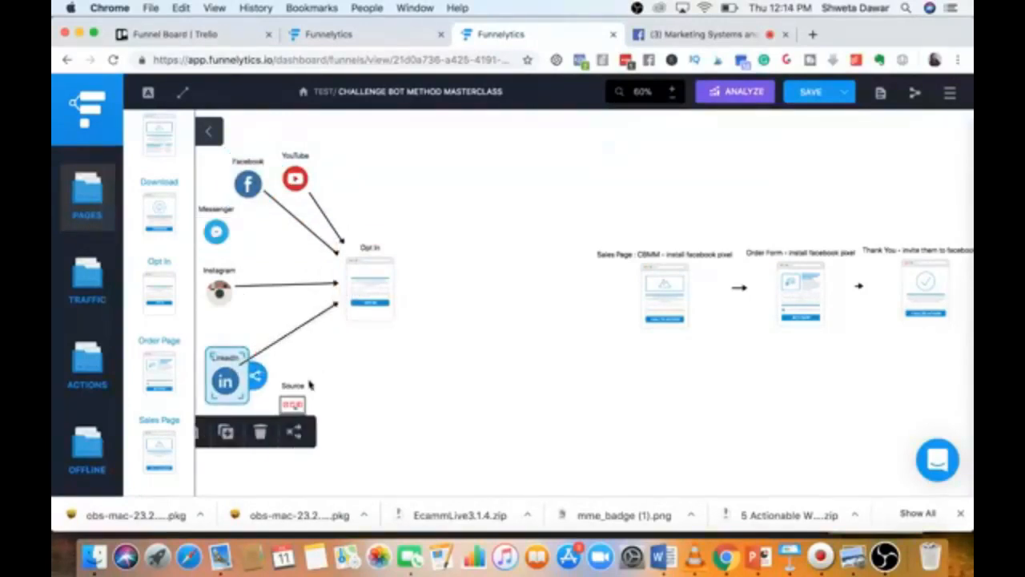
left_click(297, 400)
left_click_drag(327, 403, 342, 260)
left_click(216, 229)
left_click_drag(252, 227, 357, 278)
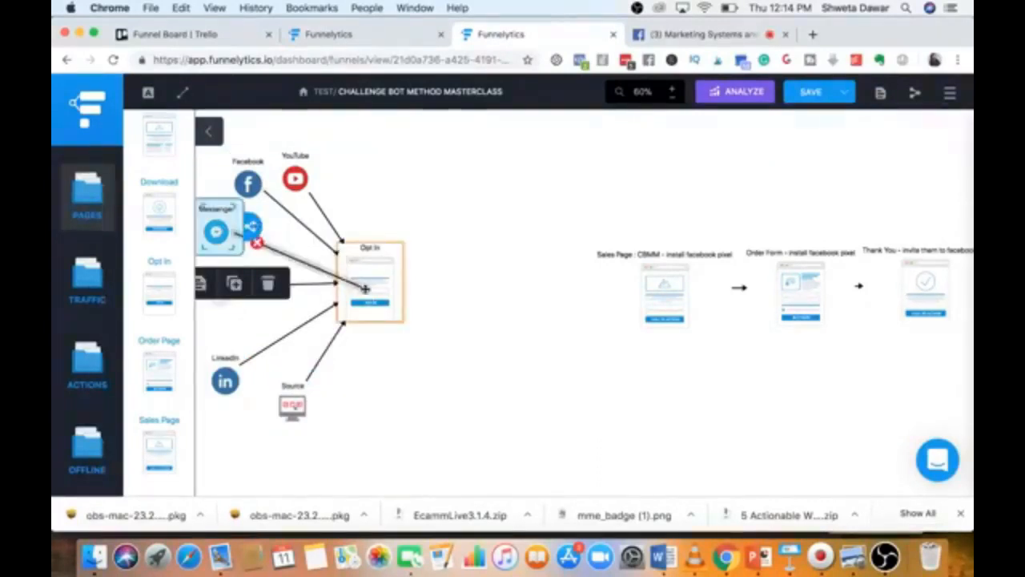
left_click(380, 393)
Label the Opt In page 'Opt In - facebook pixel'.
left_click(370, 285)
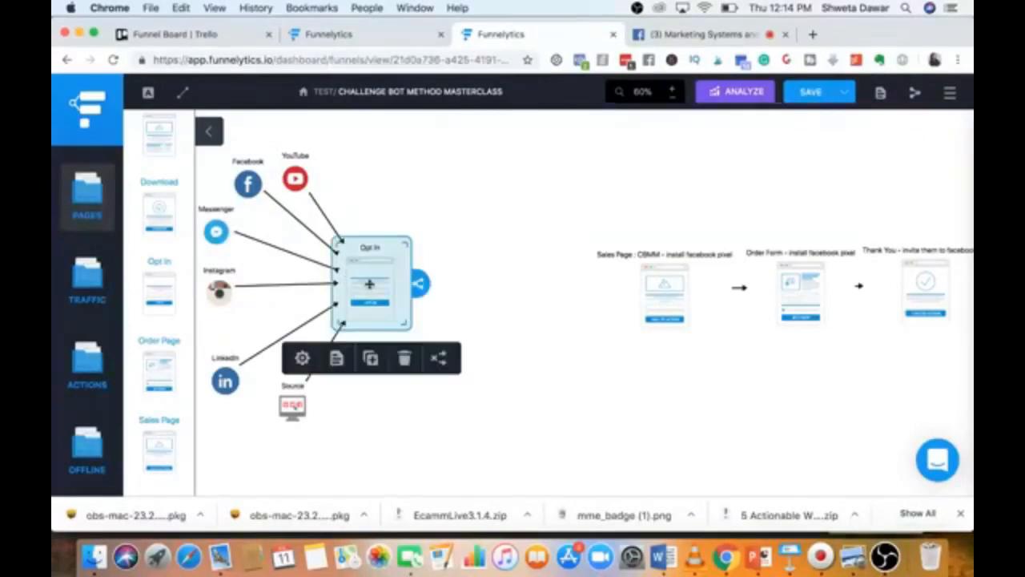
left_click(302, 358)
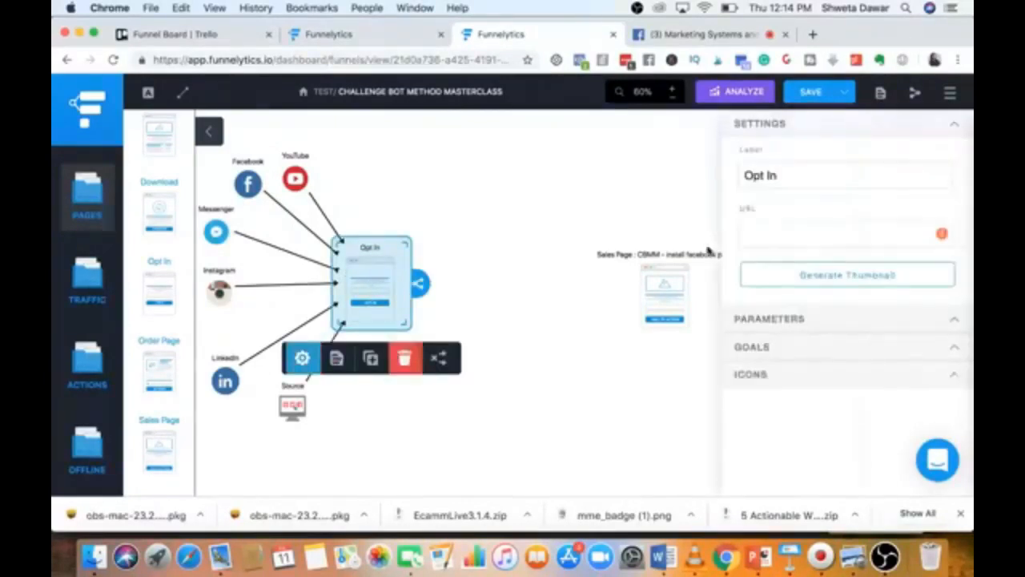
left_click(793, 175)
type("- f")
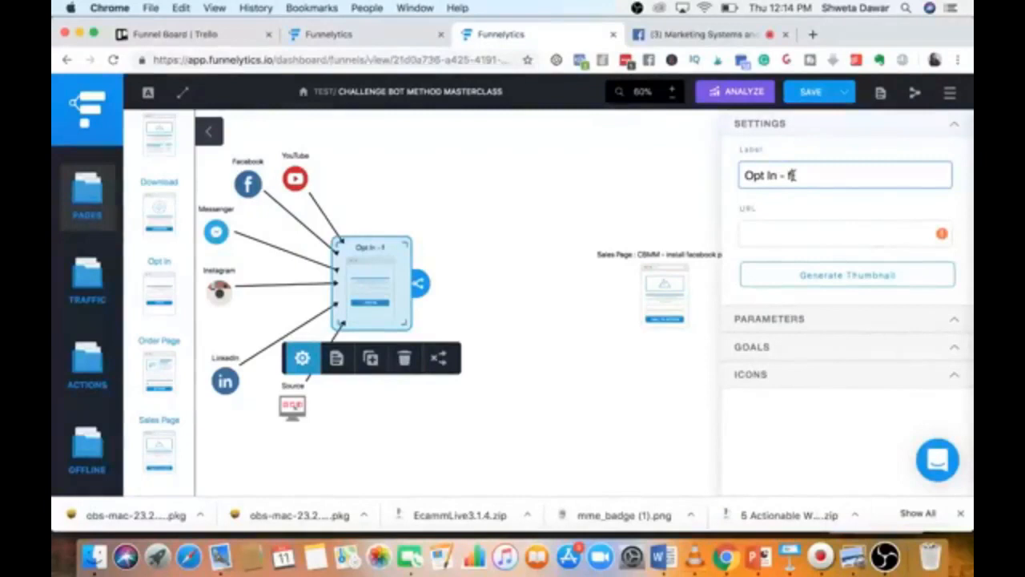
type("acebook pixel")
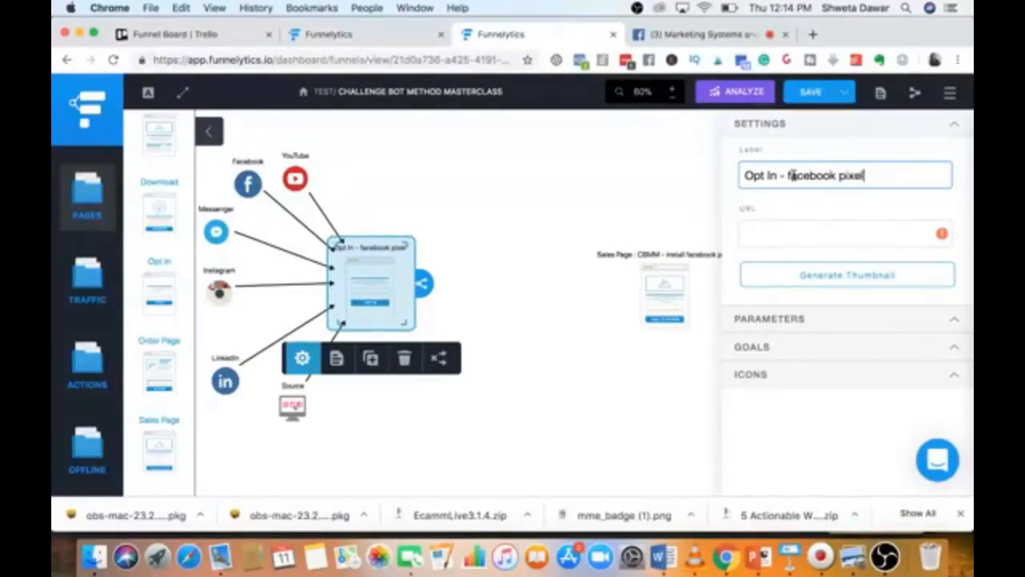
left_click(628, 203)
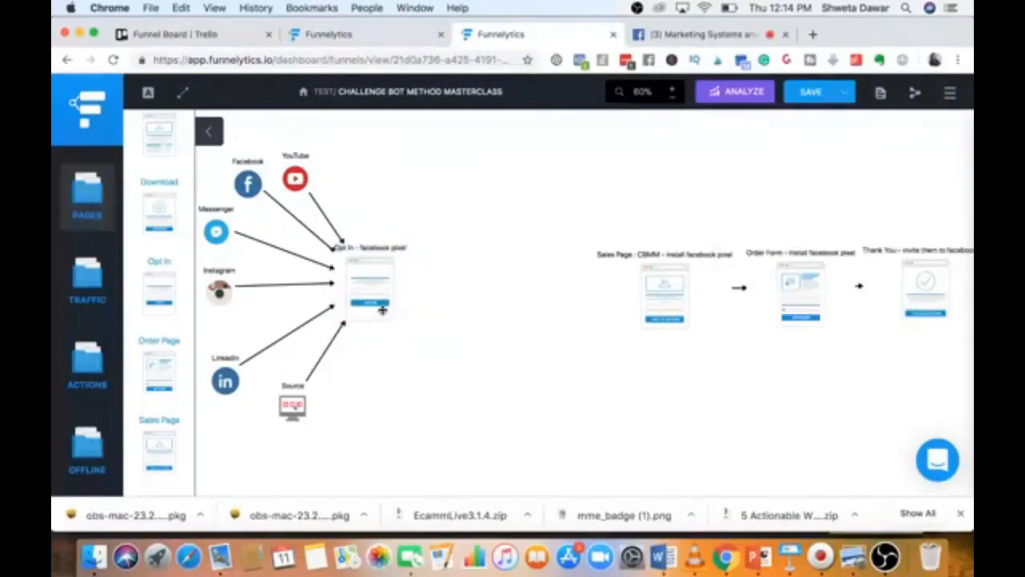
scroll(160, 285, "down", 2)
Drop a Thank You page onto the map right of the Opt In page.
scroll(162, 279, "down", 10)
scroll(162, 275, "down", 10)
left_click_drag(159, 350, 459, 286)
Label the new page 'Thank You - facebook pixel'.
left_click(419, 369)
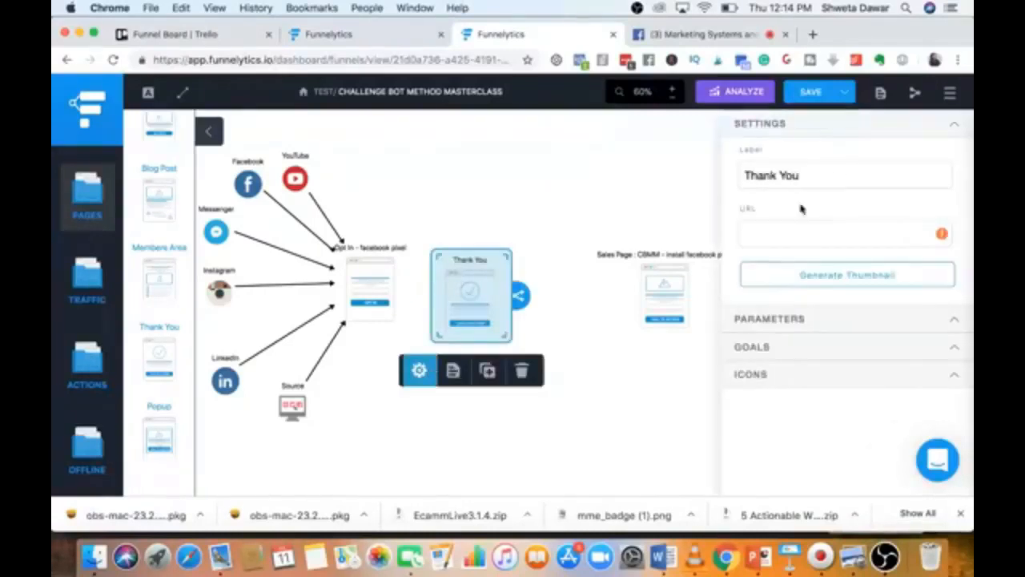
left_click(839, 176)
type("- facebook pixel")
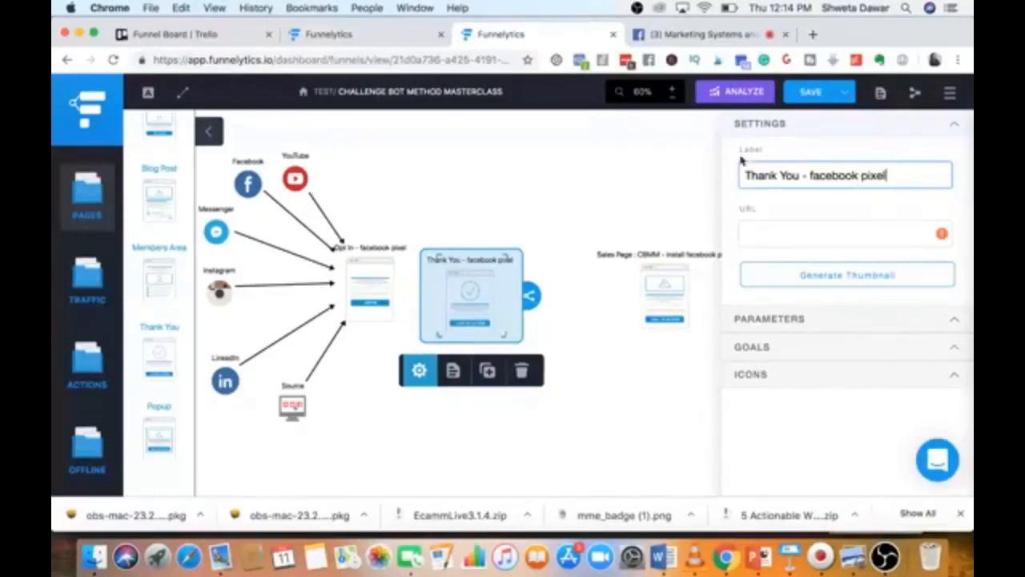
left_click(703, 181)
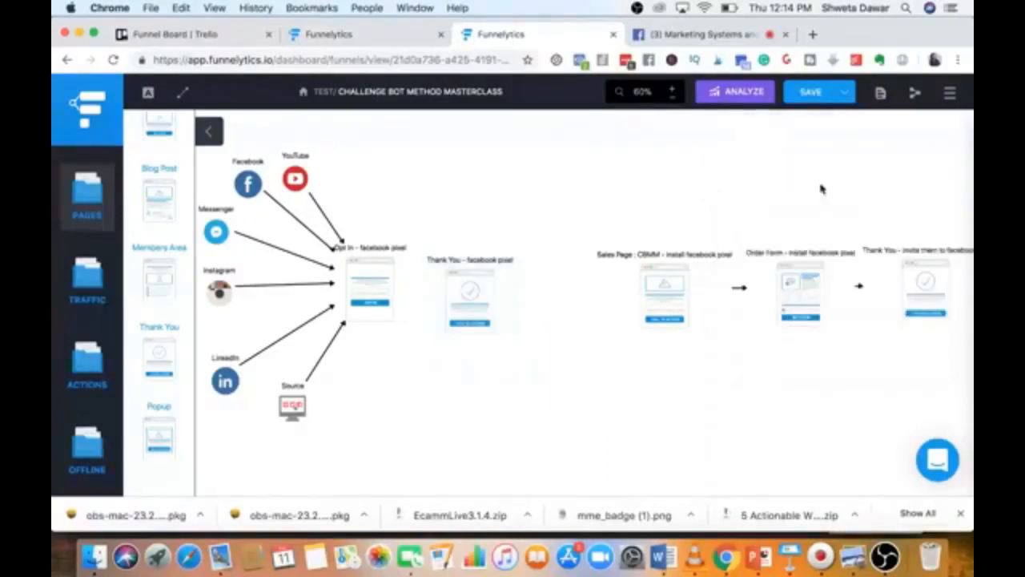
left_click(476, 295)
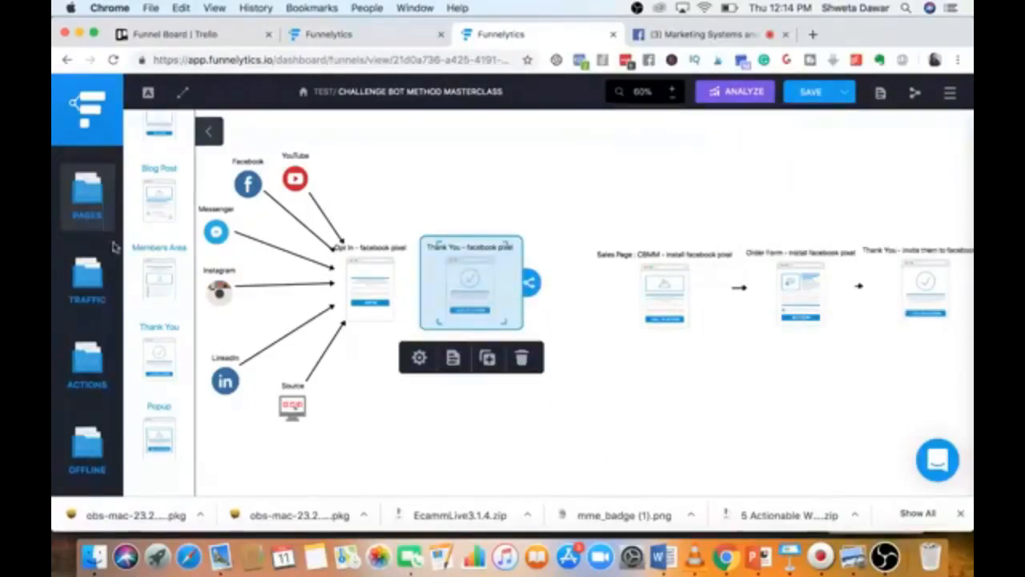
Add a Messenger node above and an Email node below the Thank You page.
left_click(85, 282)
scroll(146, 367, "down", 10)
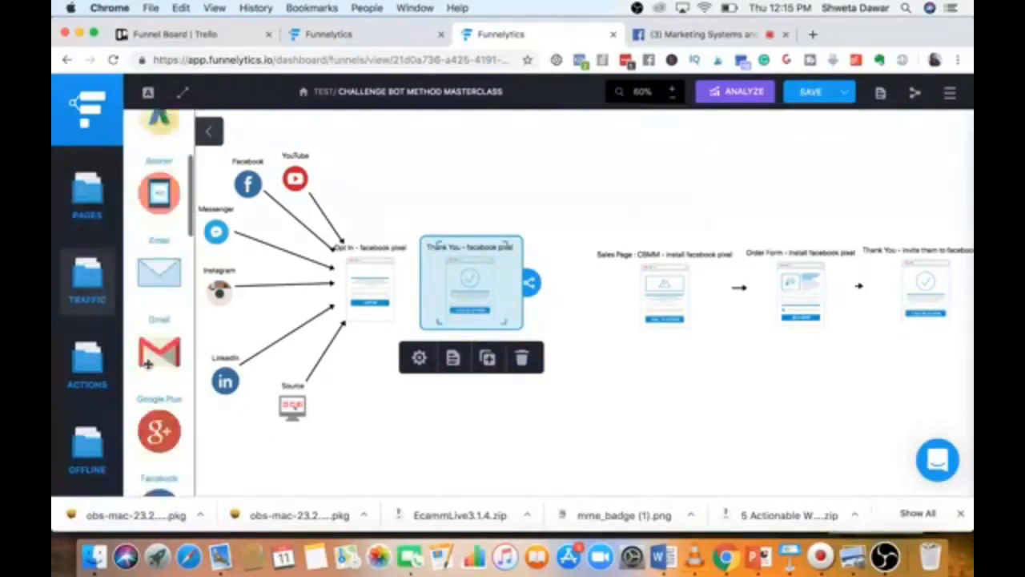
left_click_drag(166, 282, 425, 153)
scroll(159, 298, "up", 10)
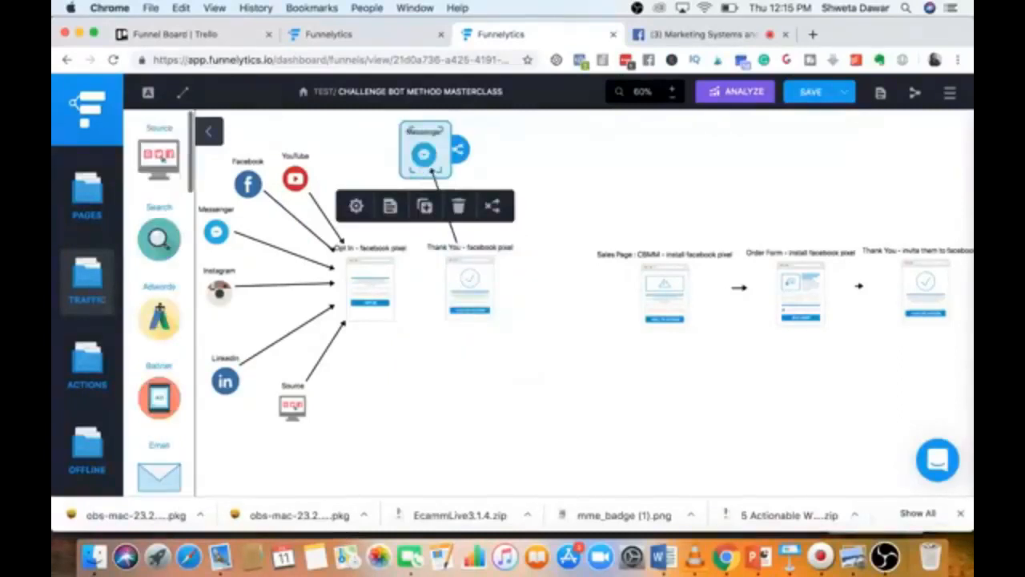
scroll(158, 280, "down", 3)
left_click_drag(160, 314, 464, 410)
Replace the Messenger-to-Email link with an arrow from the Thank You page to Email.
left_click(430, 194)
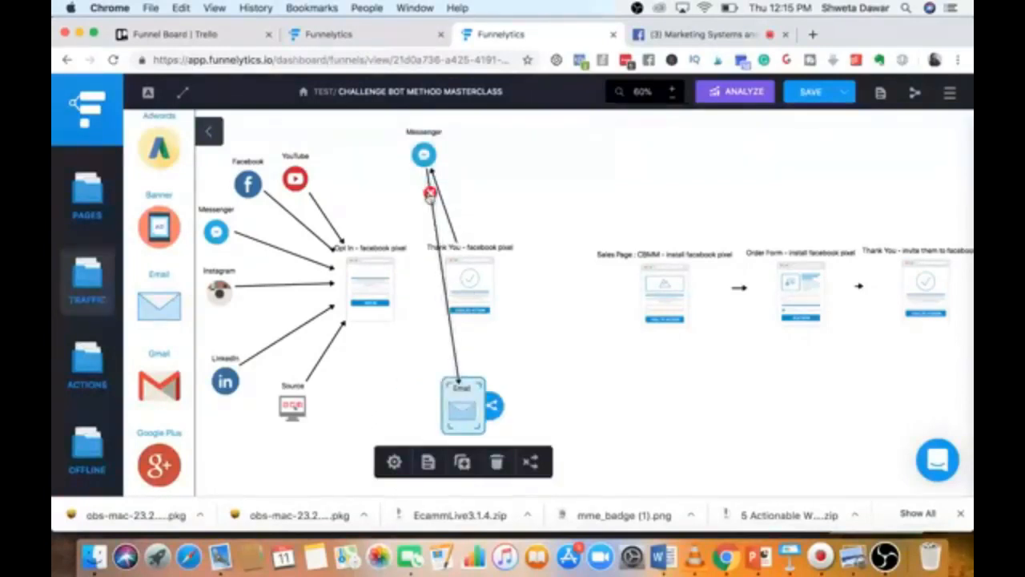
left_click(455, 289)
left_click_drag(531, 287, 461, 406)
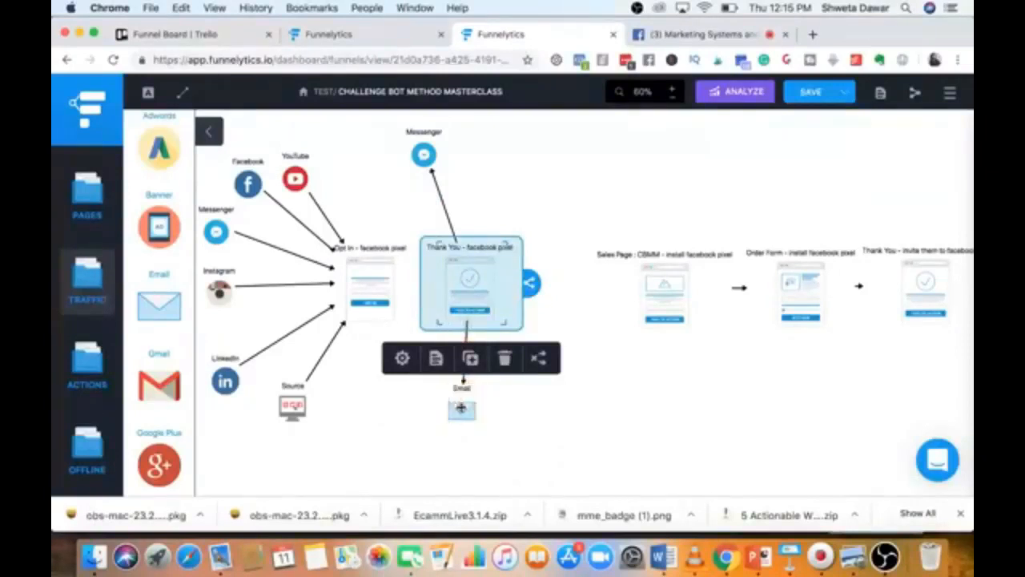
left_click(567, 422)
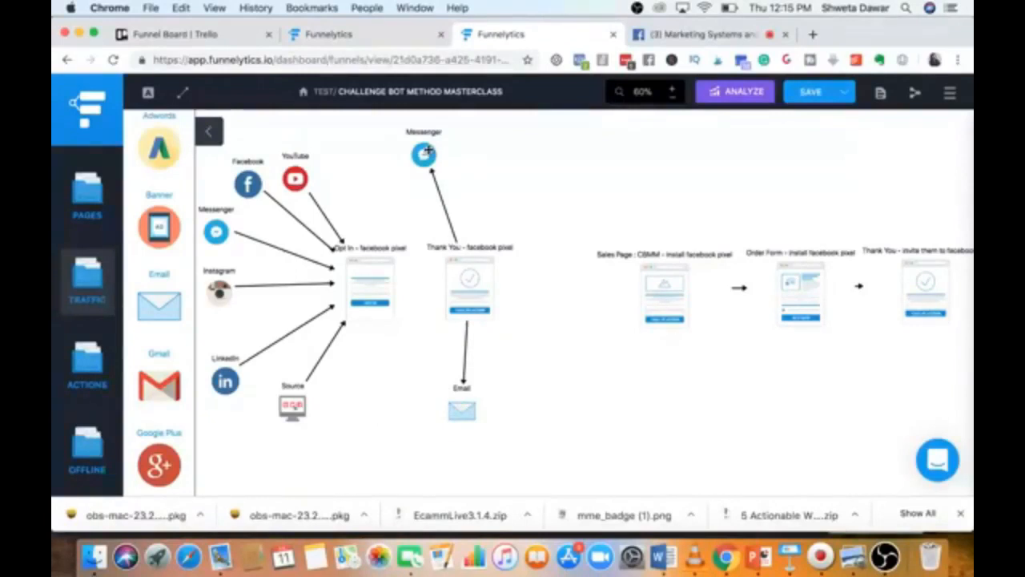
scroll(163, 280, "down", 1)
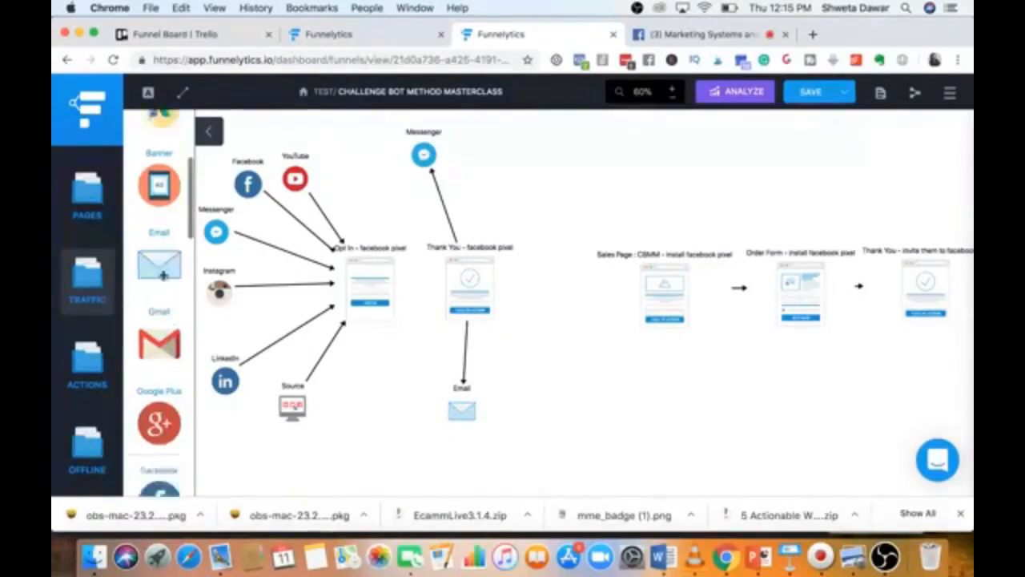
Add a Facebook source linked from the Thank You page and relabel it 'Facebook group'.
scroll(163, 275, "down", 5)
left_click_drag(158, 290, 512, 133)
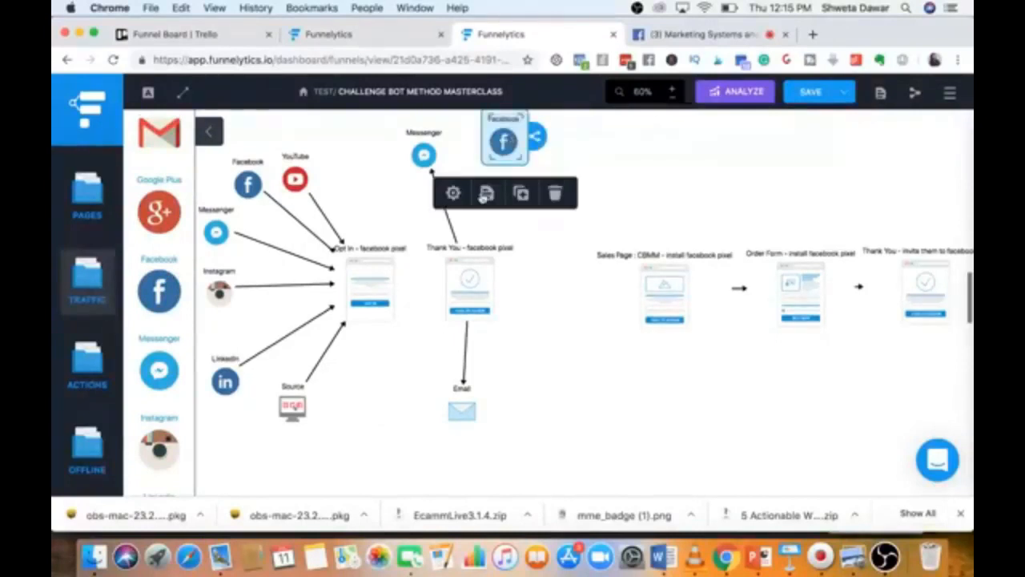
left_click(467, 276)
left_click_drag(529, 282, 503, 143)
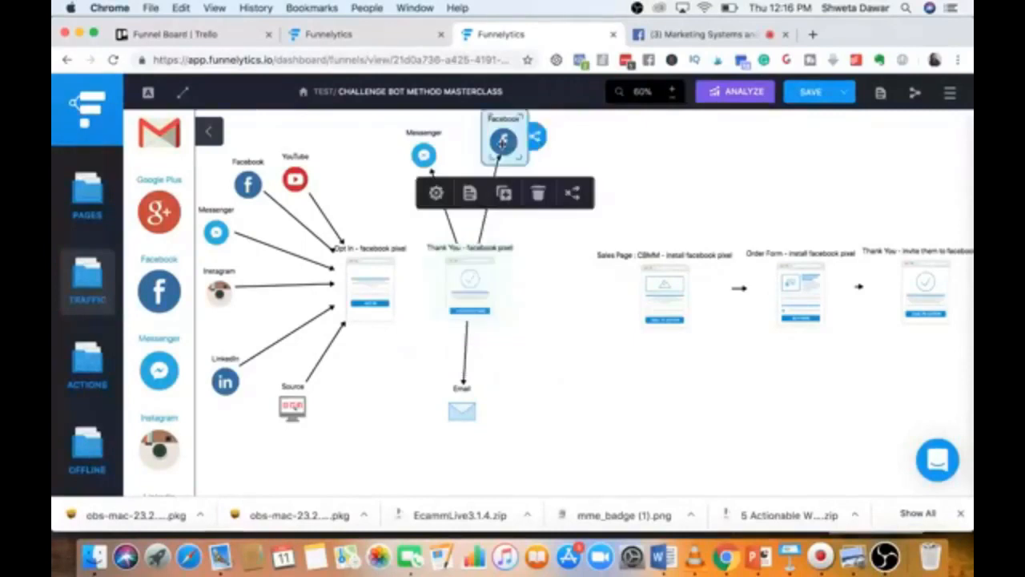
left_click(436, 193)
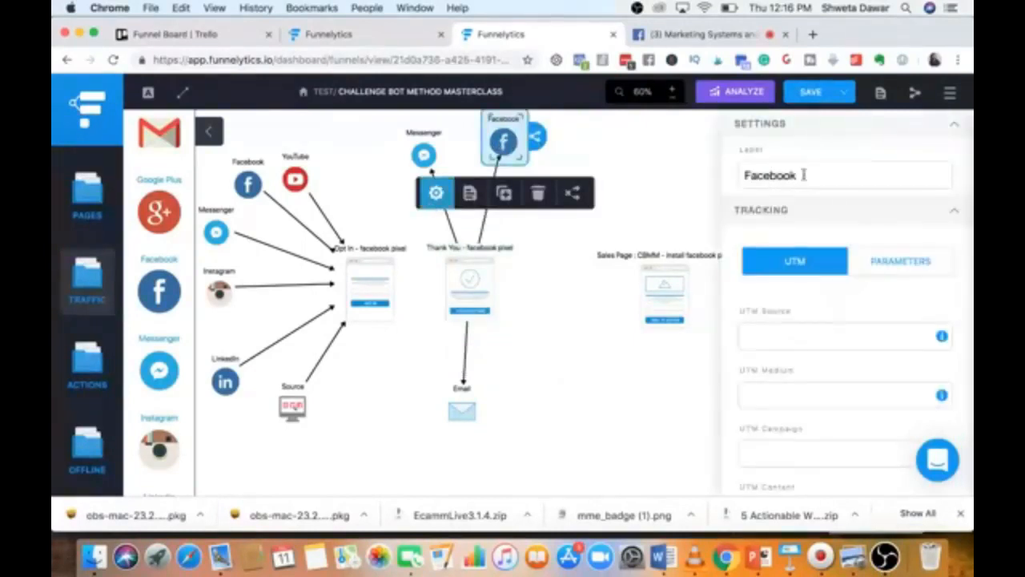
left_click(803, 174)
type("group")
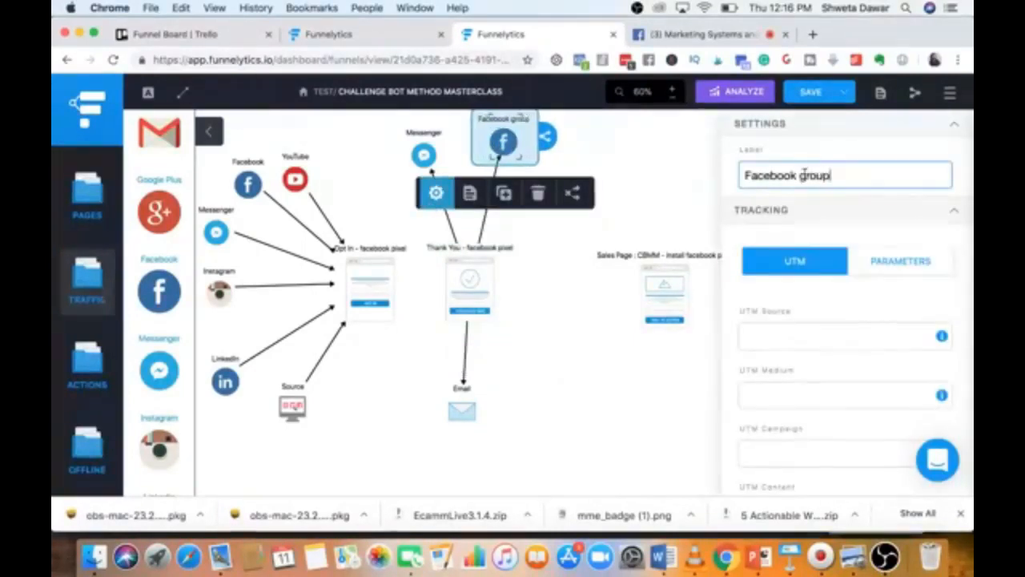
left_click(642, 171)
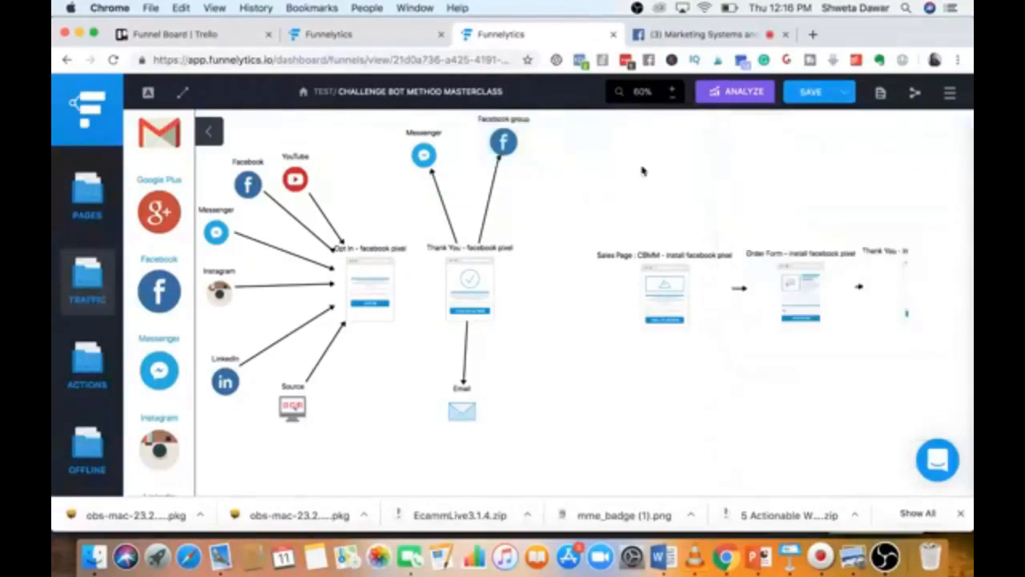
left_click(366, 293)
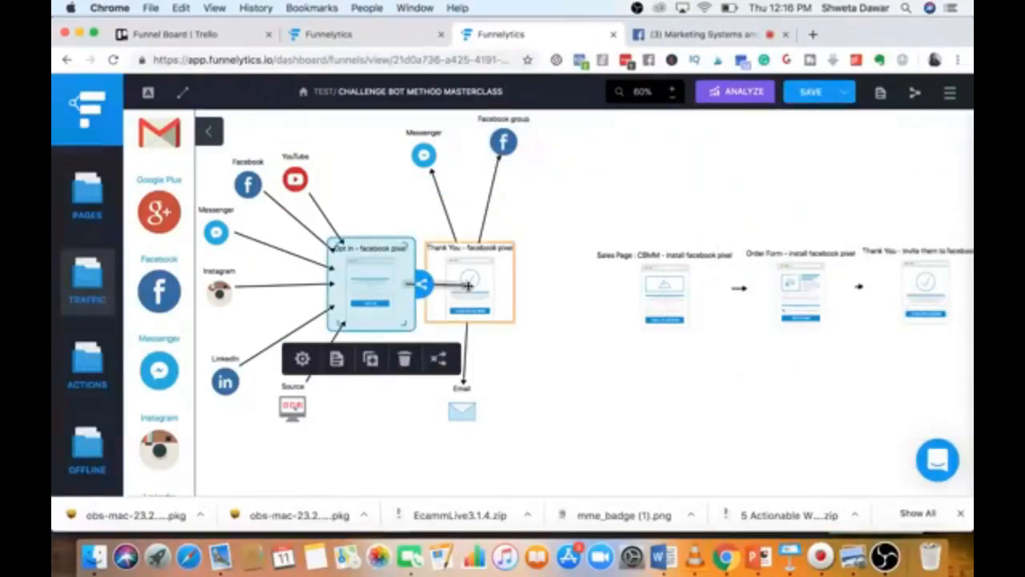
Draw an arrow from the Opt In - facebook pixel page to its Thank You page.
left_click(497, 407)
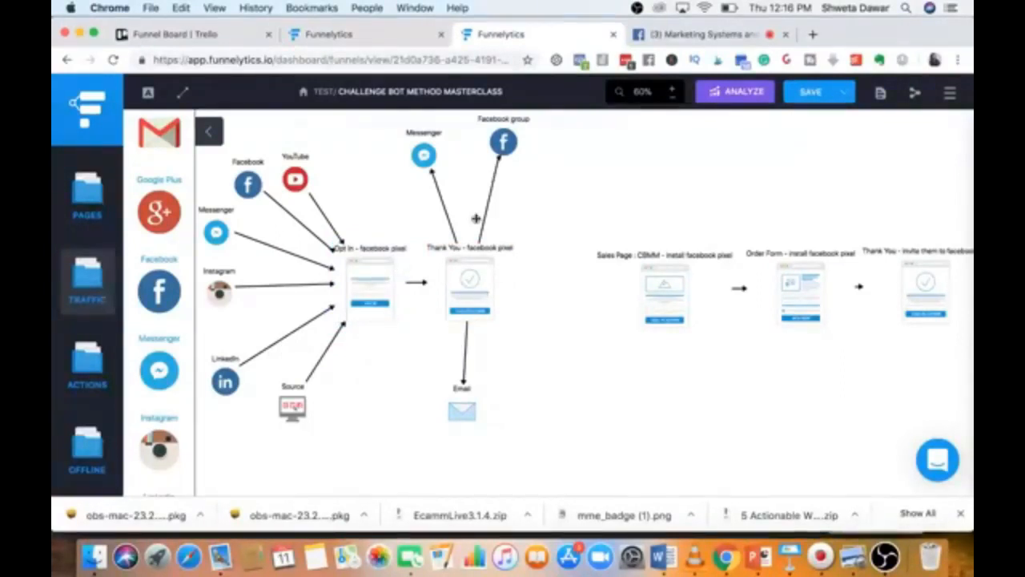
mouse_move(430, 165)
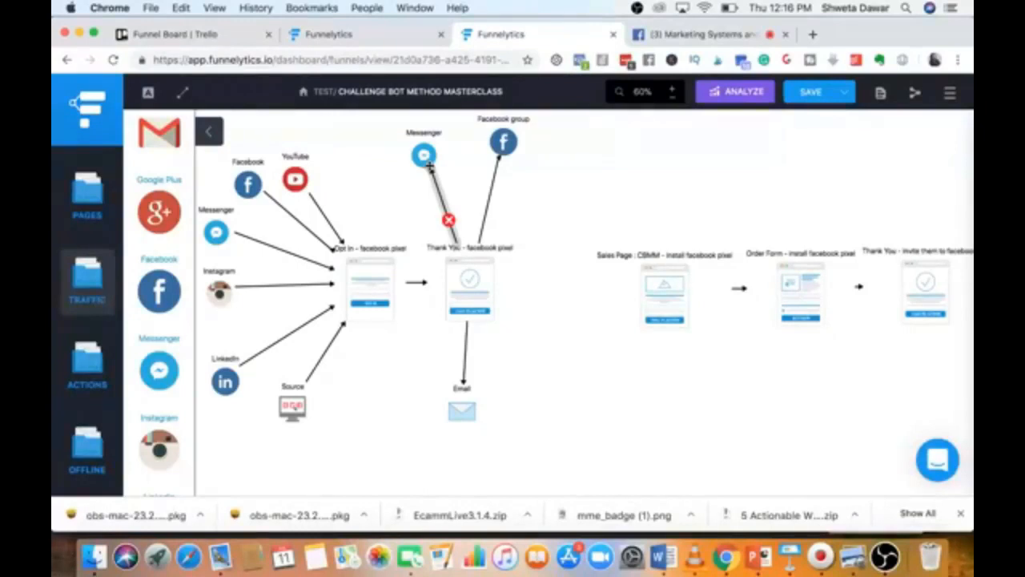
left_click(679, 282)
Shift the Sales Page, Order Form and final Thank You nodes further right.
left_click_drag(679, 282, 700, 273)
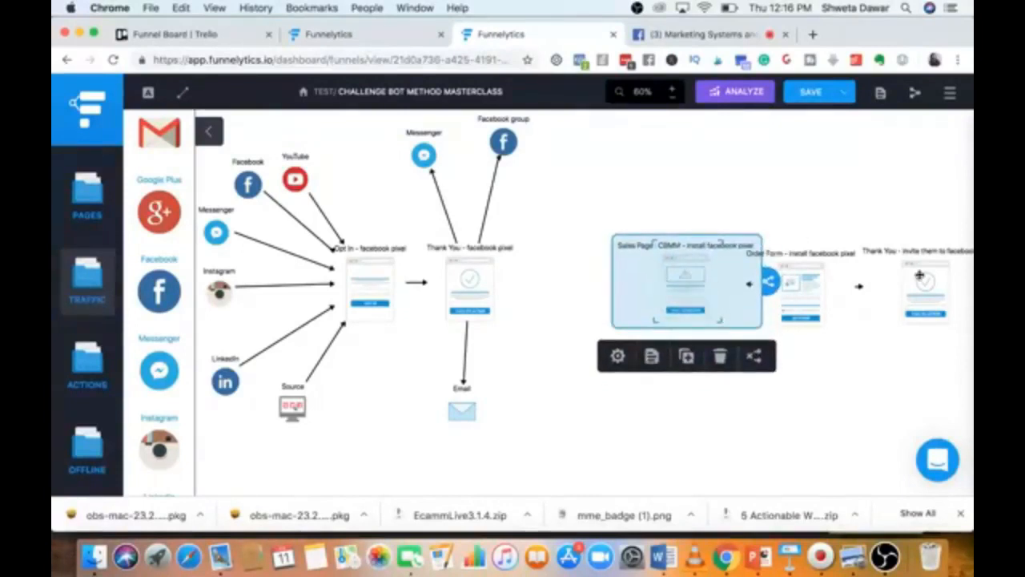
left_click_drag(919, 274, 969, 282)
left_click_drag(810, 300, 882, 301)
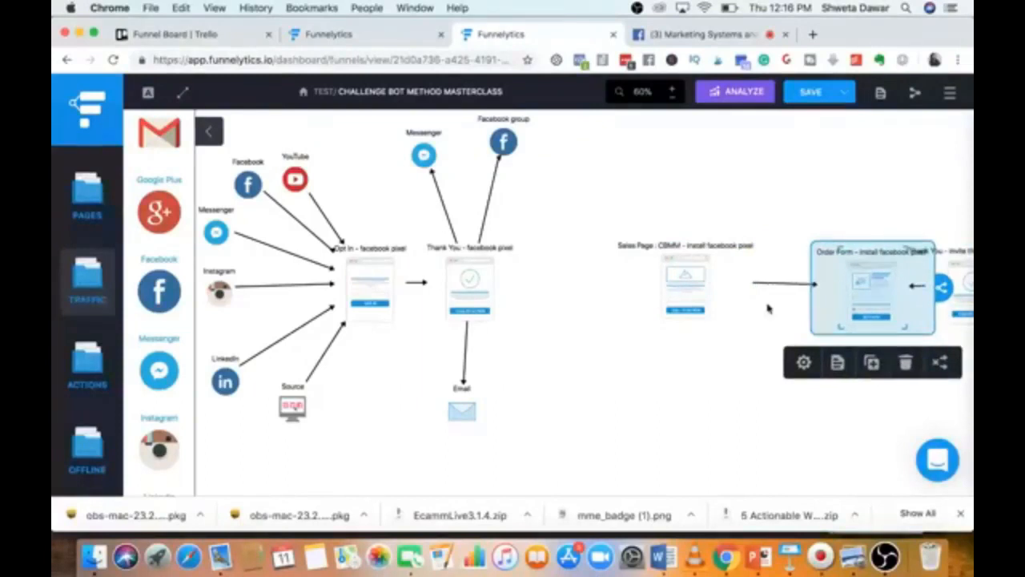
left_click_drag(702, 295, 753, 299)
Replace the old Order Form arrow with a new connector to the final Thank You page.
left_click(915, 289)
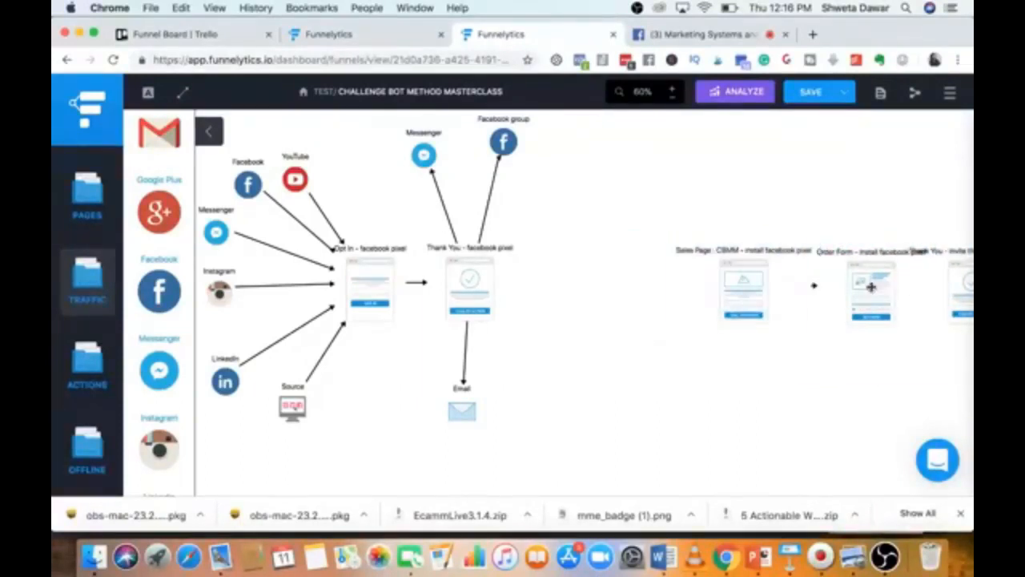
left_click(872, 287)
left_click_drag(940, 290, 970, 287)
left_click(892, 407)
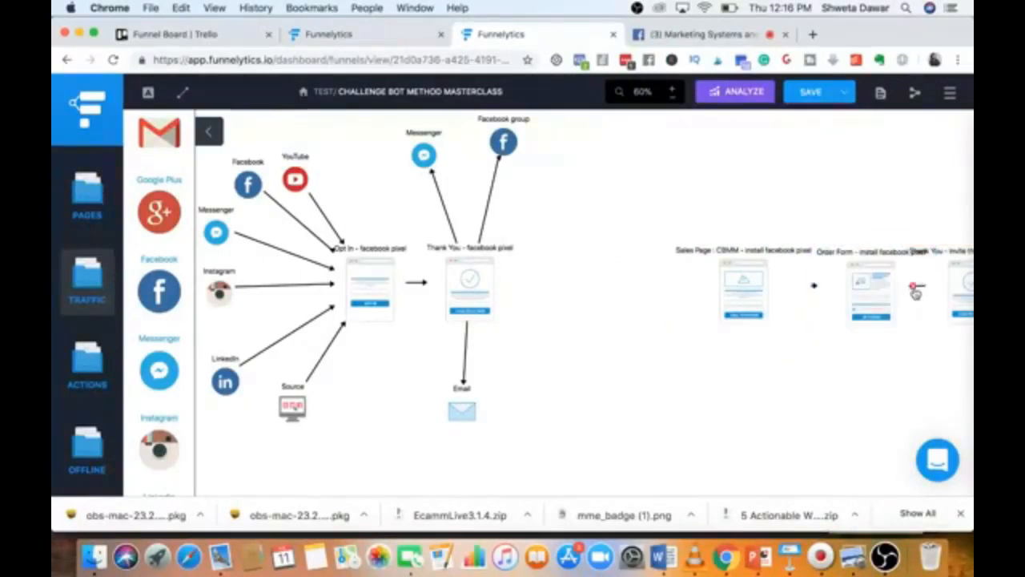
left_click(958, 285)
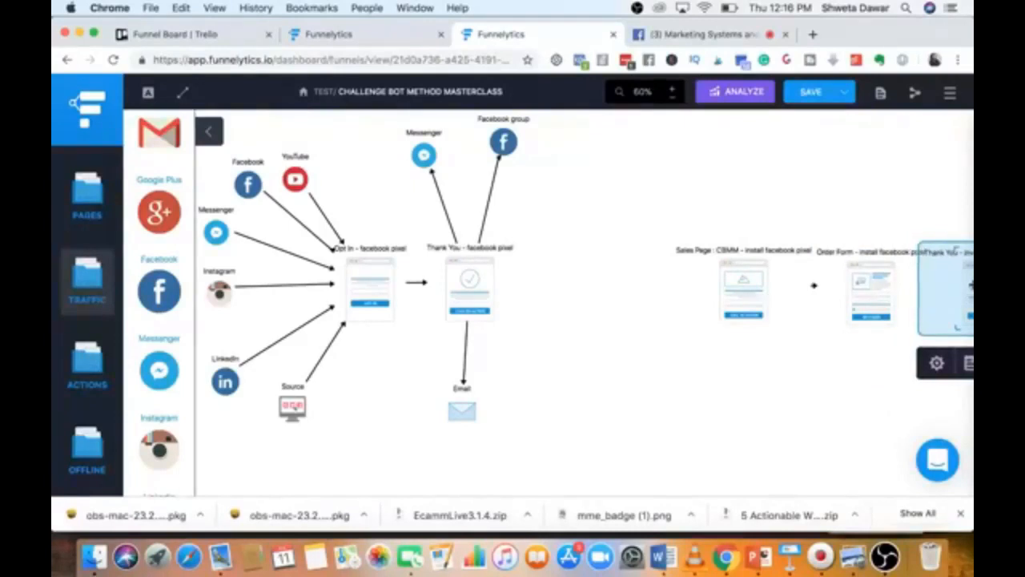
left_click(878, 301)
left_click_drag(941, 290, 971, 292)
left_click(843, 420)
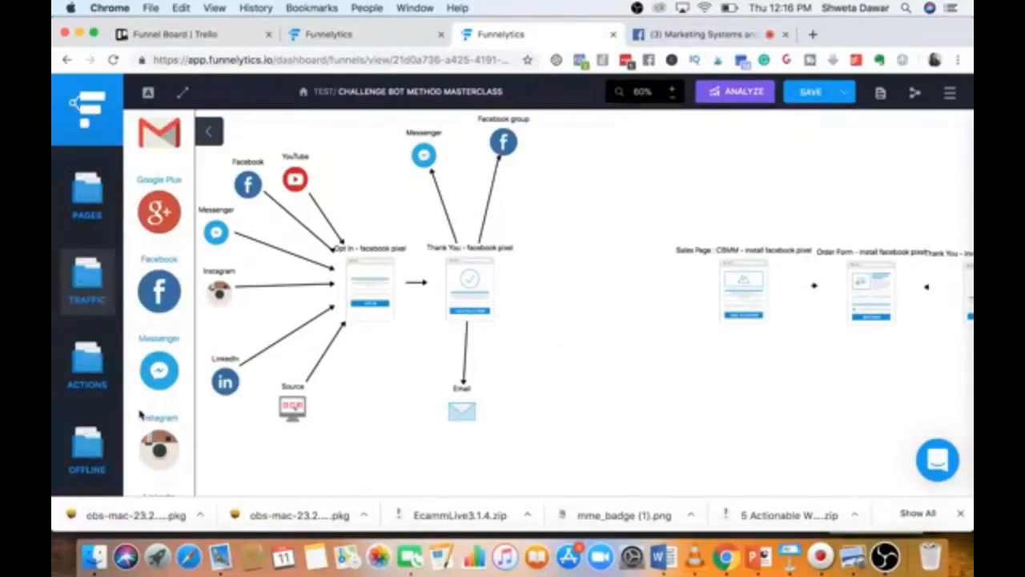
scroll(141, 413, "down", 5)
scroll(141, 412, "up", 6)
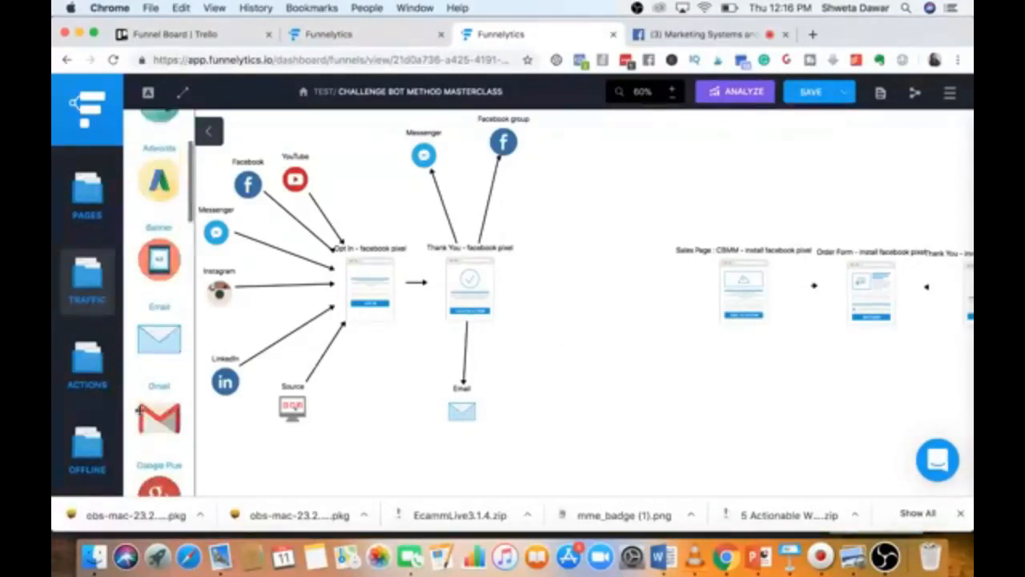
Add an Email step beside Facebook group and a copy below it labelled 'Email: day 1 training'.
left_click_drag(165, 344, 578, 152)
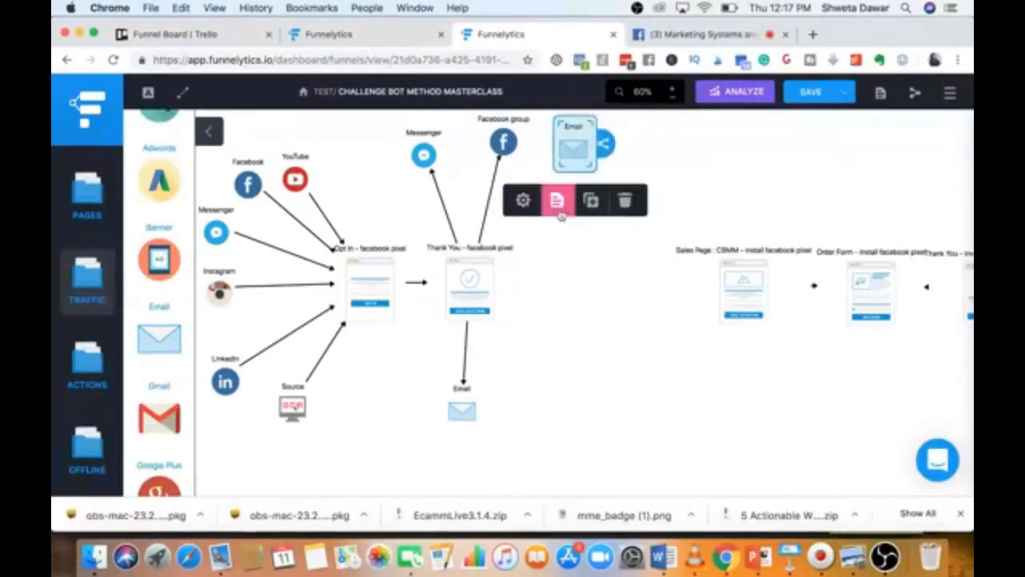
left_click(590, 202)
left_click_drag(591, 166, 575, 219)
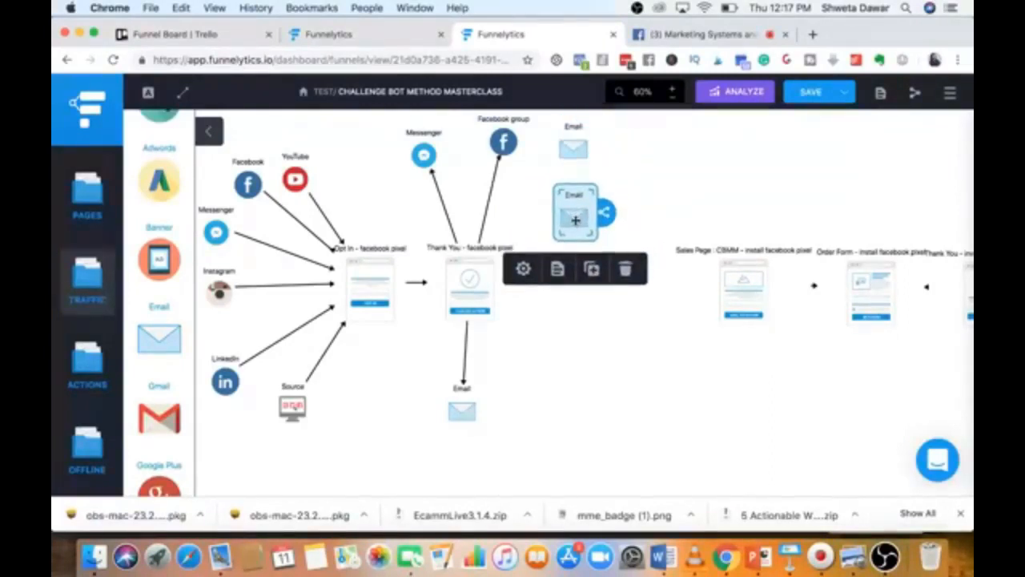
left_click(523, 269)
left_click(790, 174)
type(": day 1 ")
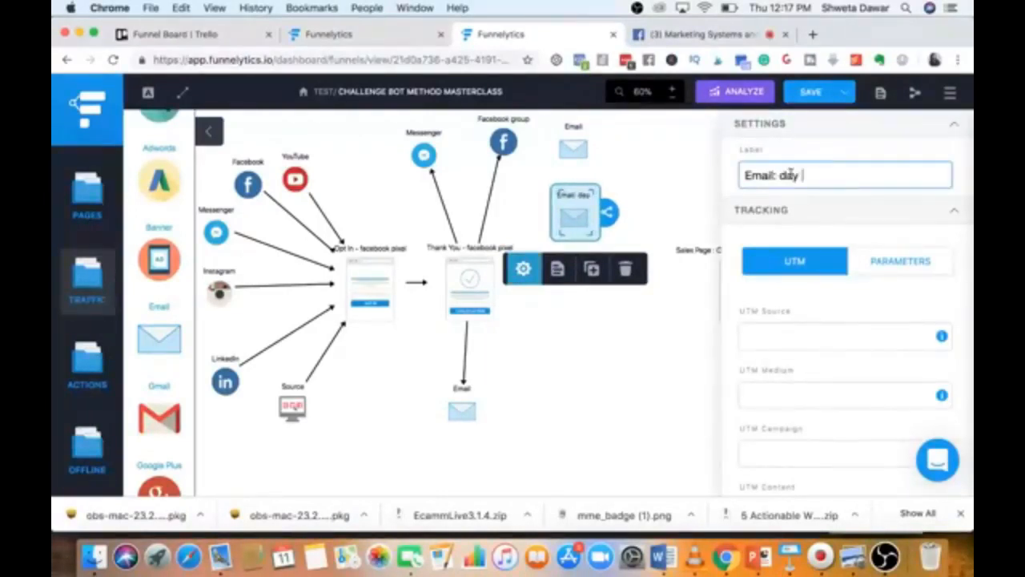
type("training")
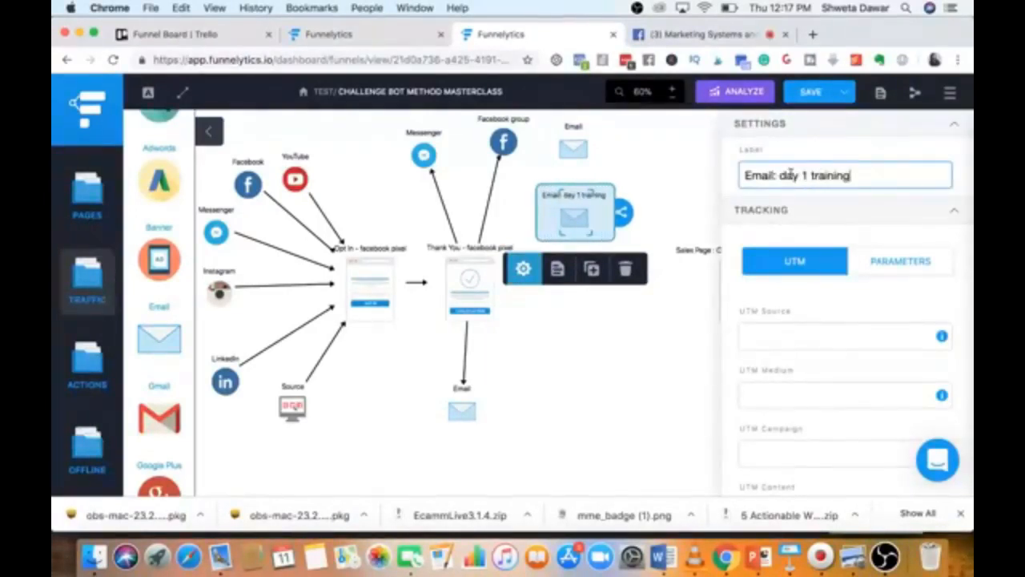
left_click(681, 347)
Duplicate the day 1 email below it and relabel the copy 'Email: day 2 training'.
left_click(573, 218)
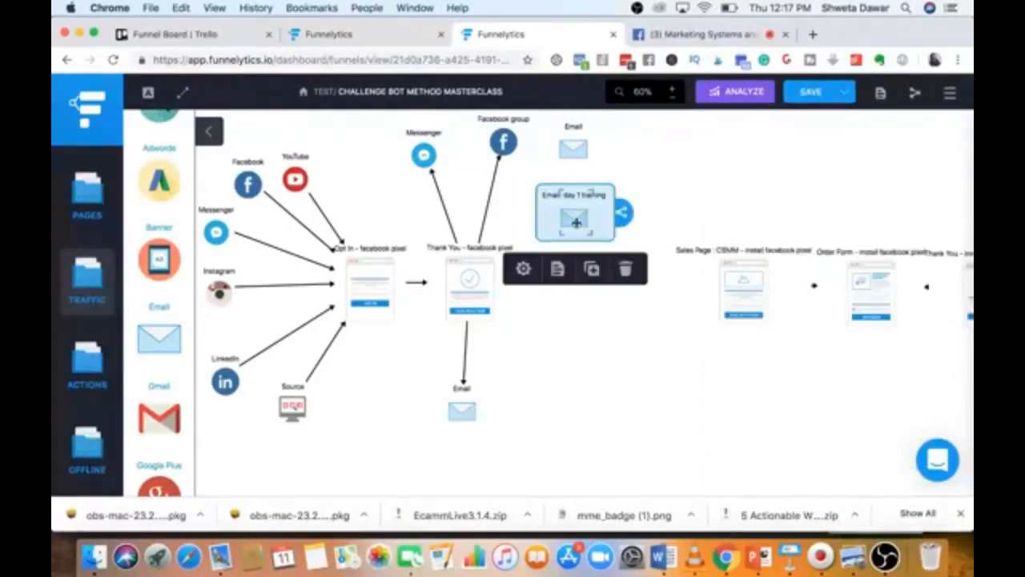
left_click(606, 284)
left_click_drag(598, 231, 585, 287)
left_click(524, 340)
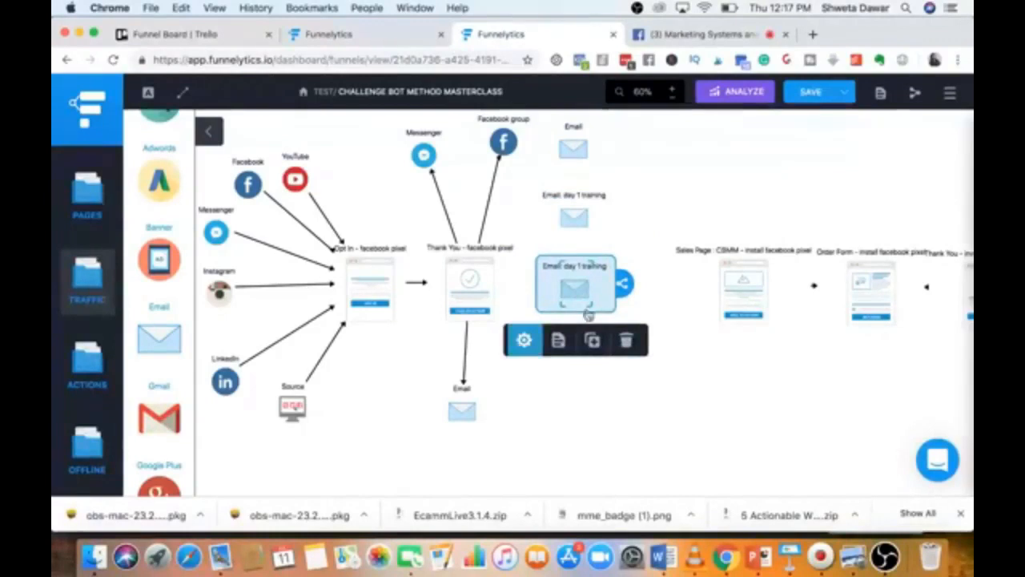
left_click(807, 174)
key("BackSpace")
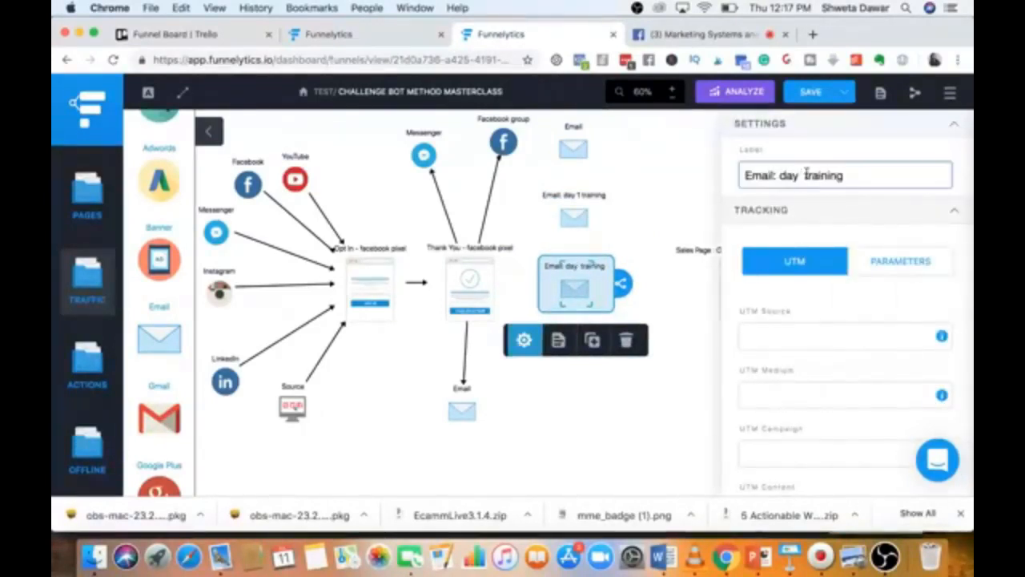
type("2")
left_click(624, 441)
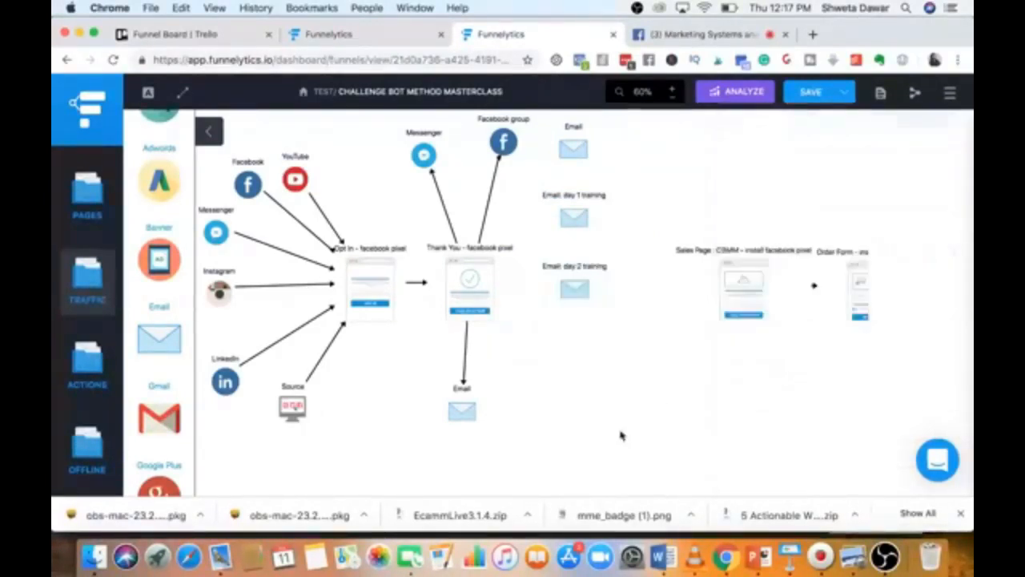
Duplicate the day 2 email below itself and relabel the copy 'Email: day 3 training'.
left_click(570, 293)
left_click(593, 339)
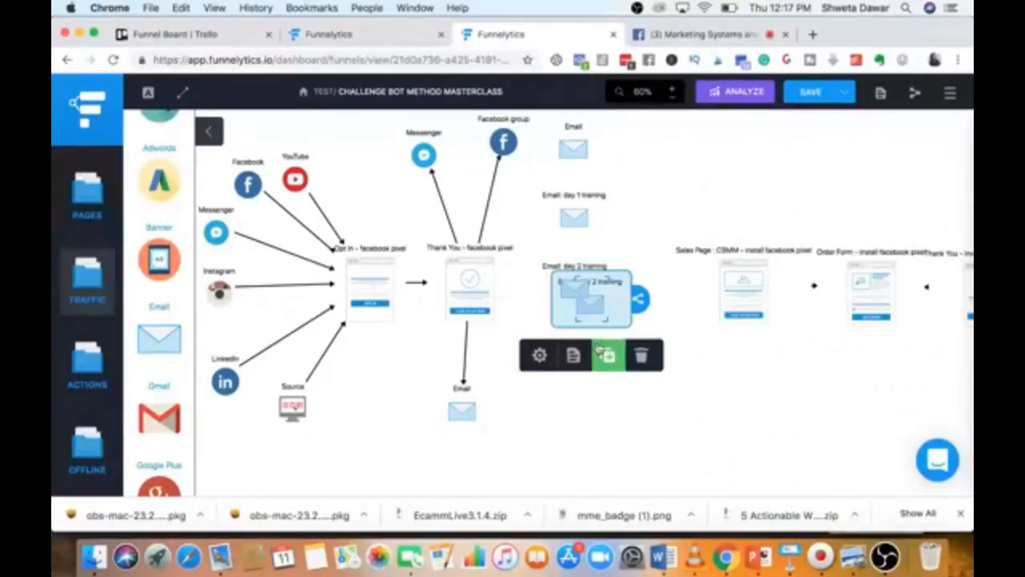
left_click_drag(591, 312, 577, 354)
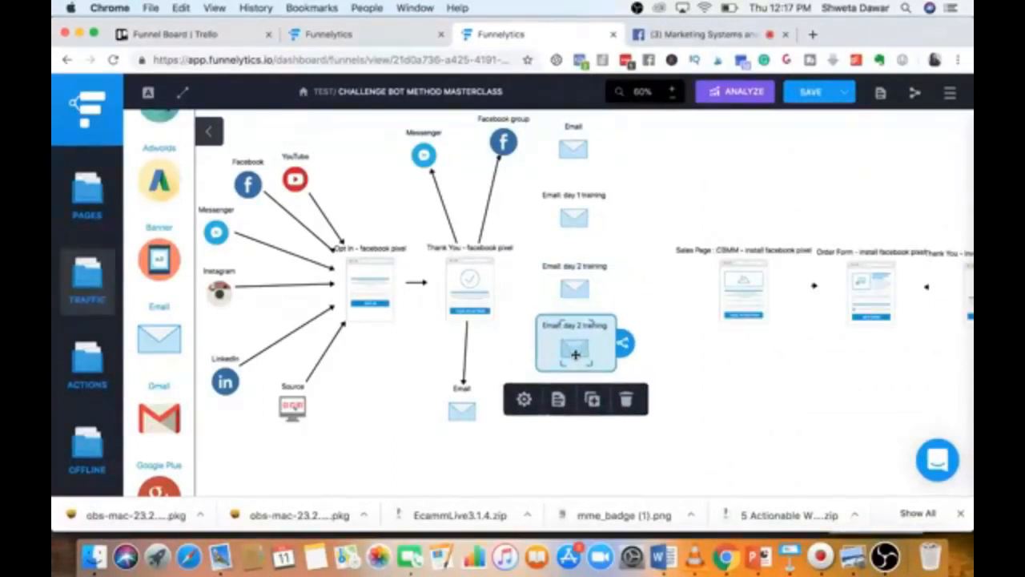
left_click(526, 407)
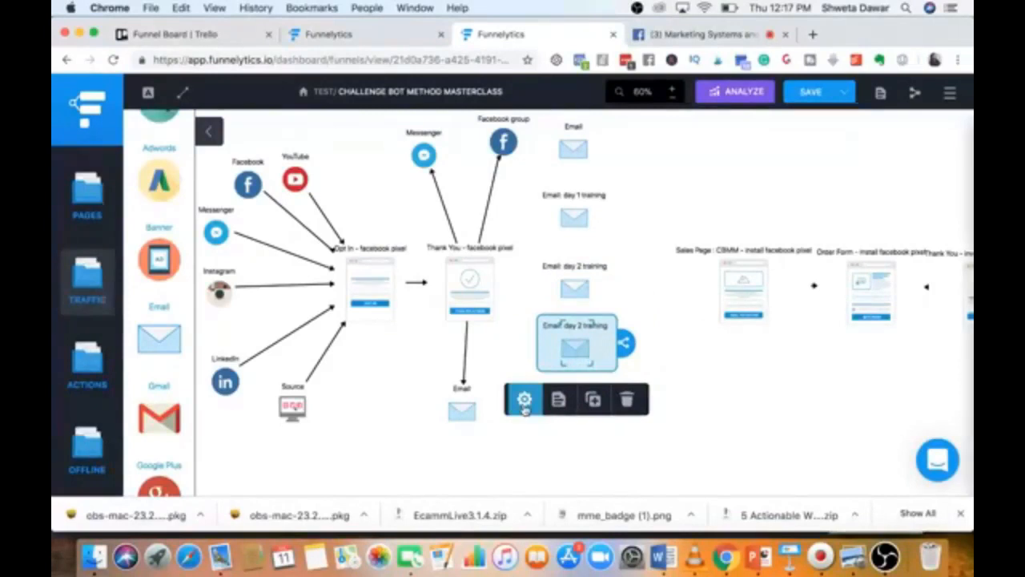
left_click(805, 175)
key("BackSpace")
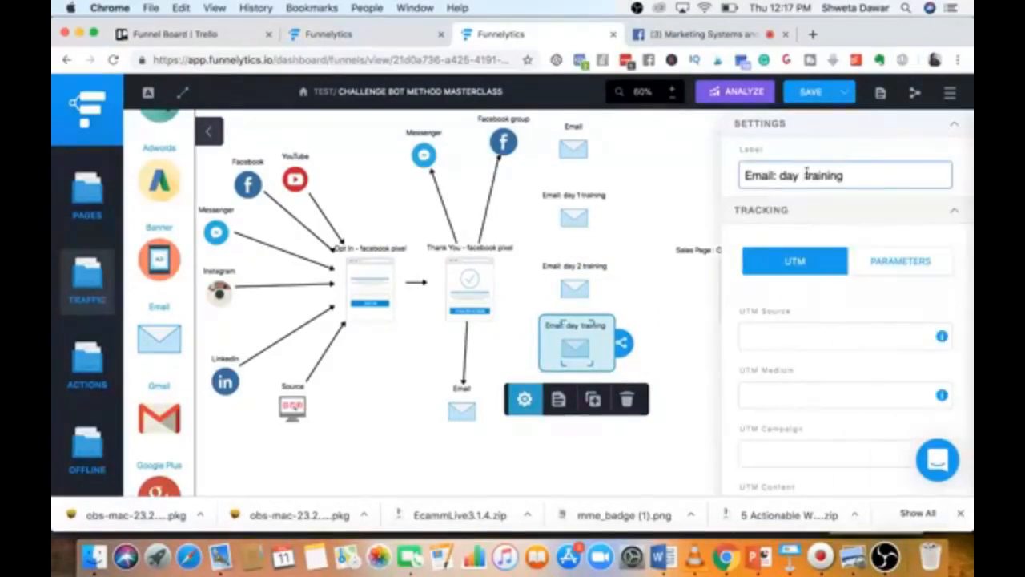
type("3")
left_click(636, 214)
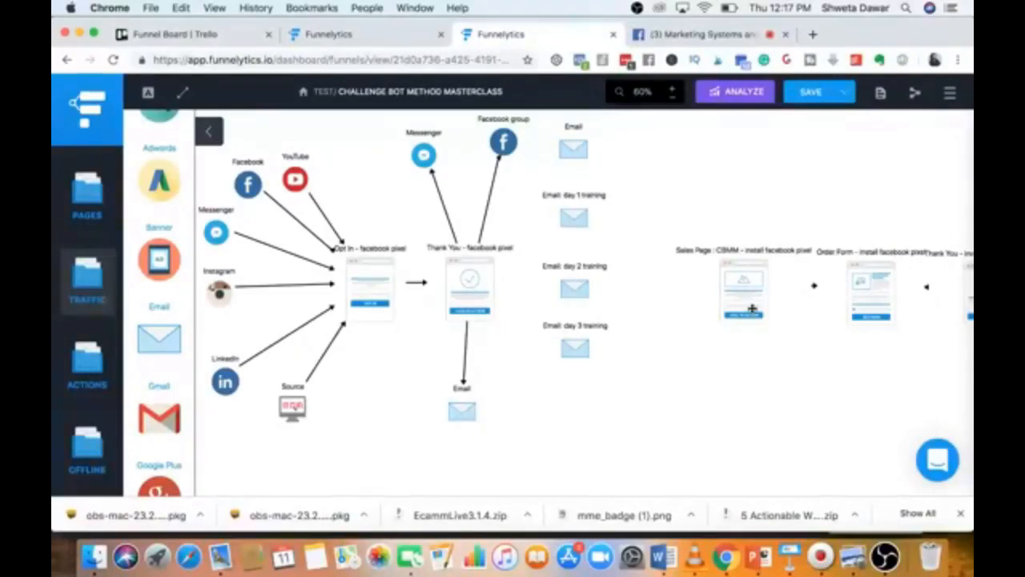
Add a copy below day 3 labelled 'Email: day 6 sales email: case study'.
left_click(578, 349)
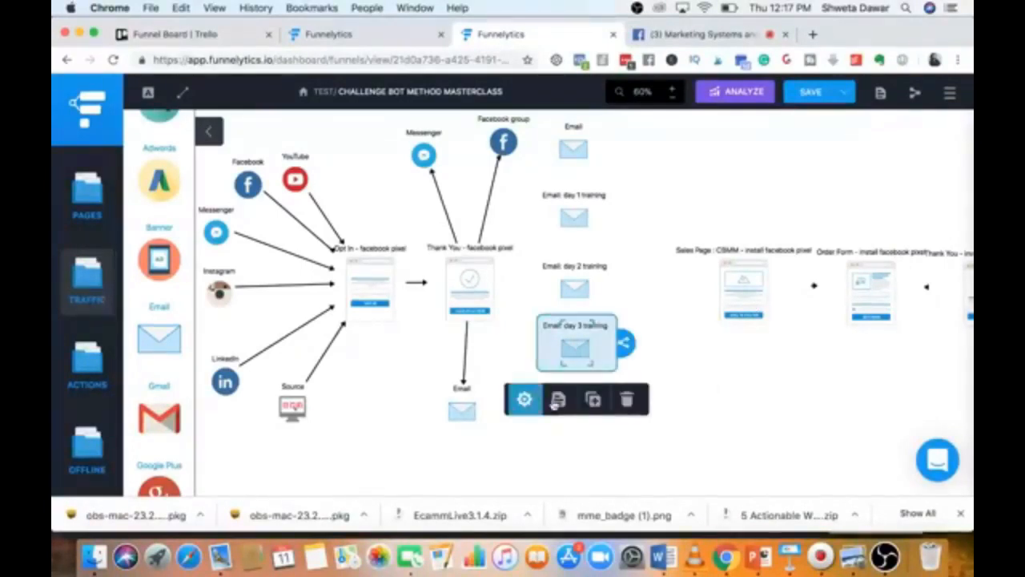
left_click(592, 400)
left_click_drag(582, 387, 570, 433)
left_click(528, 474)
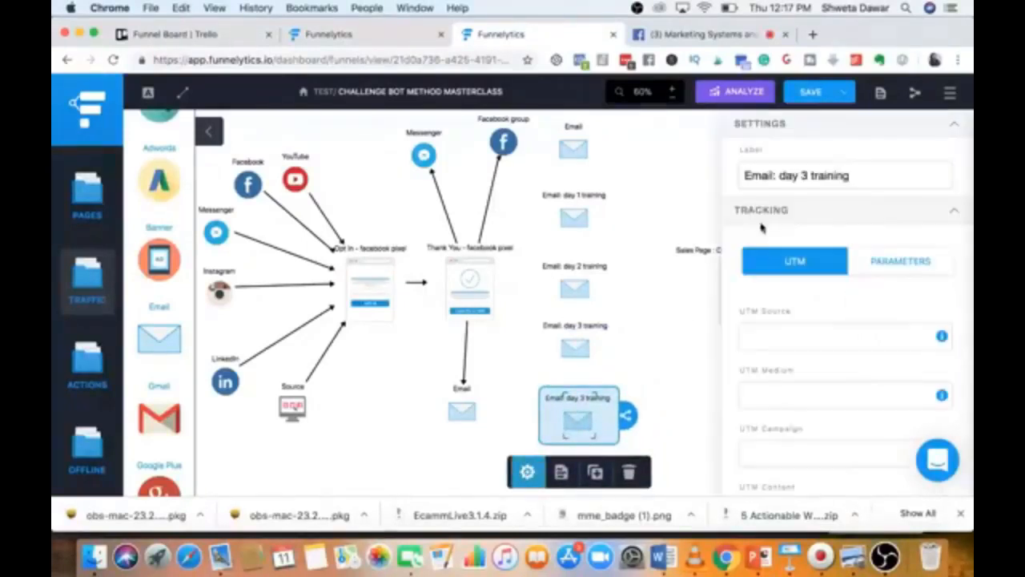
left_click(805, 175)
key("BackSpace")
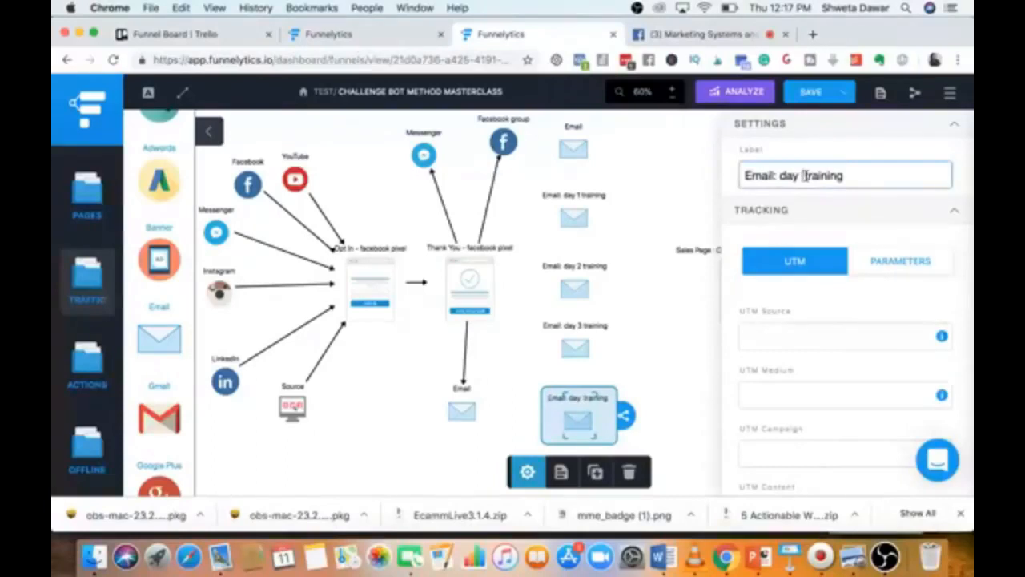
type("6")
left_click_drag(849, 179, 807, 180)
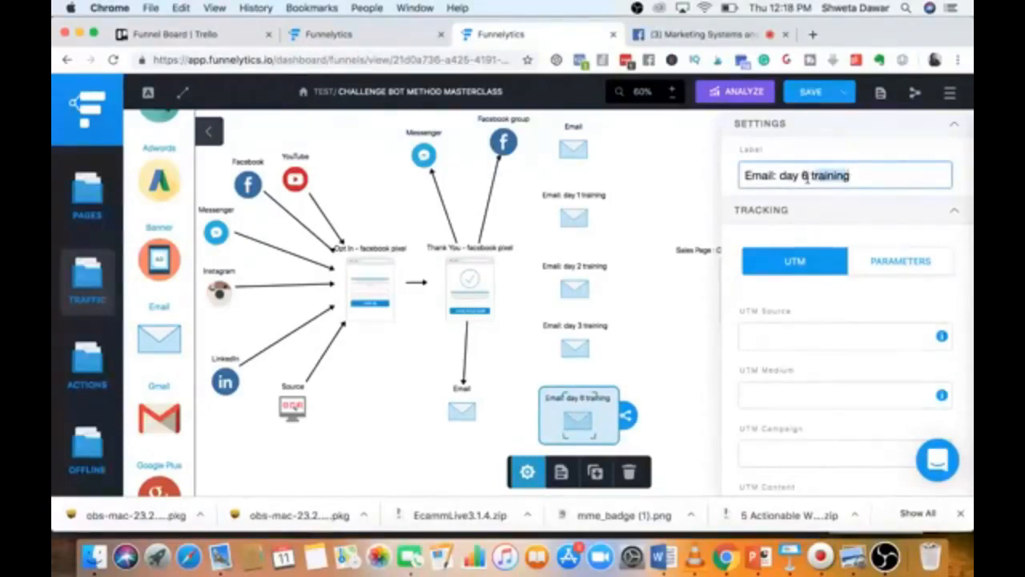
type("sales ")
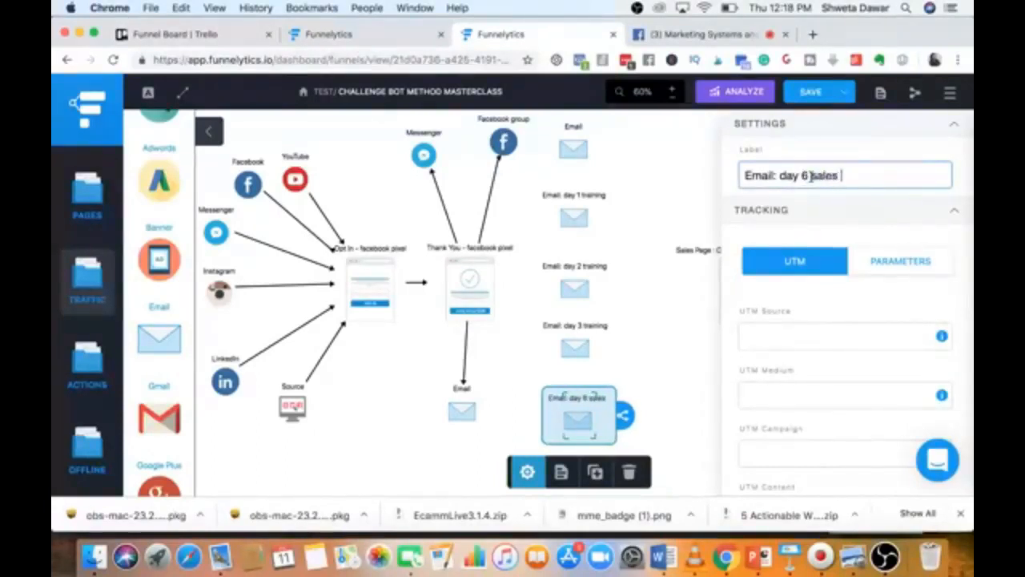
type("email: ")
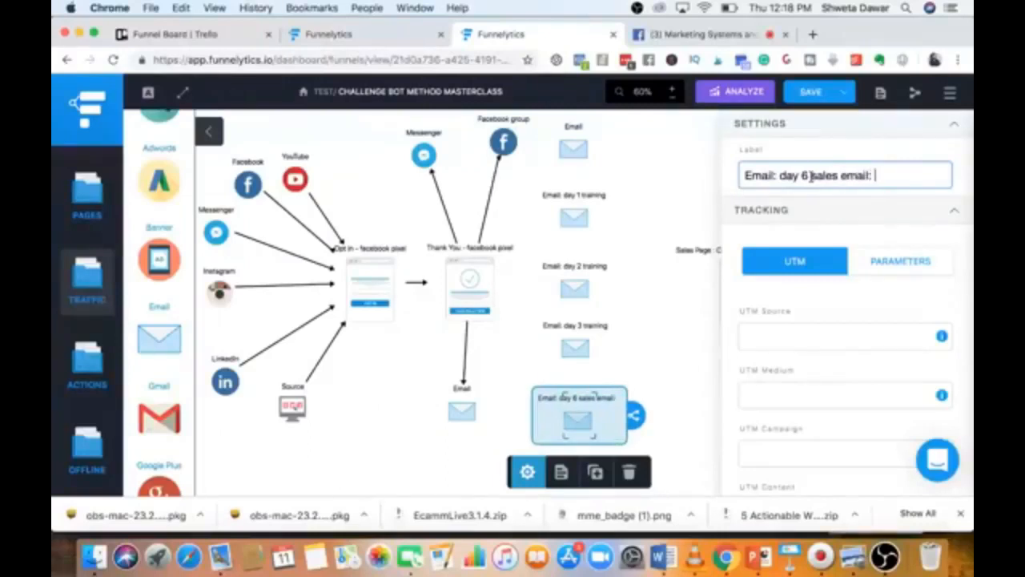
type("case study")
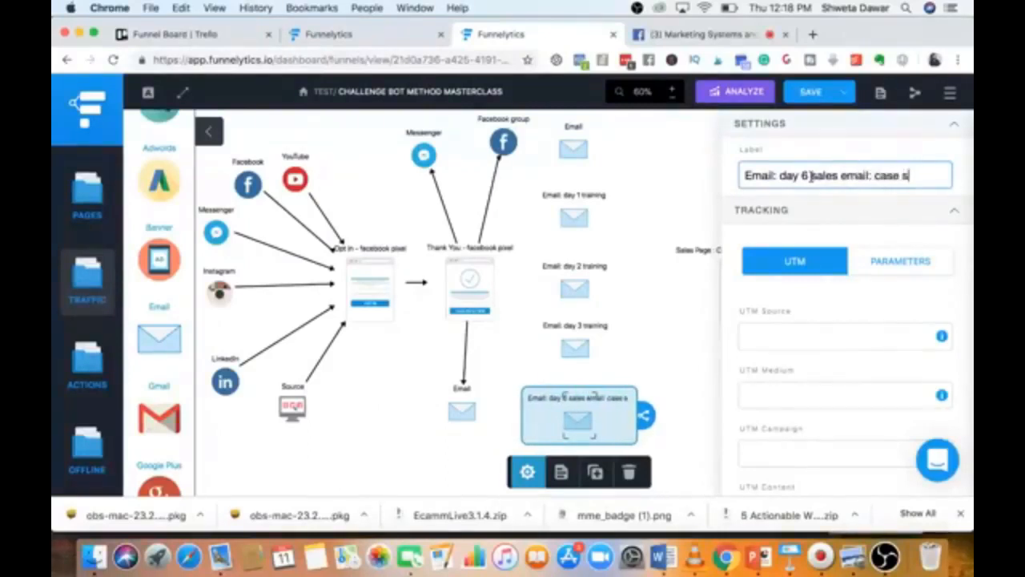
left_click(667, 192)
left_click(575, 415)
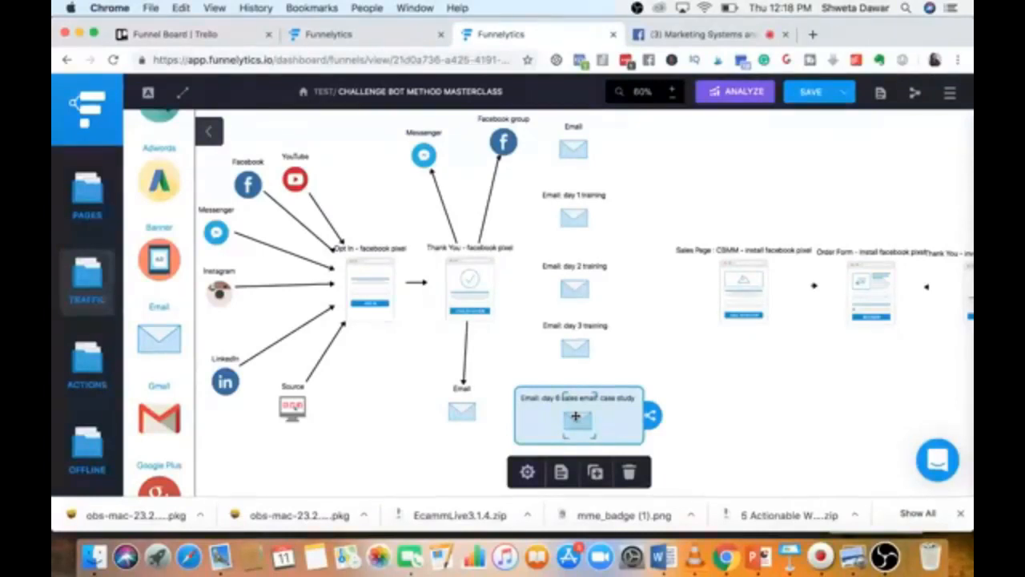
left_click(595, 473)
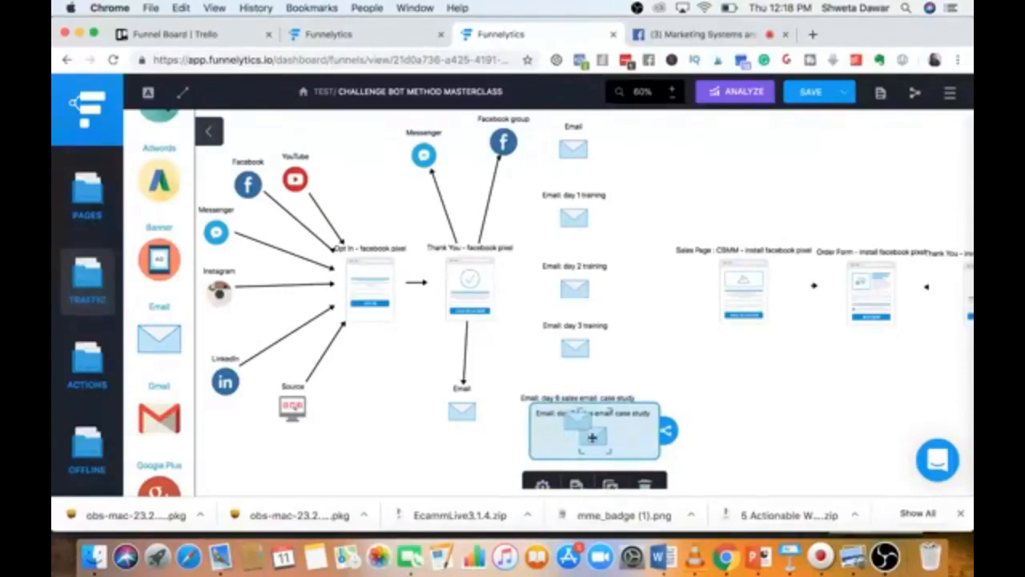
Place the copy below day 6 and relabel it 'Email: day 7 sales email: benefits'.
left_click(581, 489)
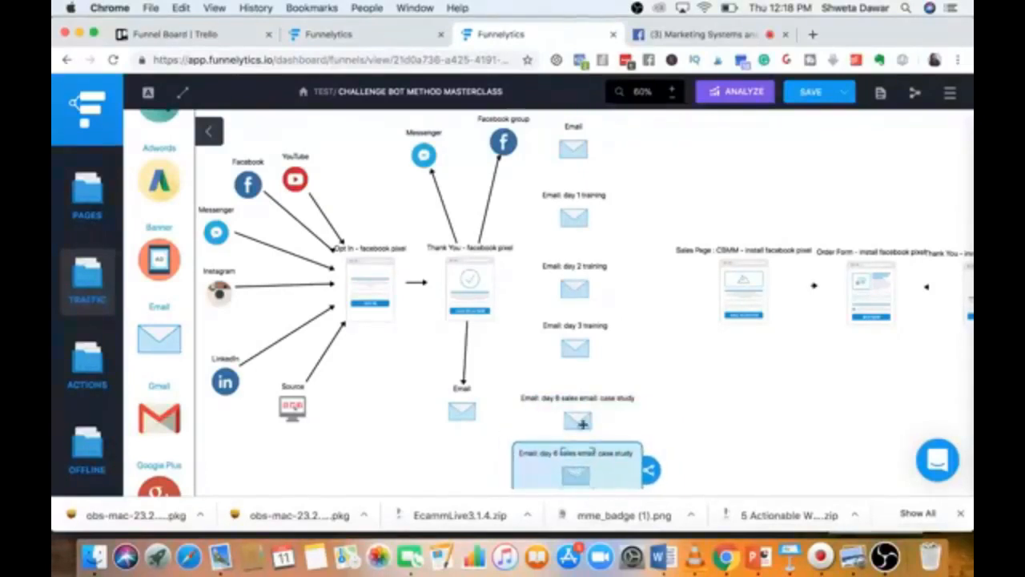
scroll(582, 423, "down", 2)
left_click(525, 430)
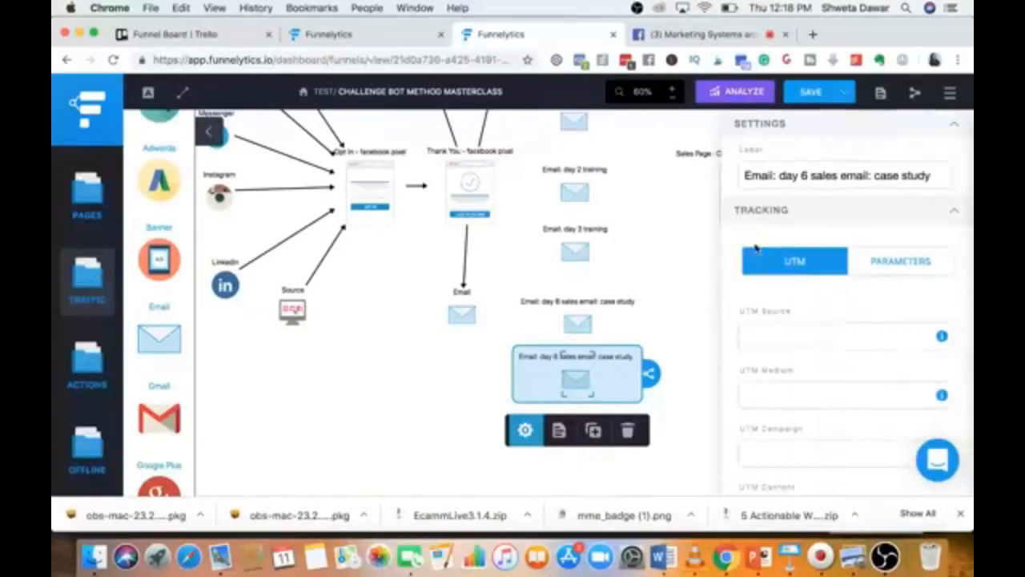
left_click(806, 176)
key("BackSpace")
type("7")
left_click_drag(875, 177, 942, 178)
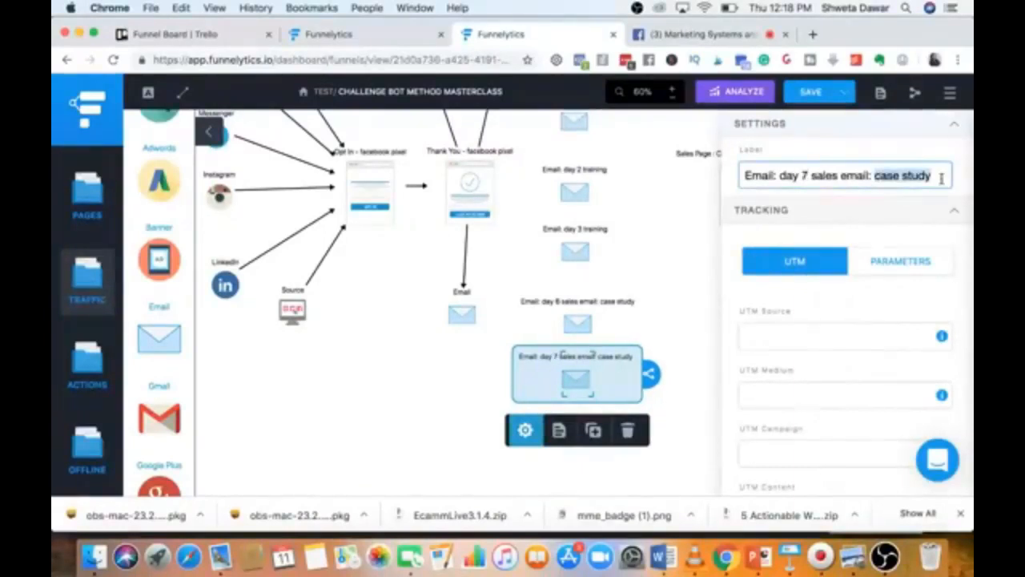
type("benefits")
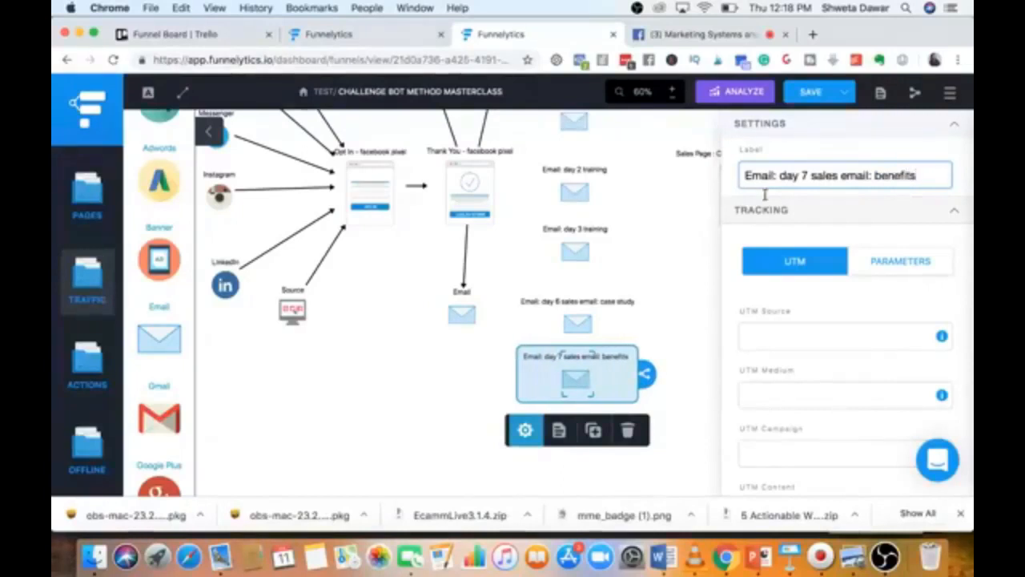
left_click(649, 242)
Duplicate the day 7 node below it and relabel it 'Email: day 8 sales email: offering closing'.
left_click(536, 370)
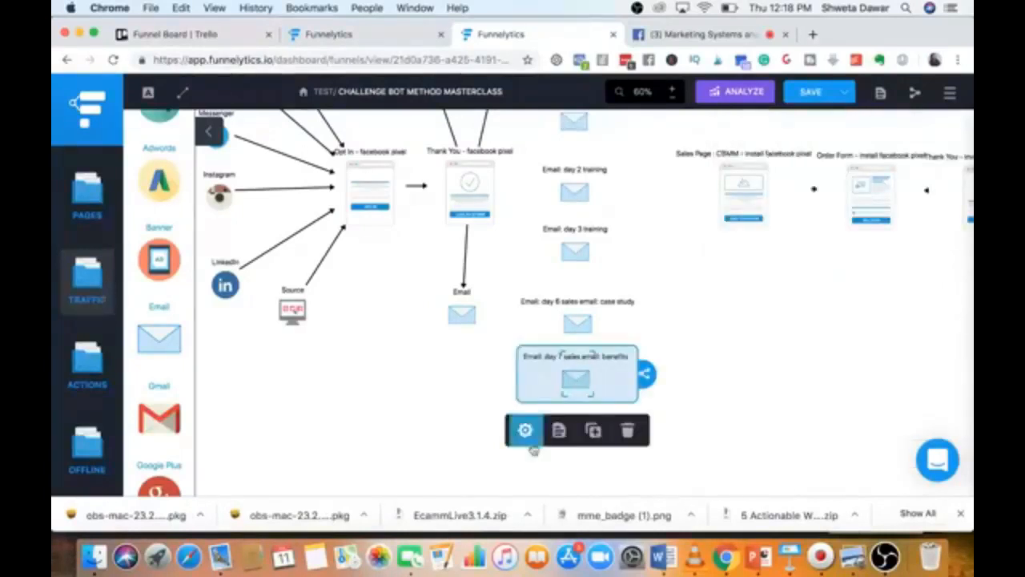
left_click(593, 433)
left_click_drag(591, 394, 577, 453)
left_click(577, 417)
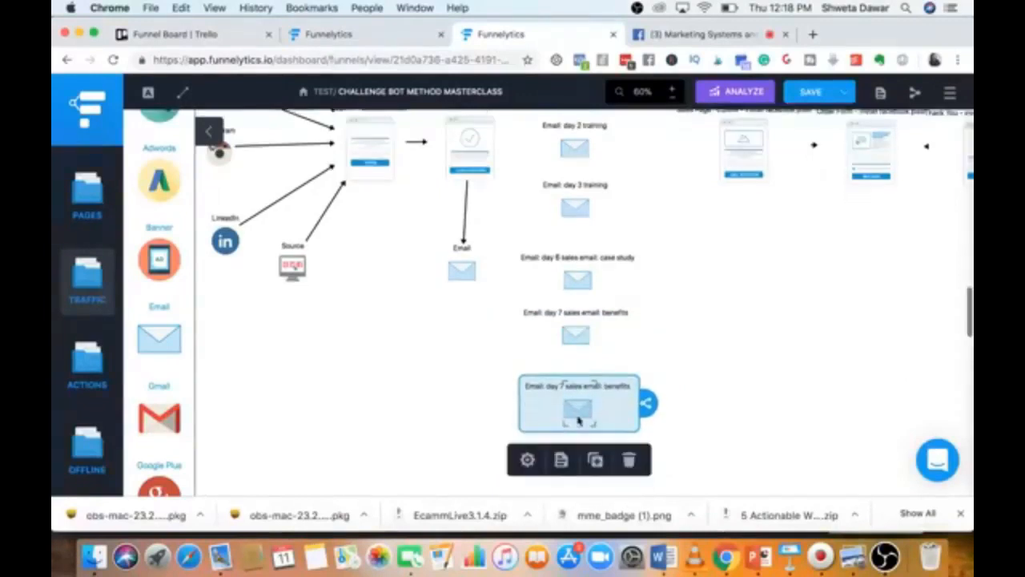
left_click(526, 457)
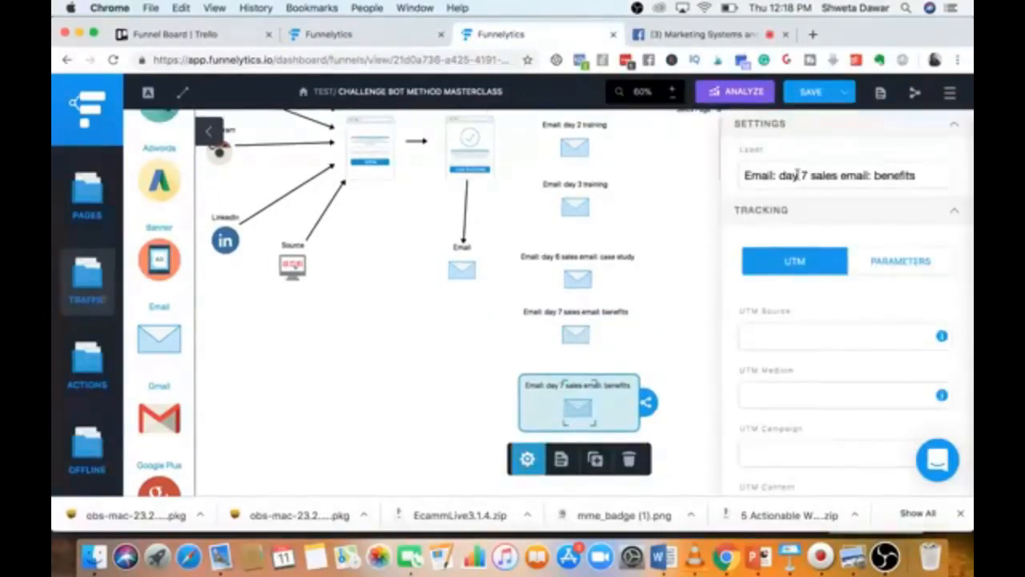
left_click(806, 174)
key("BackSpace")
type("8")
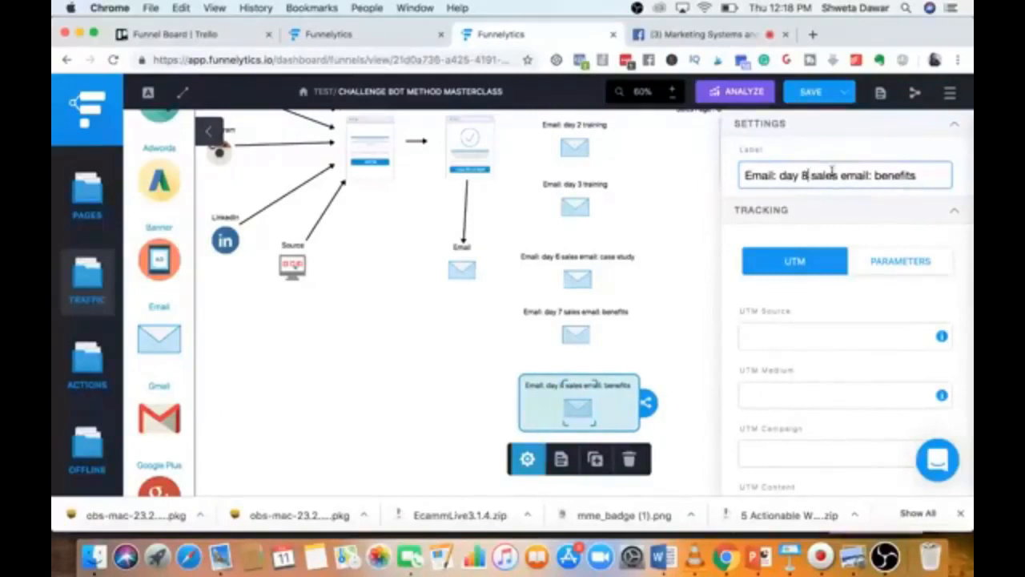
left_click_drag(874, 176, 922, 176)
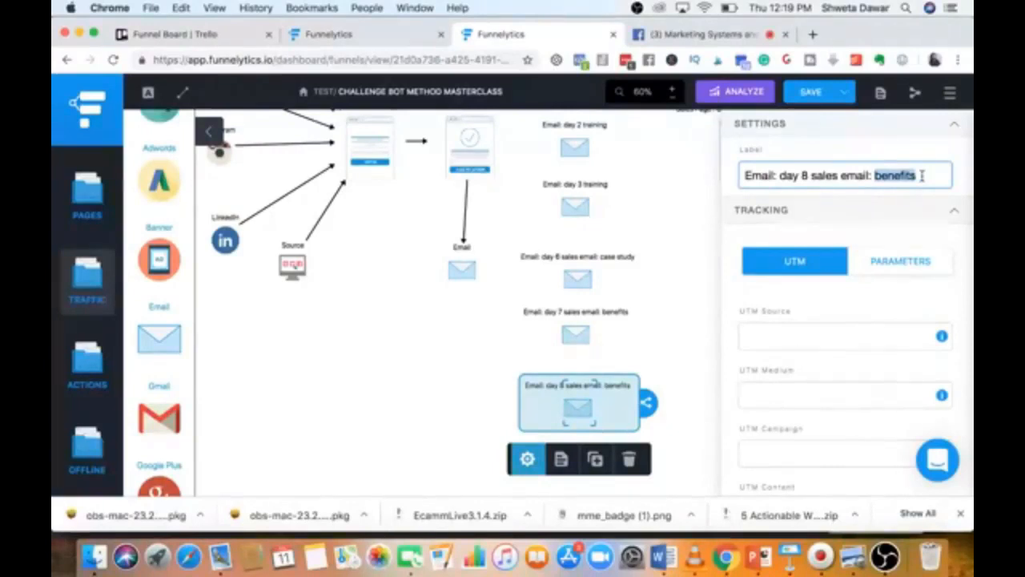
type("offering c")
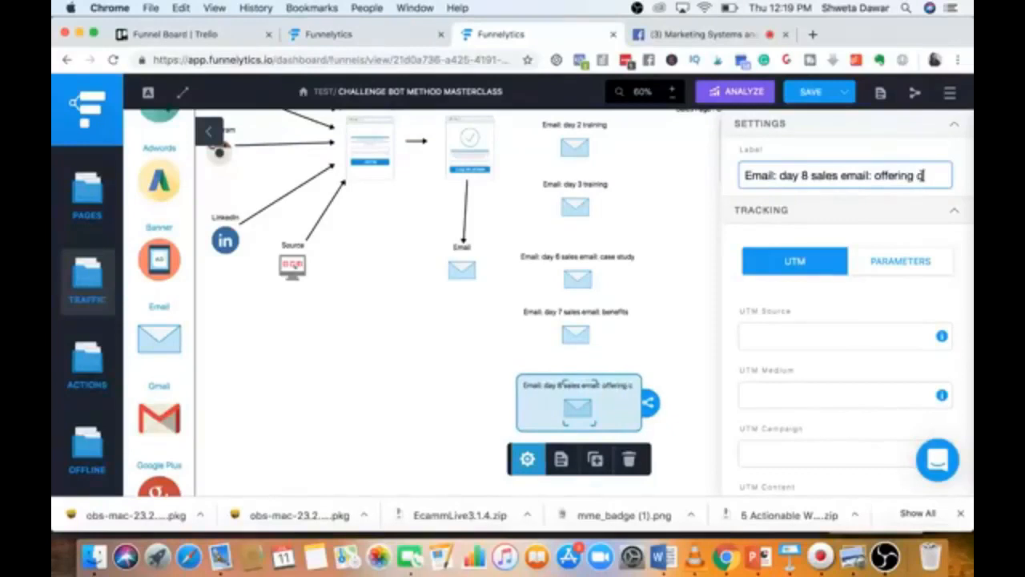
type("losing")
left_click(686, 212)
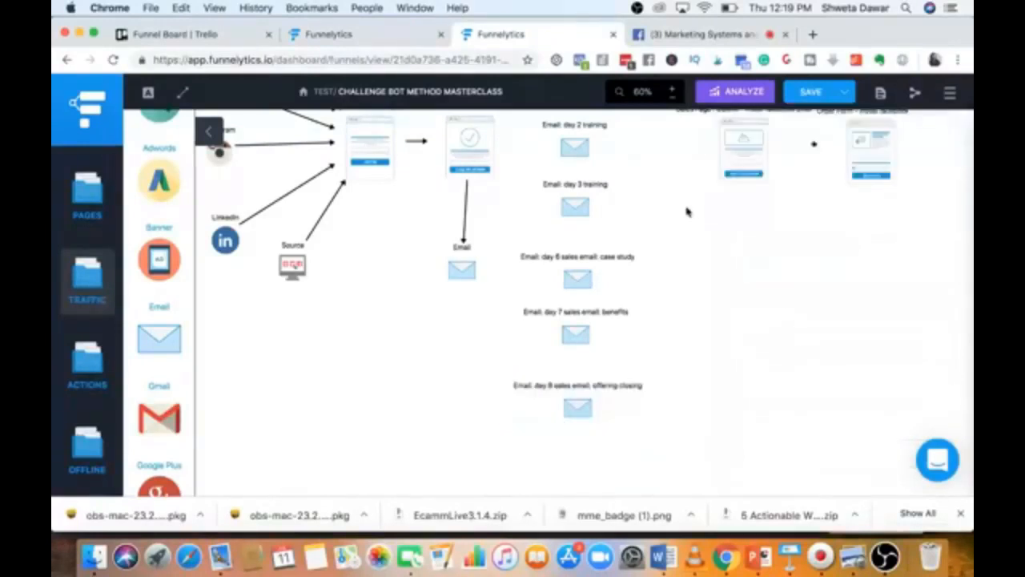
Delete the unlabelled Email node at the top of the email column.
scroll(542, 323, "up", 5)
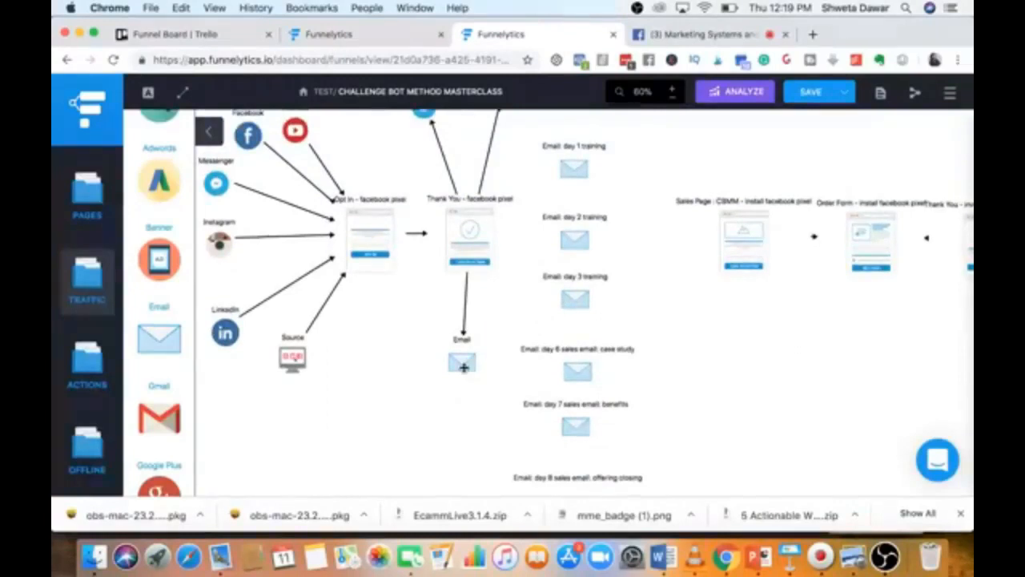
scroll(566, 286, "up", 3)
scroll(565, 286, "down", 2)
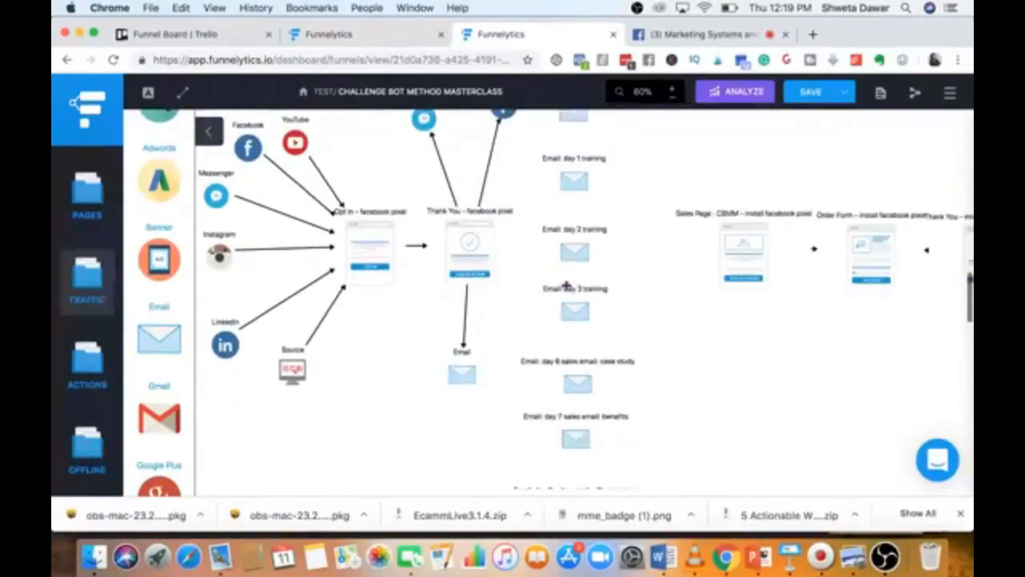
scroll(566, 285, "up", 3)
left_click(569, 176)
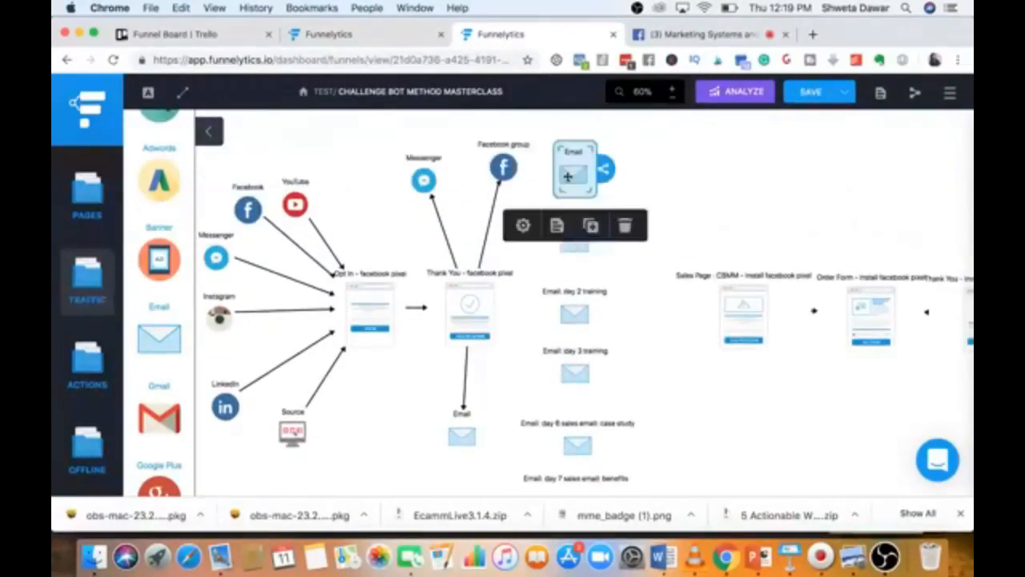
left_click(623, 225)
left_click(461, 435)
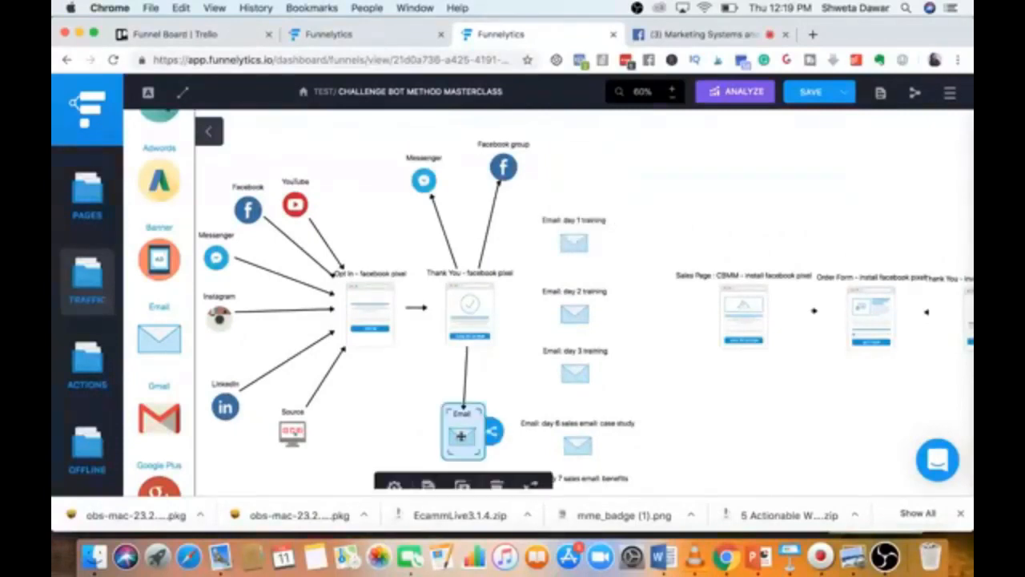
scroll(461, 435, "down", 3)
Prefix the thank-you page Email's label so it reads 'welcome Email'.
left_click(393, 419)
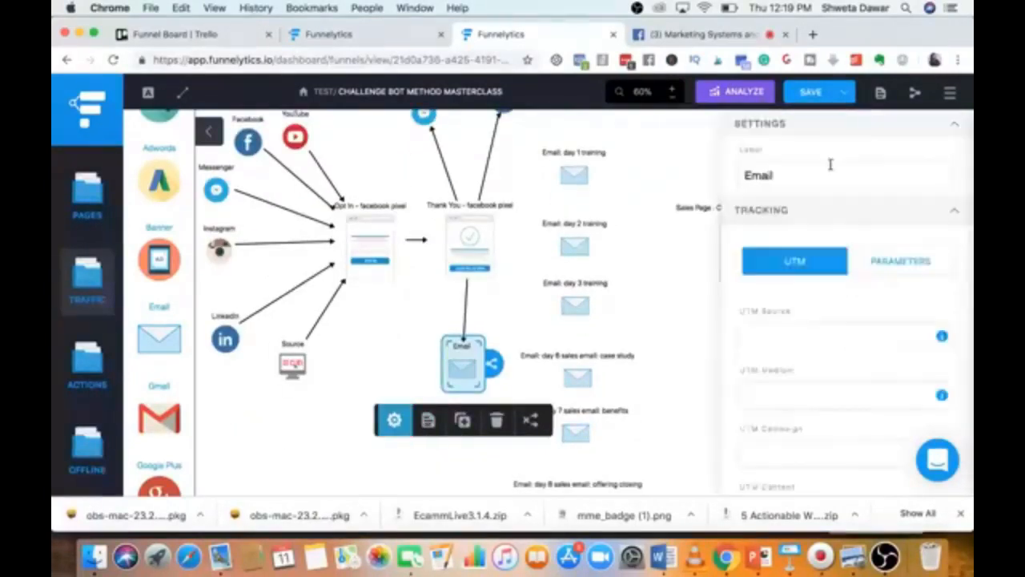
left_click(743, 176)
type("welcome")
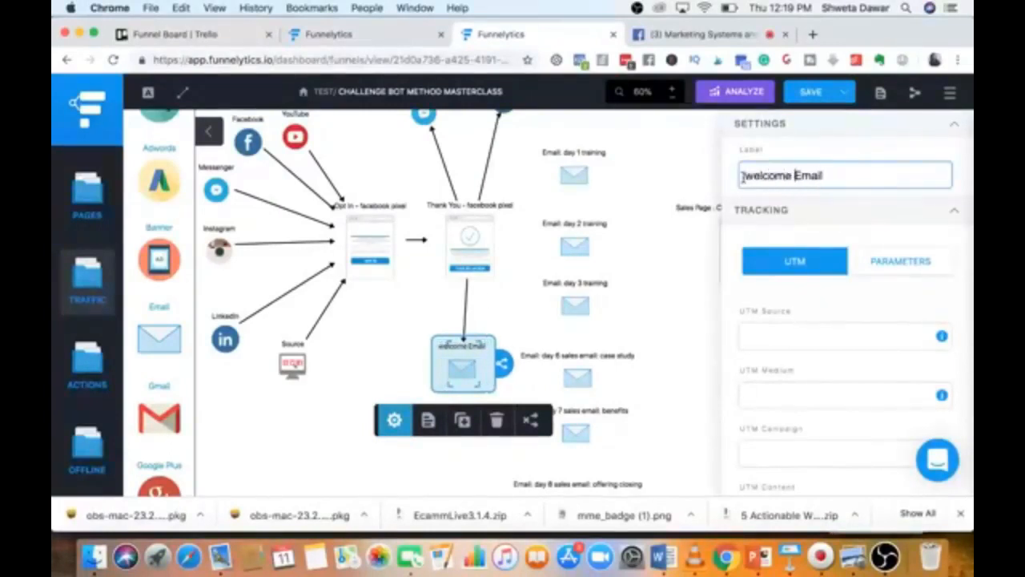
left_click(406, 378)
Connect welcome Email with an arrow to Email: day 1 training.
left_click(465, 367)
left_click_drag(503, 362, 575, 247)
left_click(575, 177)
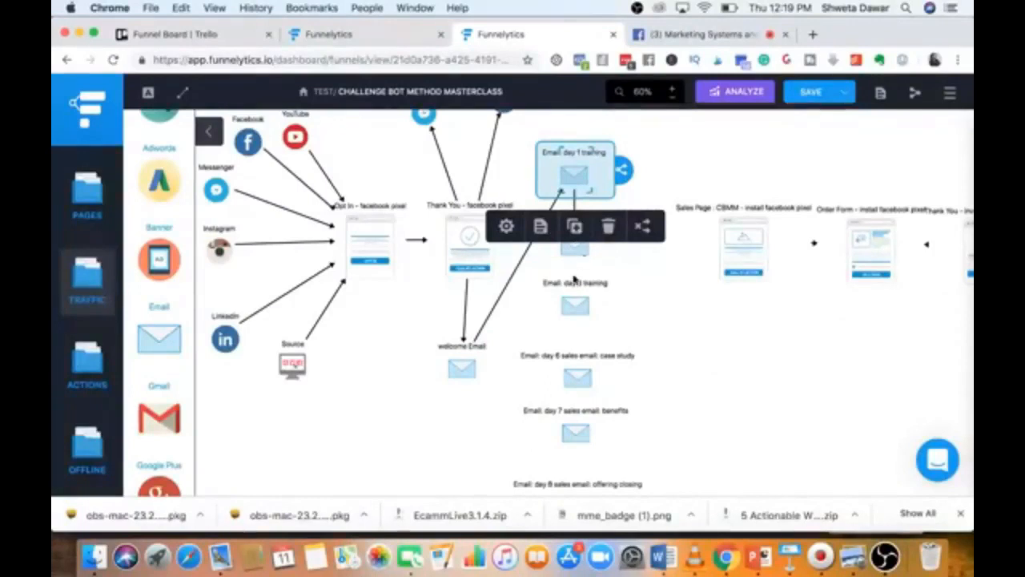
Link the day 3 training email to the day 6 sales email.
left_click(570, 250)
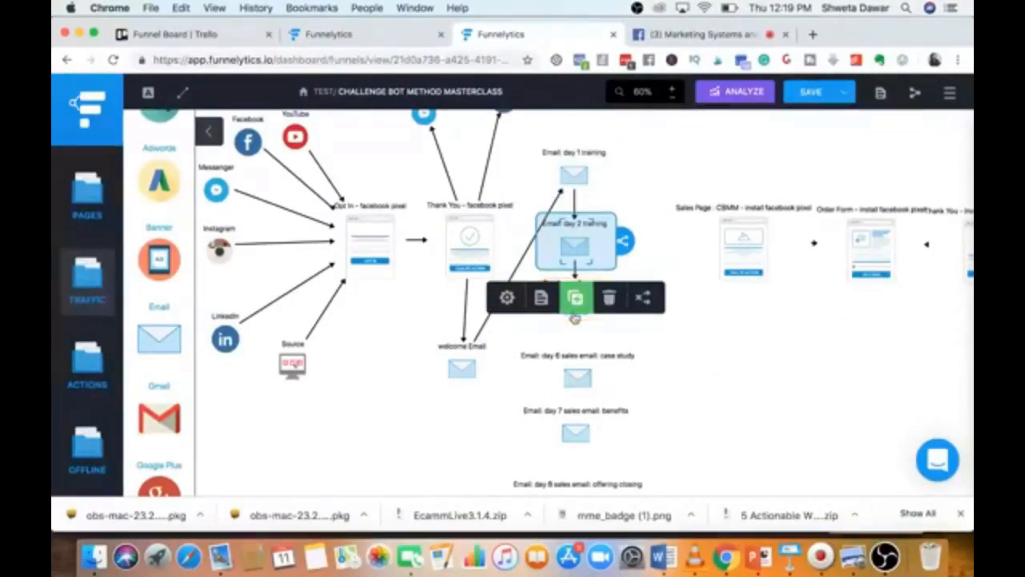
left_click(571, 356)
left_click(577, 296)
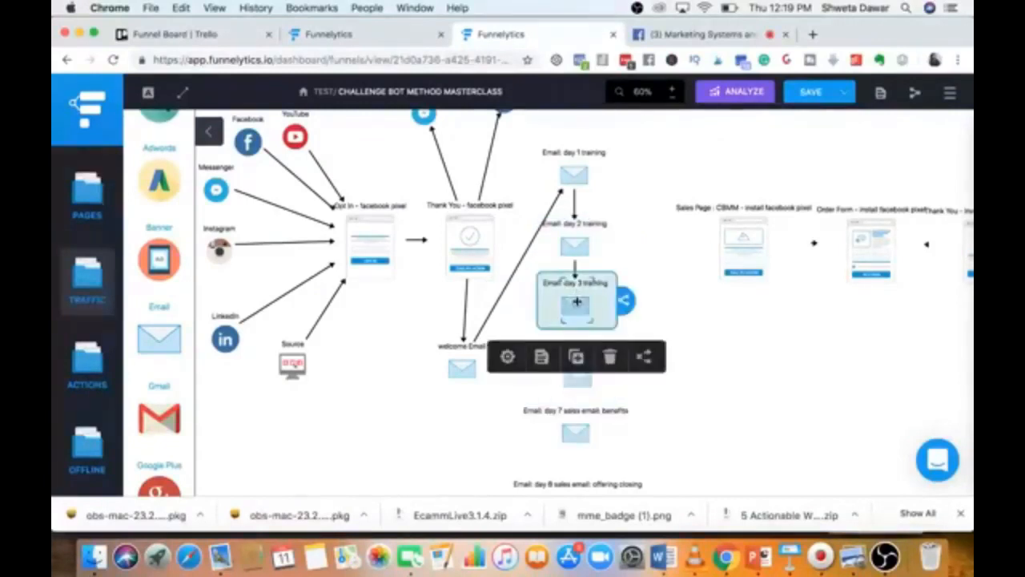
left_click_drag(626, 299, 577, 378)
left_click(461, 437)
Connect the day 6 case study sales email to the Sales Page.
left_click(580, 376)
scroll(582, 375, "down", 1)
scroll(580, 376, "down", 2)
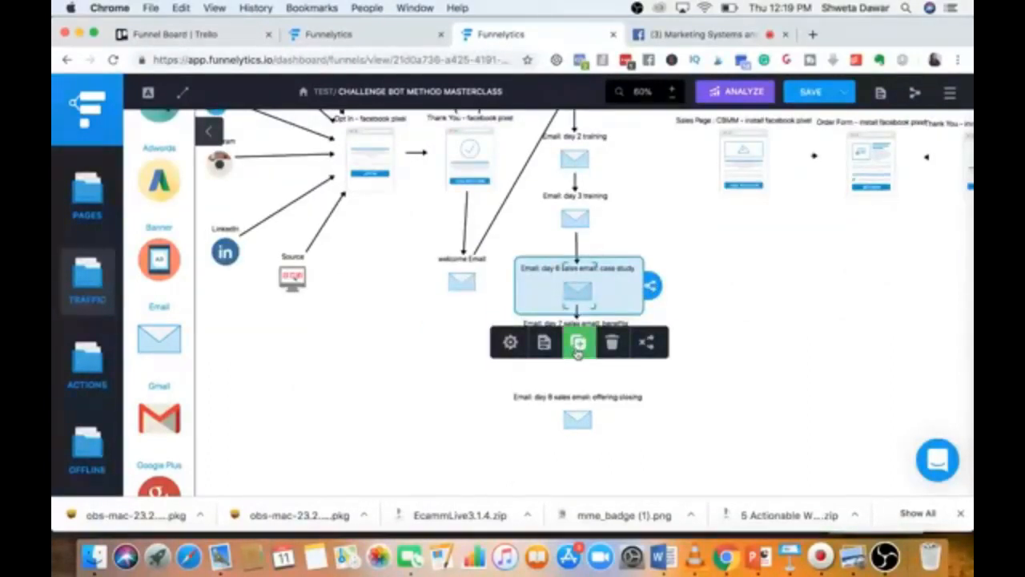
left_click(497, 388)
left_click(578, 346)
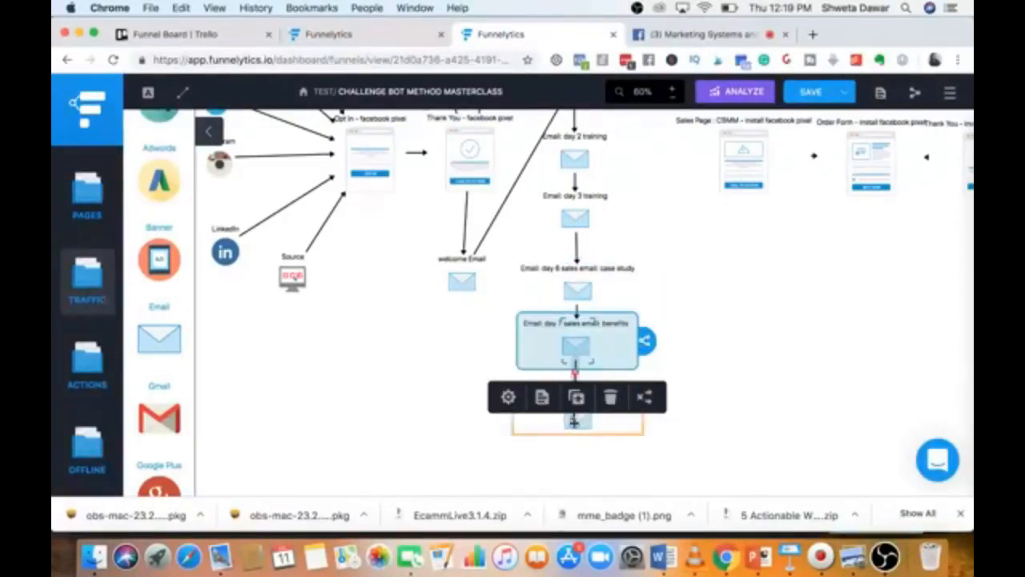
left_click(437, 403)
scroll(437, 403, "up", 3)
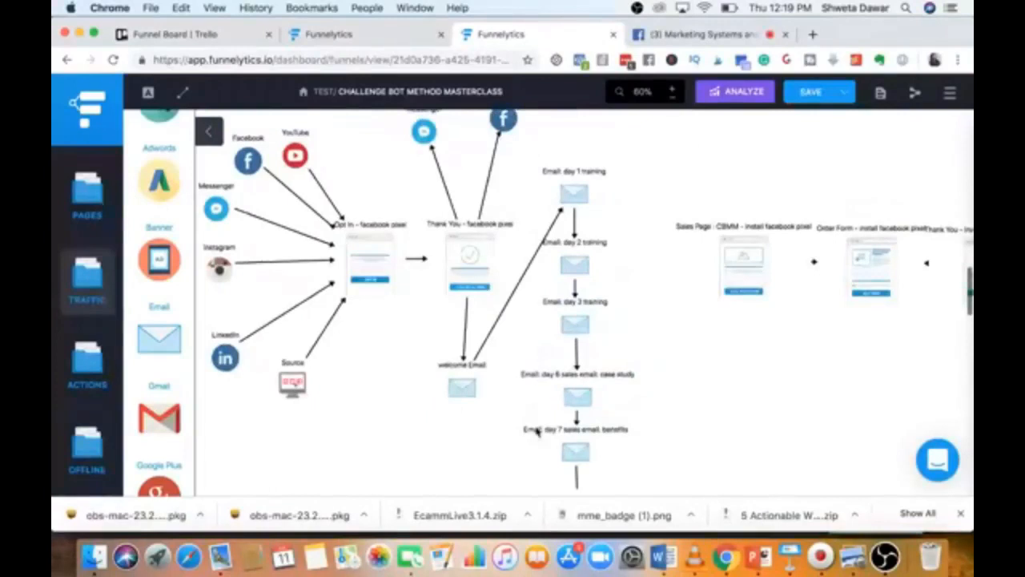
left_click(586, 397)
left_click_drag(651, 390, 719, 254)
Connect the day 8 and day 7 sales emails to the Sales Page.
scroll(700, 353, "down", 3)
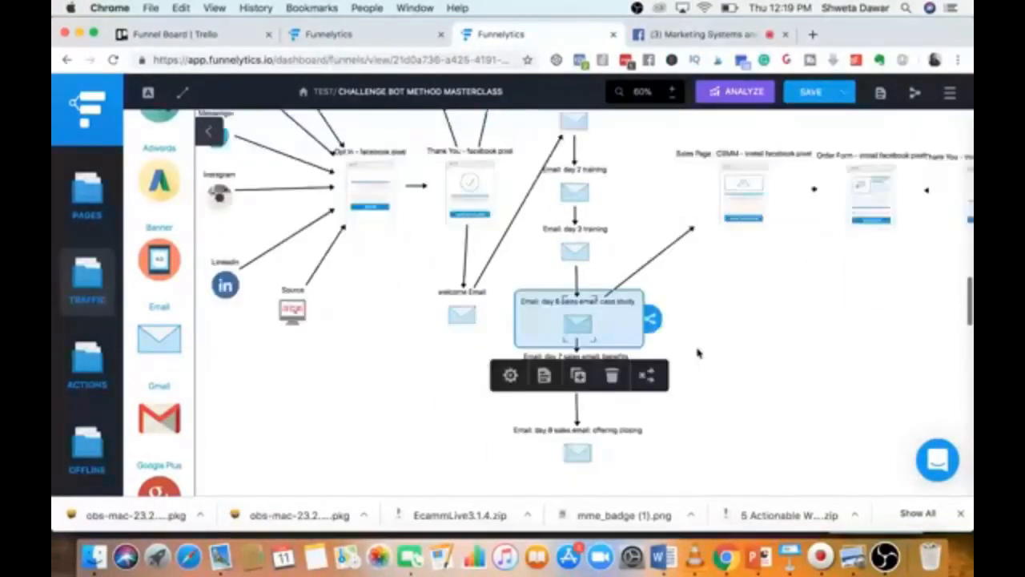
left_click(578, 400)
left_click_drag(656, 394, 737, 172)
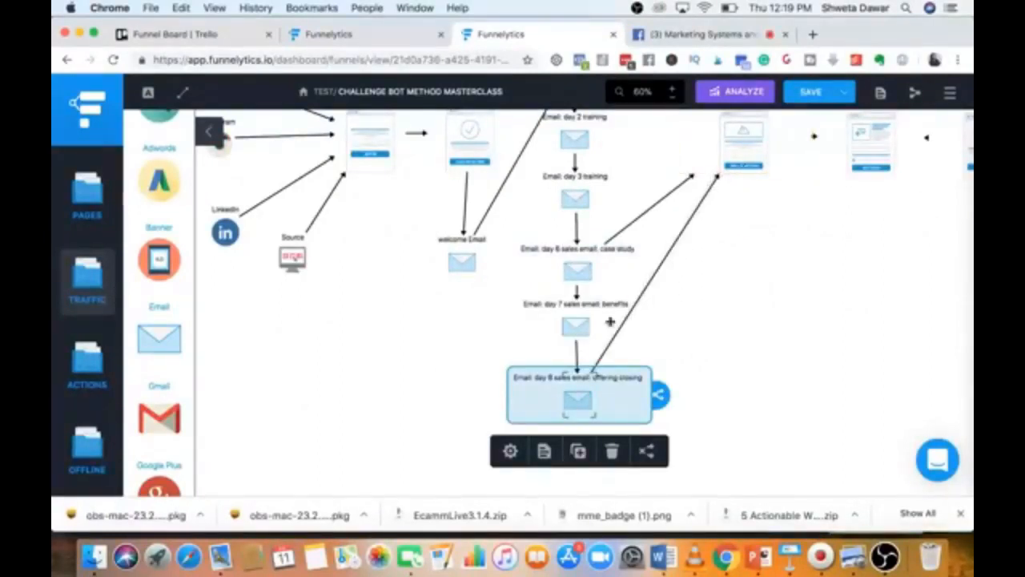
left_click(577, 334)
left_click_drag(646, 322, 730, 156)
left_click(731, 300)
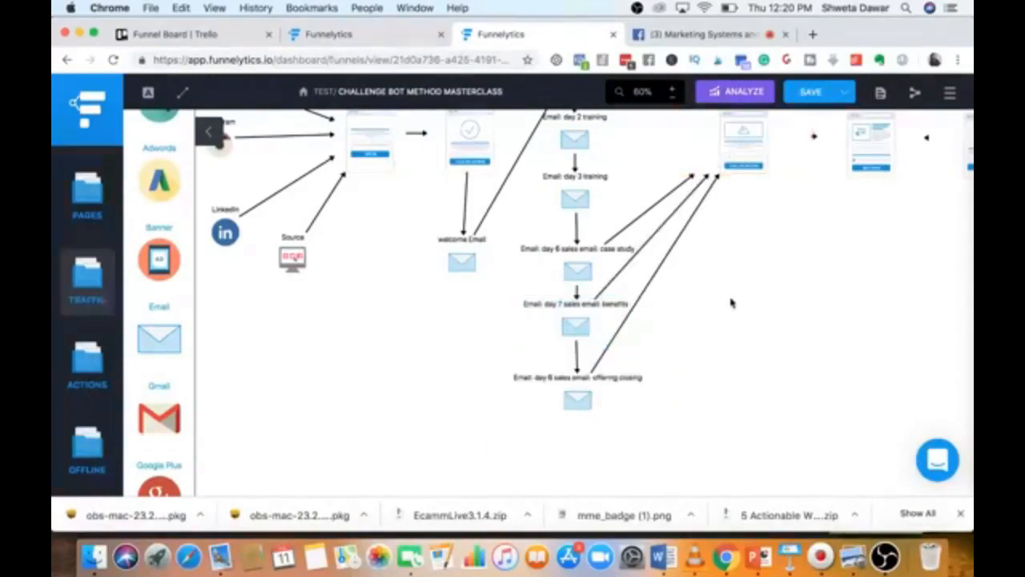
scroll(392, 374, "up", 3)
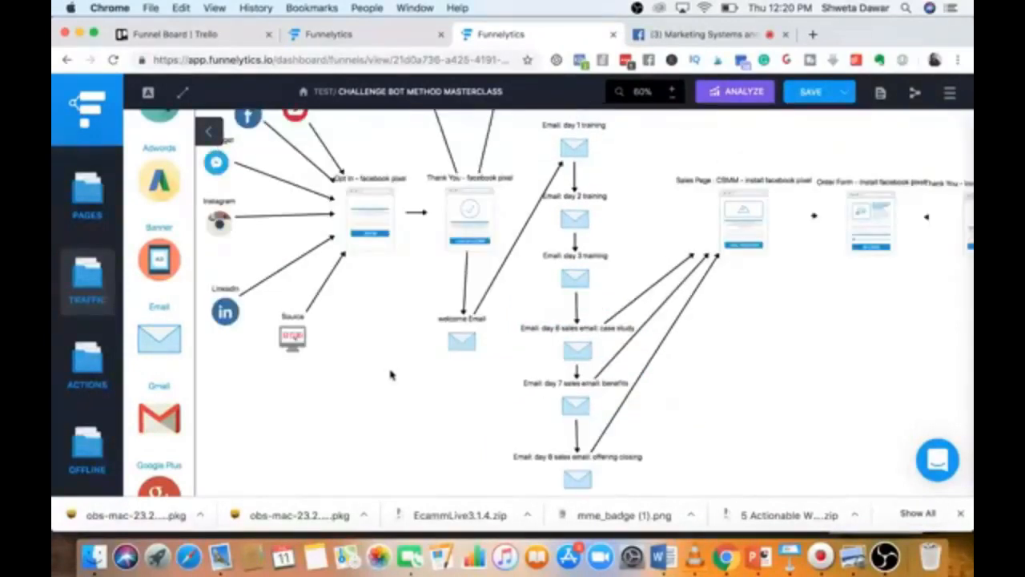
scroll(392, 373, "up", 1)
Drop a new Messenger step beside the day 1 training email and delete the stray arrow.
scroll(555, 386, "up", 4)
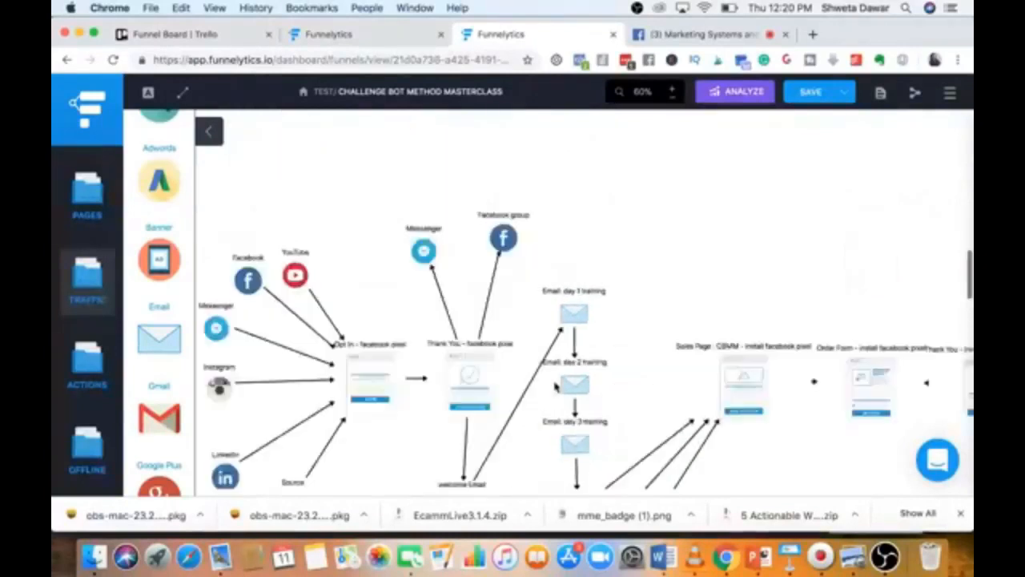
scroll(556, 386, "down", 4)
scroll(556, 386, "up", 2)
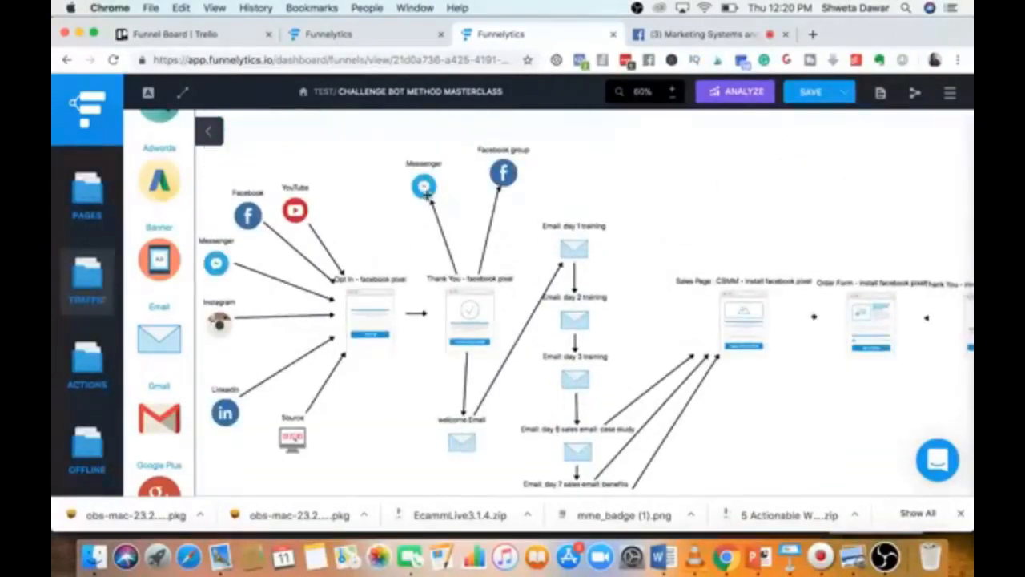
left_click(426, 189)
scroll(161, 317, "up", 2)
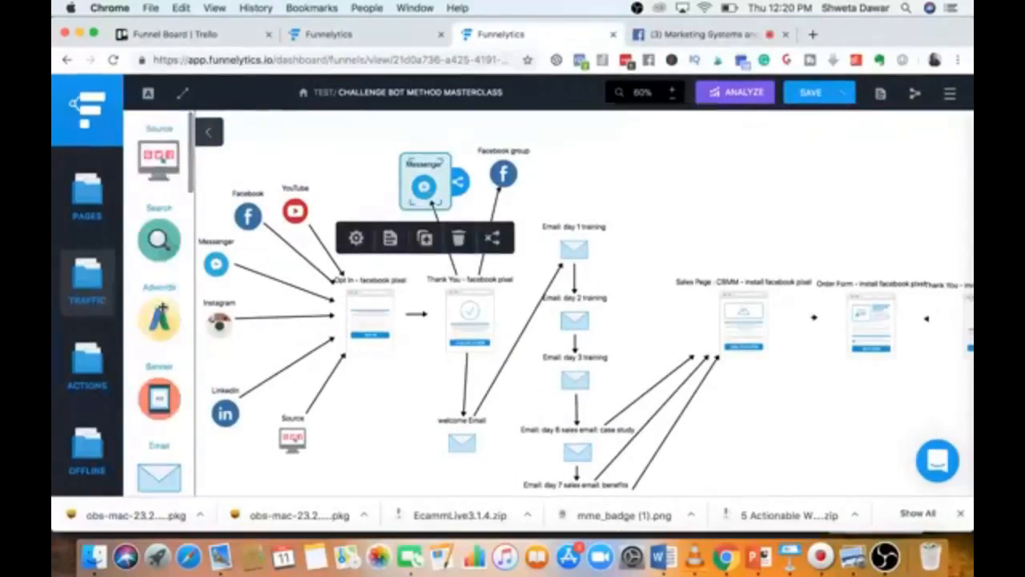
scroll(160, 312, "down", 5)
scroll(162, 308, "down", 3)
left_click_drag(160, 330, 313, 304)
left_click_drag(433, 288, 634, 204)
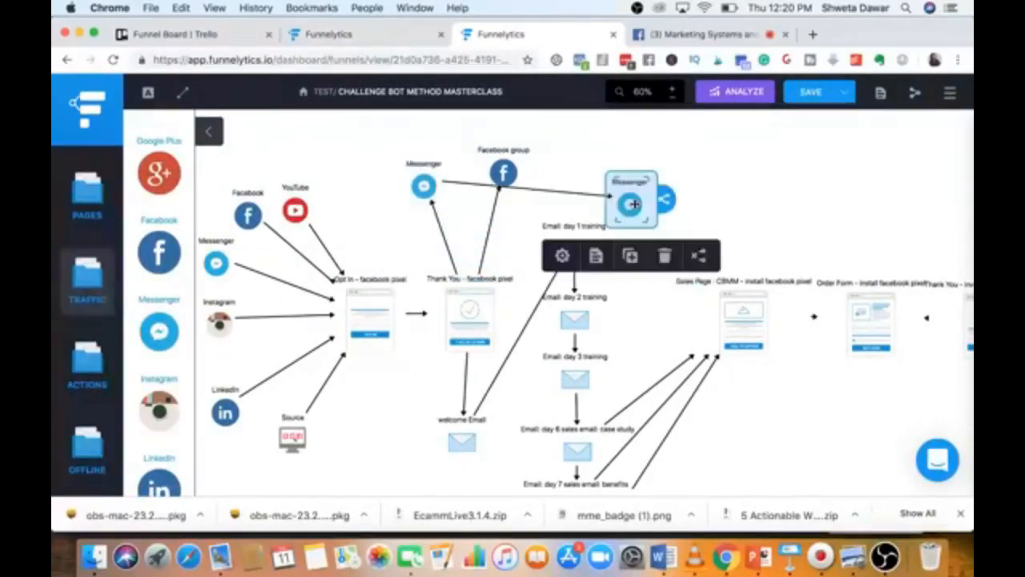
left_click(471, 182)
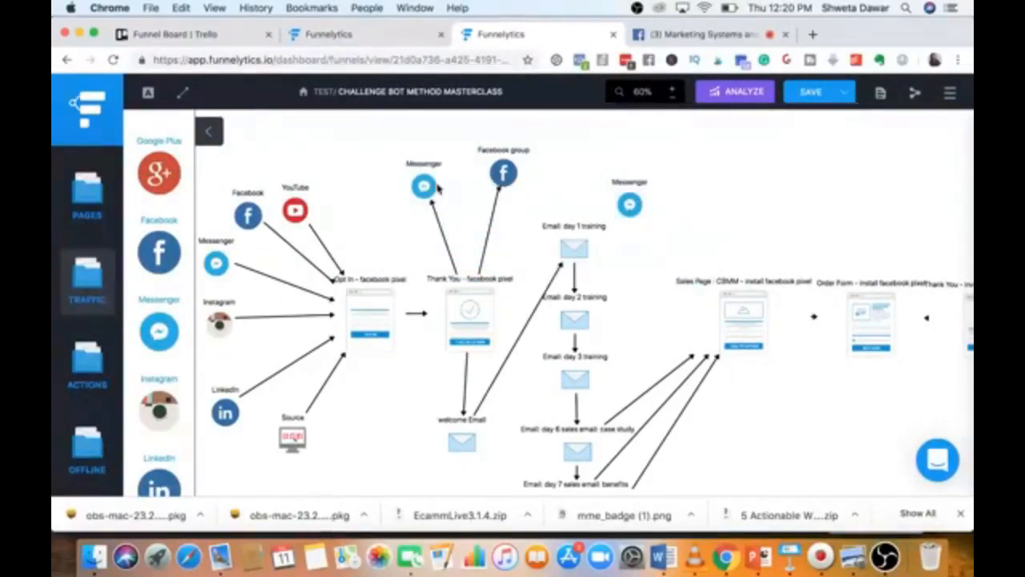
Rename the thank-you page's Messenger step to 'welcome message'.
left_click(434, 185)
left_click(356, 237)
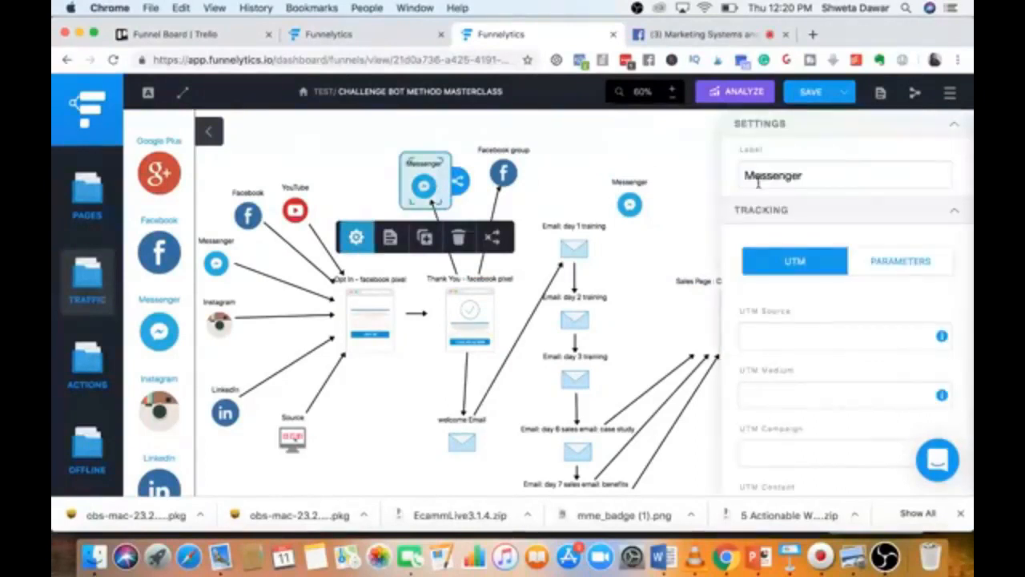
double_click(810, 177)
type("welc")
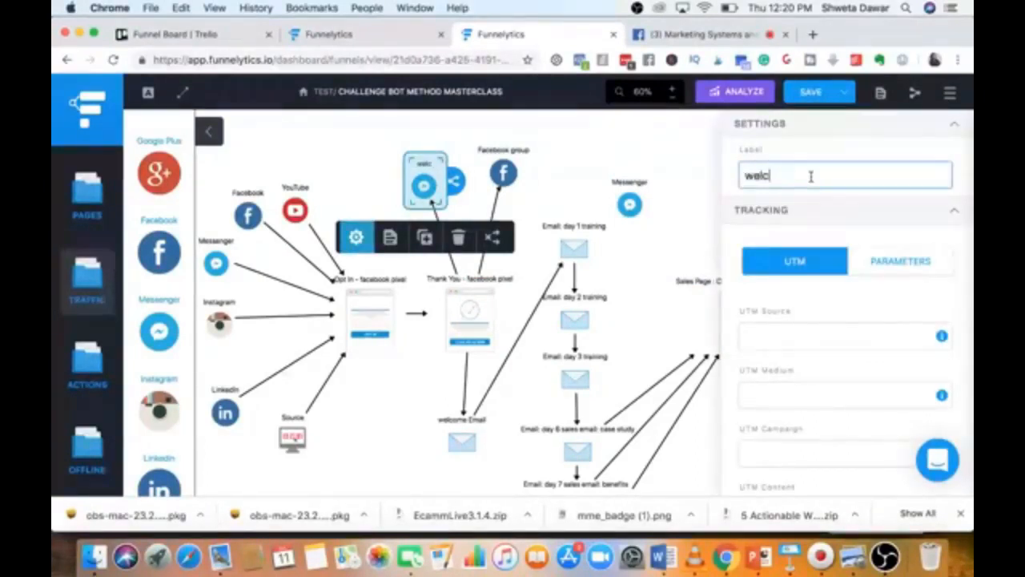
type("ome message")
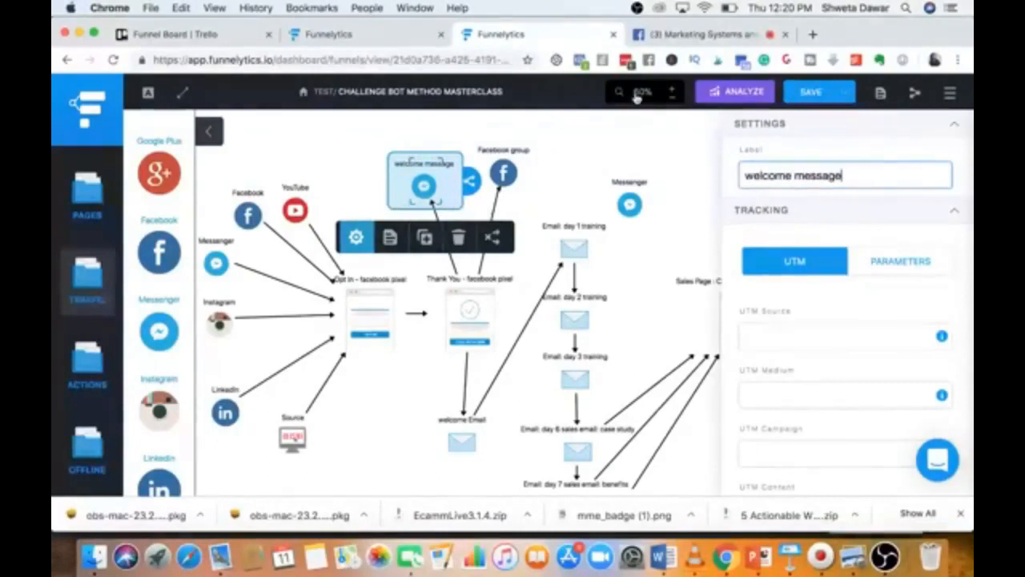
left_click(346, 137)
left_click(628, 199)
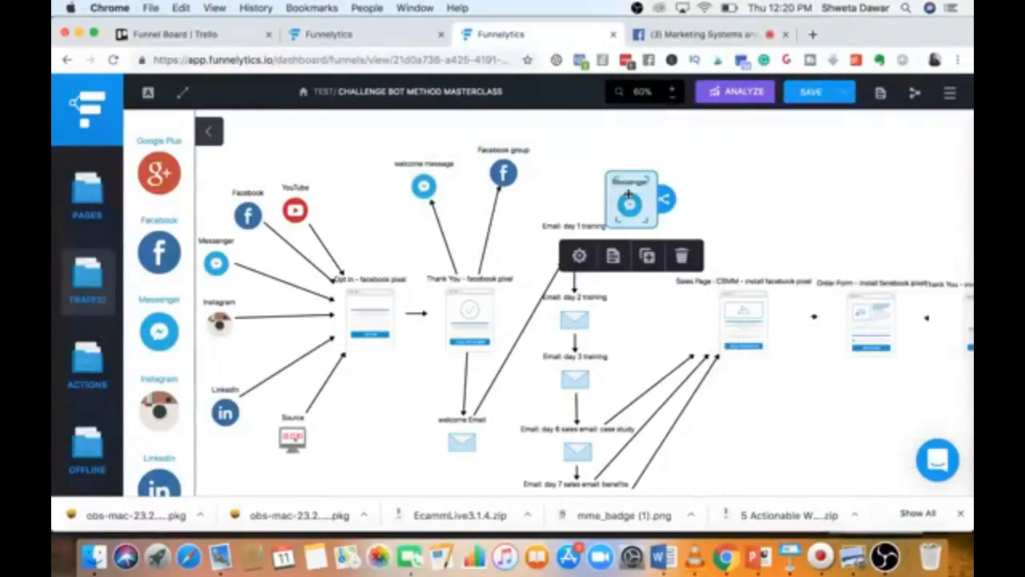
Label the new Messenger step 'day 1 training'.
left_click(580, 257)
double_click(815, 174)
type("day 1 training")
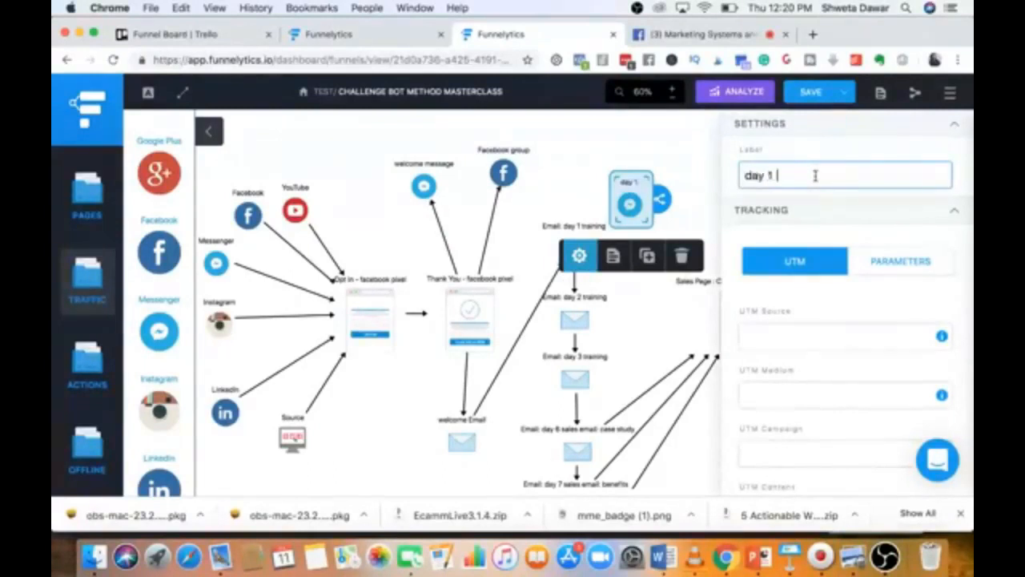
left_click(687, 147)
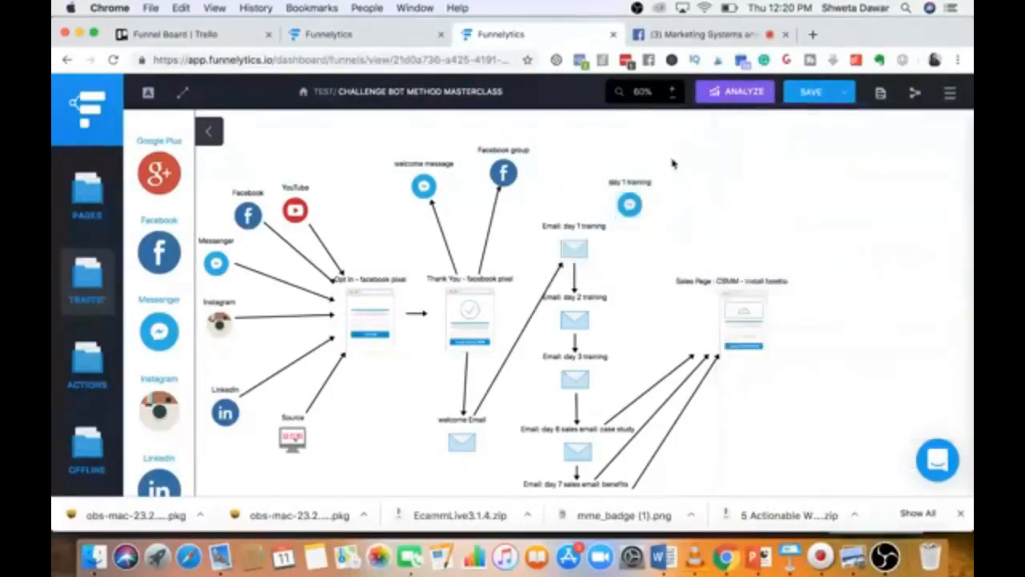
Duplicate it just below and relabel the copy 'day 1 reminder'.
left_click(630, 205)
left_click(647, 256)
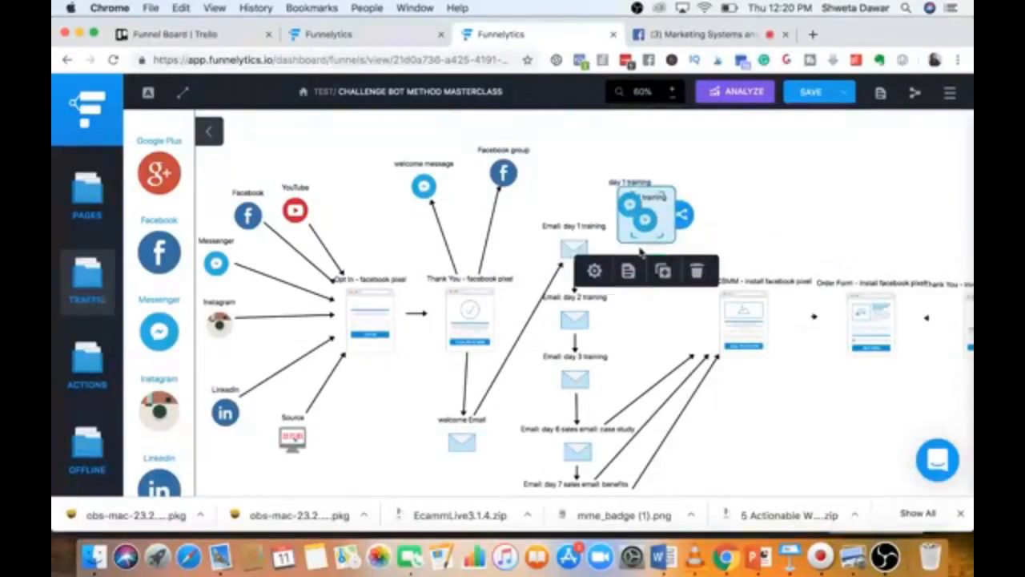
left_click_drag(655, 229, 644, 278)
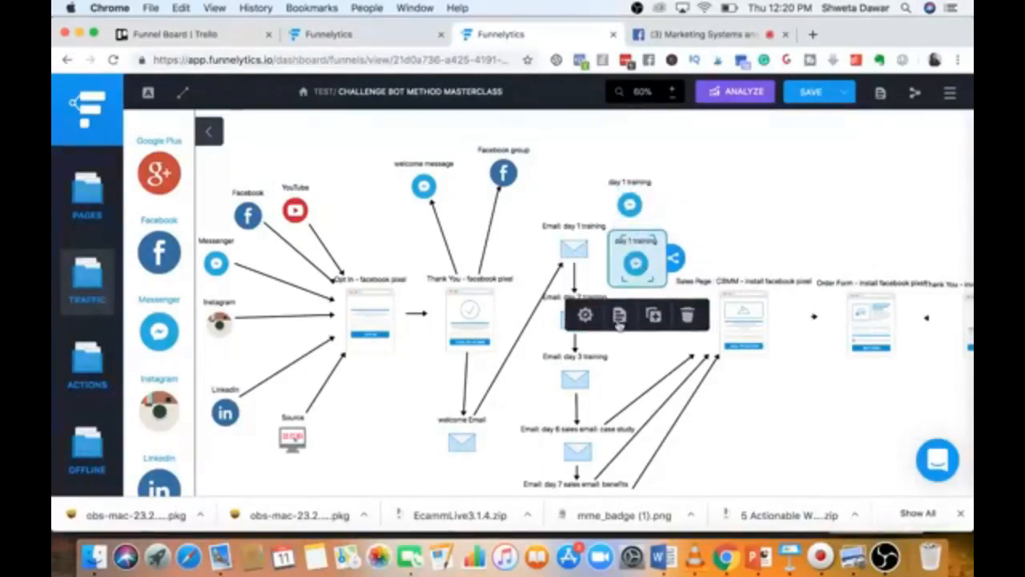
left_click(586, 315)
left_click_drag(815, 175, 779, 180)
type("re")
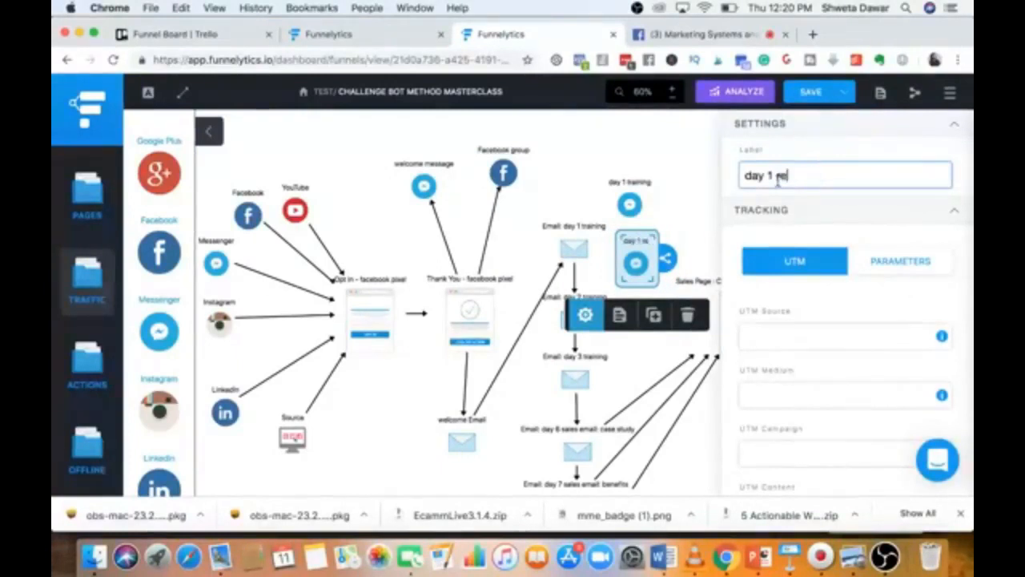
type("minder")
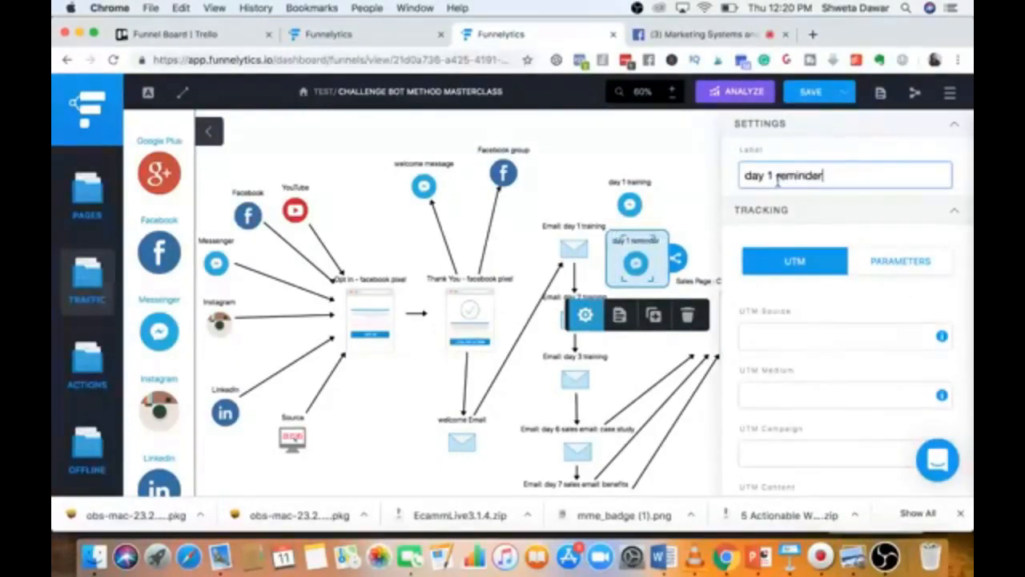
left_click(653, 173)
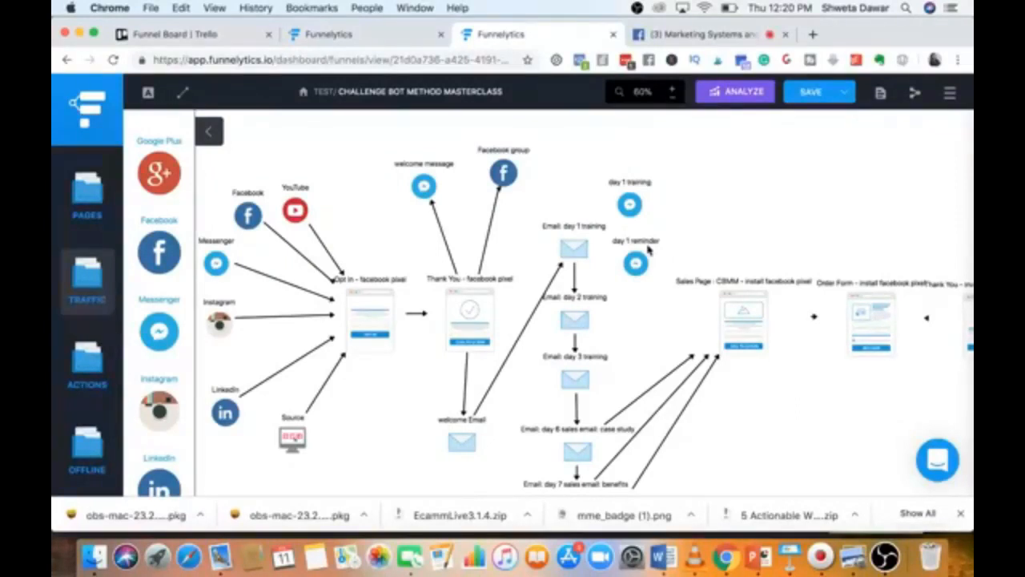
Draw arrows from welcome message to the day 1 training Messenger step, then on to day 1 reminder.
scroll(709, 266, "right", 5)
scroll(709, 266, "left", 5)
scroll(709, 264, "left", 2)
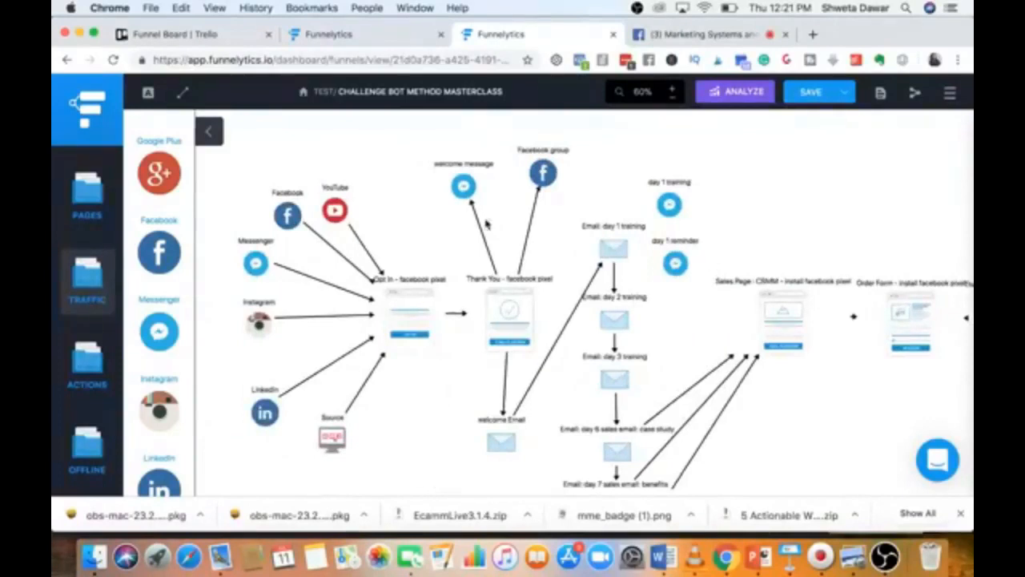
scroll(485, 224, "down", 3)
scroll(485, 225, "up", 2)
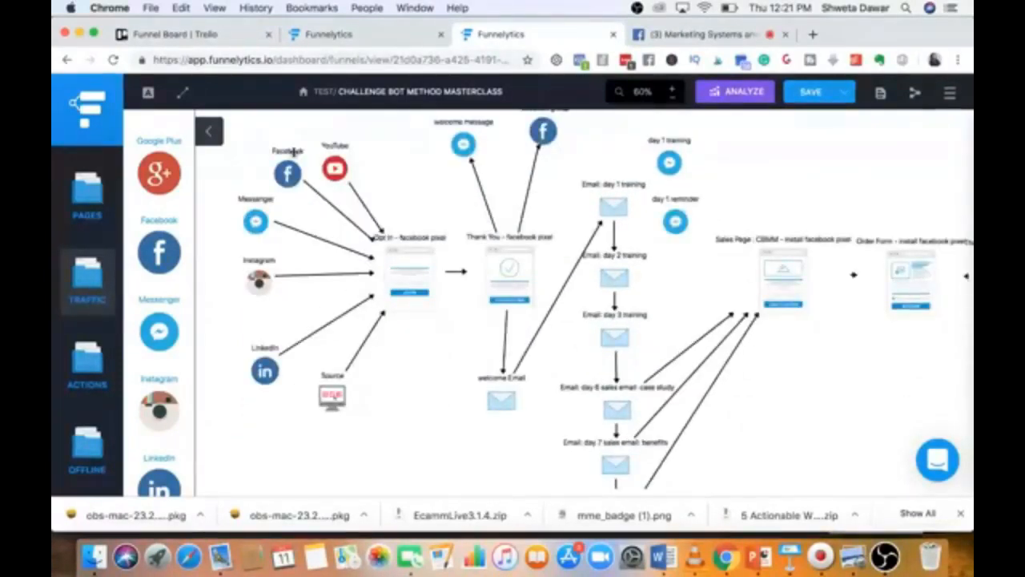
scroll(294, 152, "up", 1)
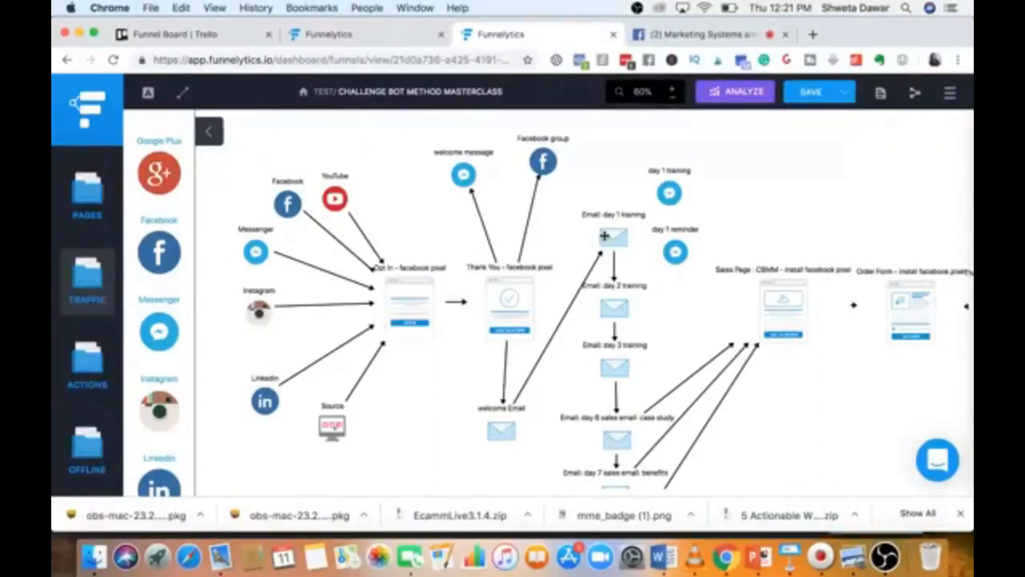
scroll(771, 303, "down", 2)
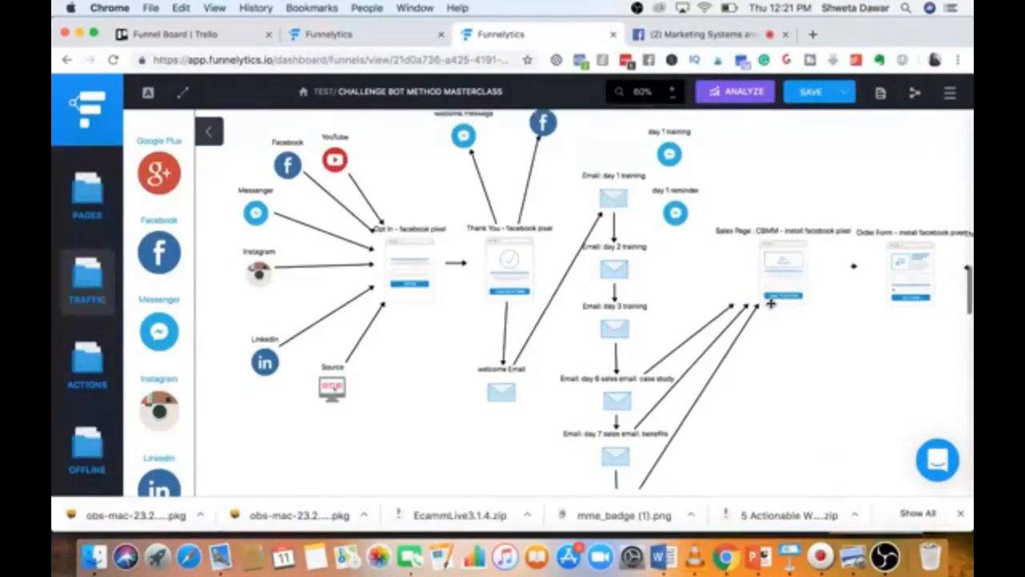
scroll(771, 303, "right", 4)
scroll(771, 303, "left", 5)
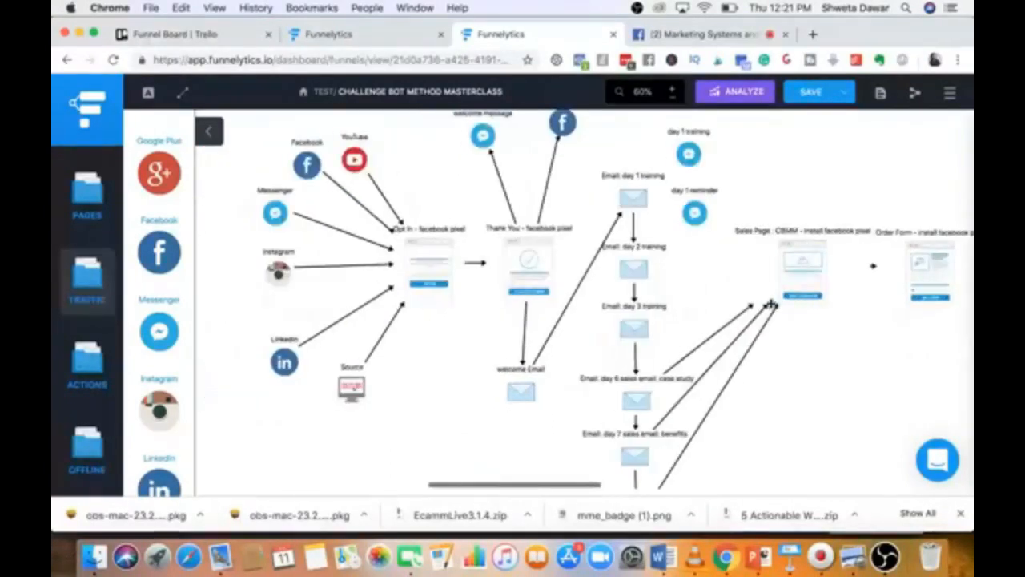
left_click(635, 193)
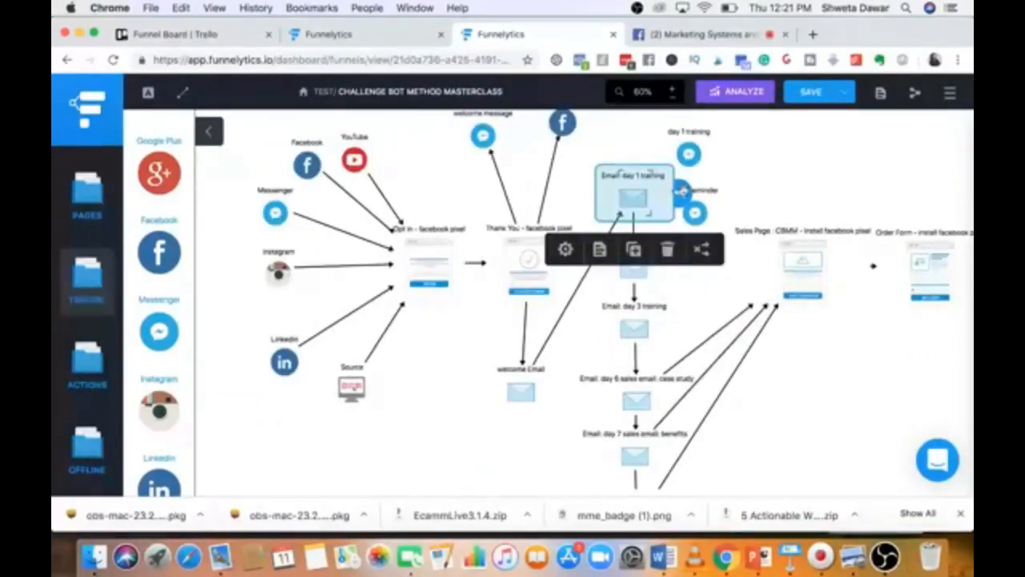
left_click(482, 136)
left_click_drag(528, 133, 687, 152)
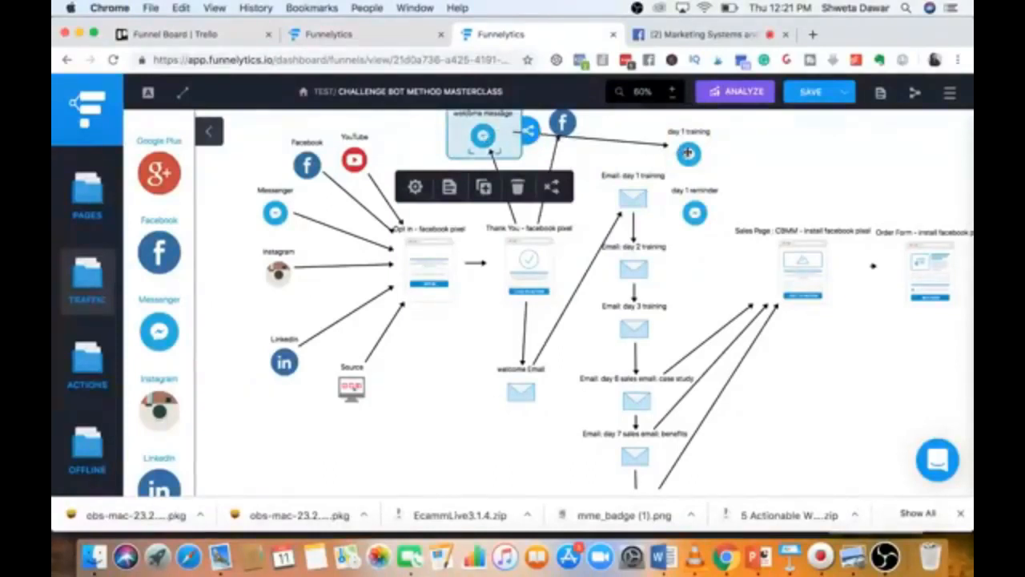
left_click(688, 152)
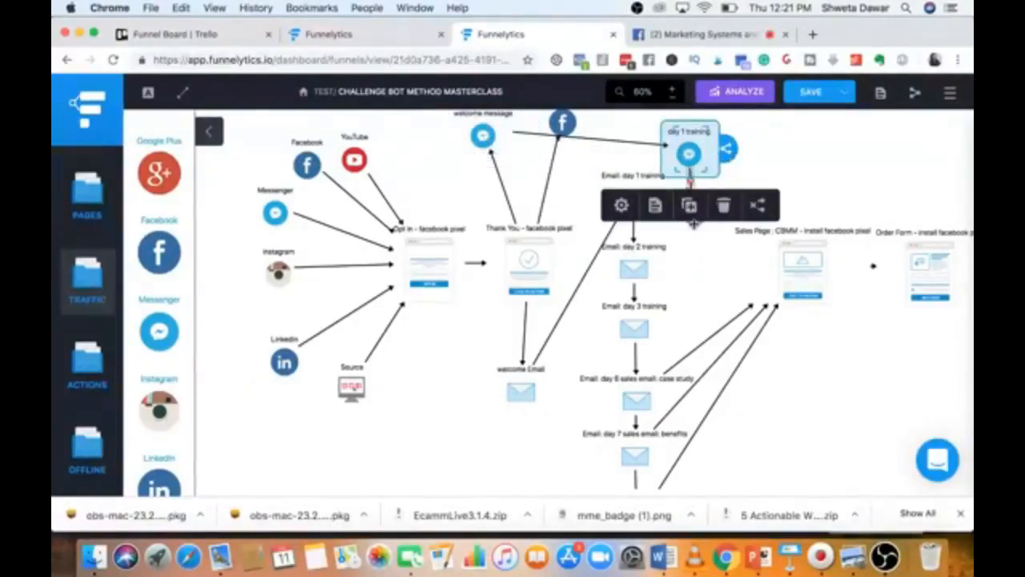
left_click(687, 276)
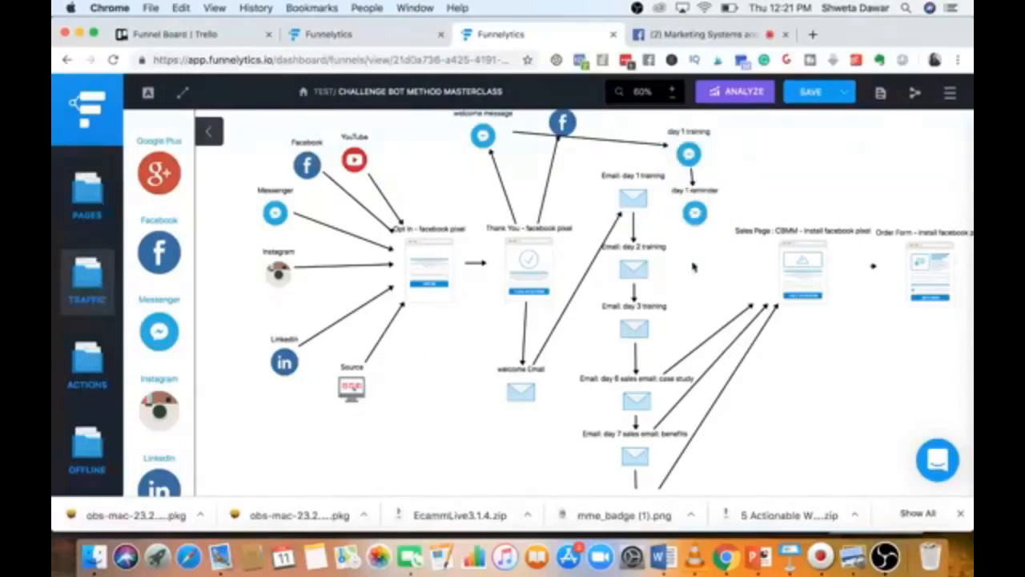
scroll(689, 298, "down", 3)
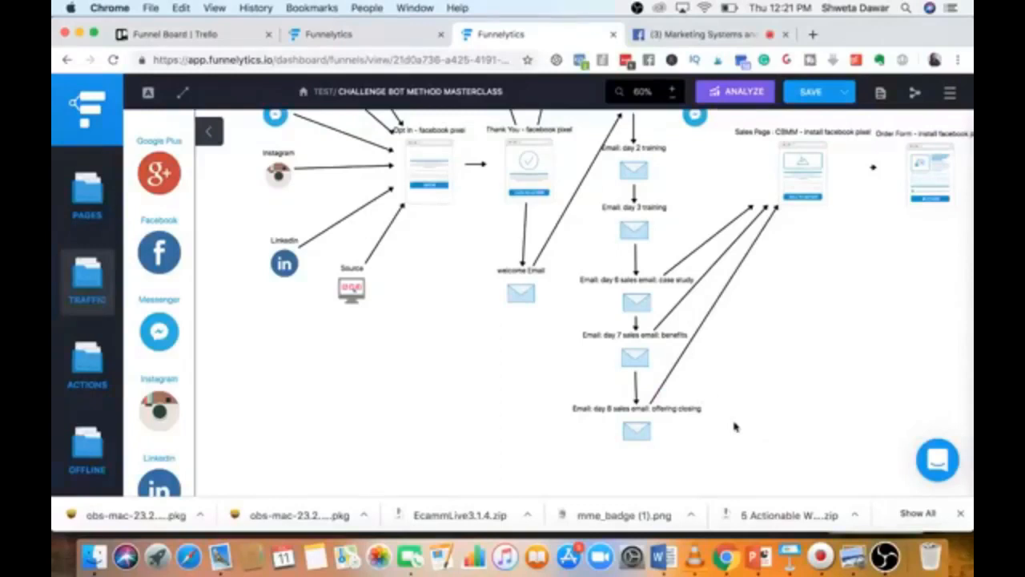
Save the Challenge bot method masterclass funnel map.
scroll(734, 427, "up", 3)
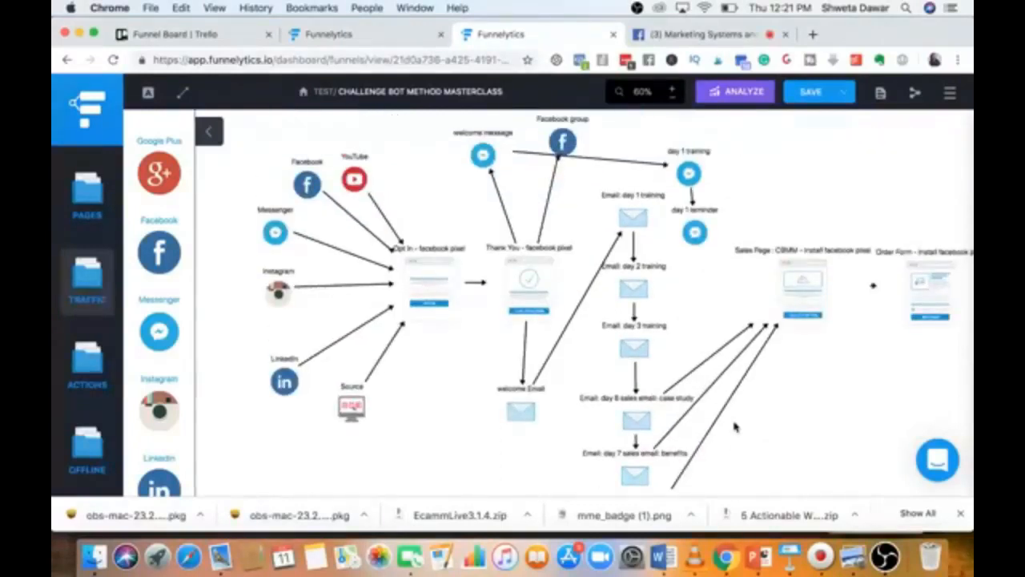
scroll(794, 407, "right", 5)
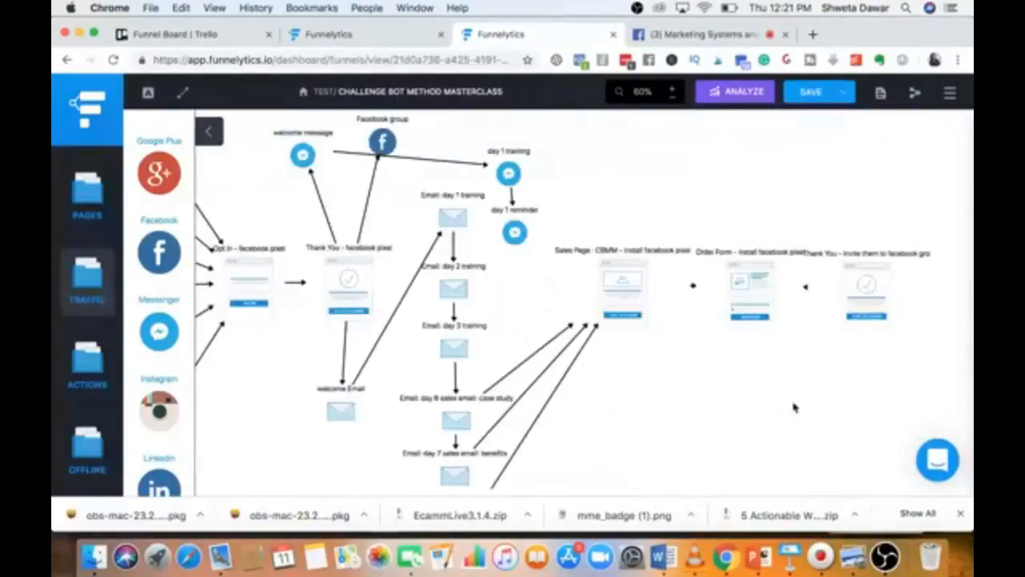
scroll(794, 407, "left", 4)
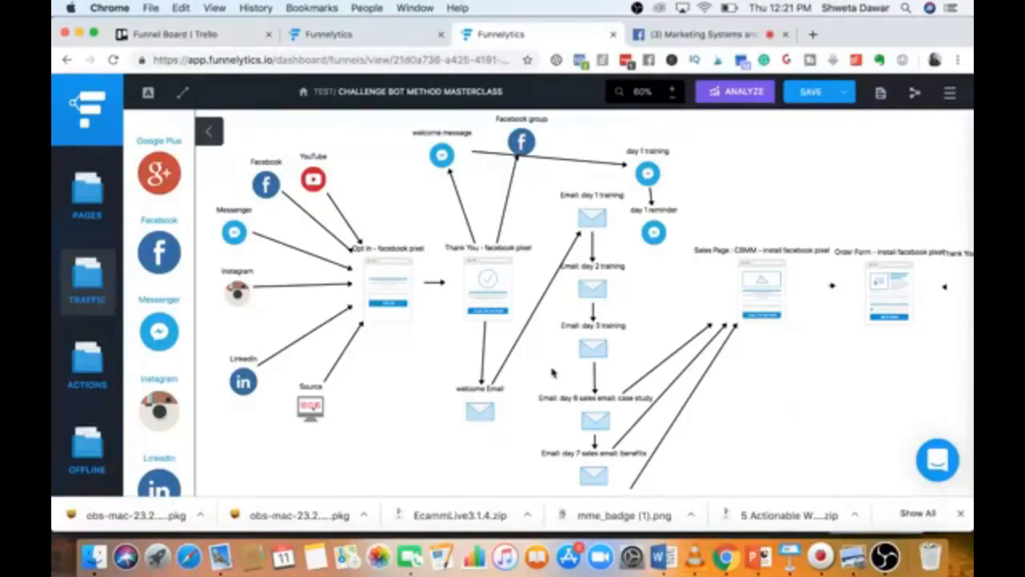
scroll(553, 372, "down", 2)
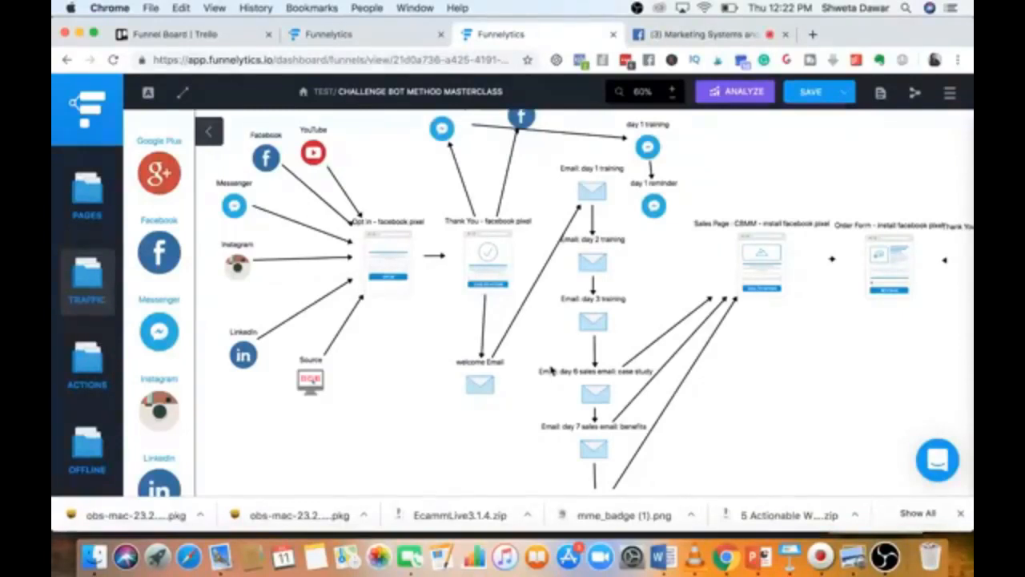
scroll(412, 387, "up", 2)
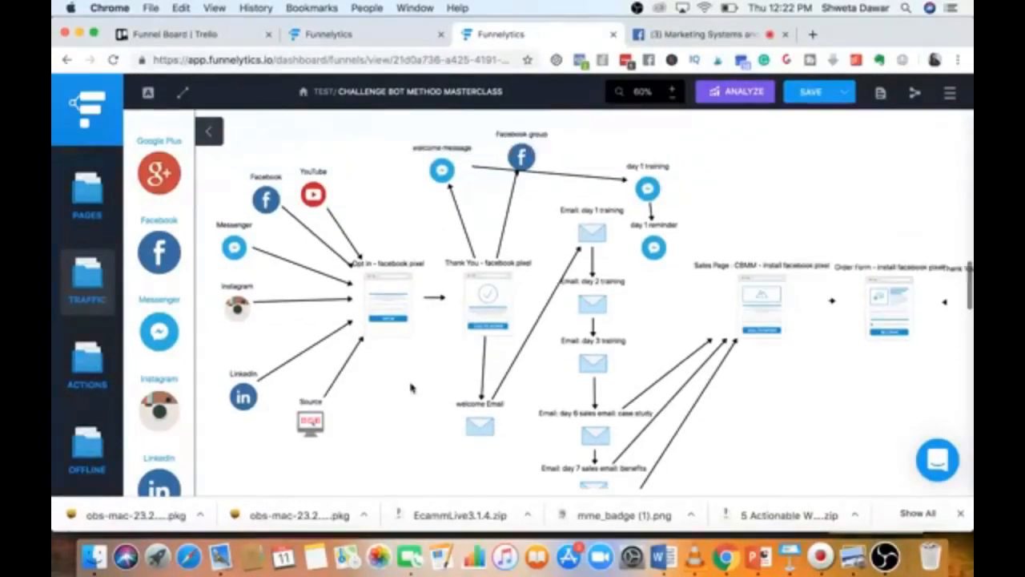
left_click(806, 101)
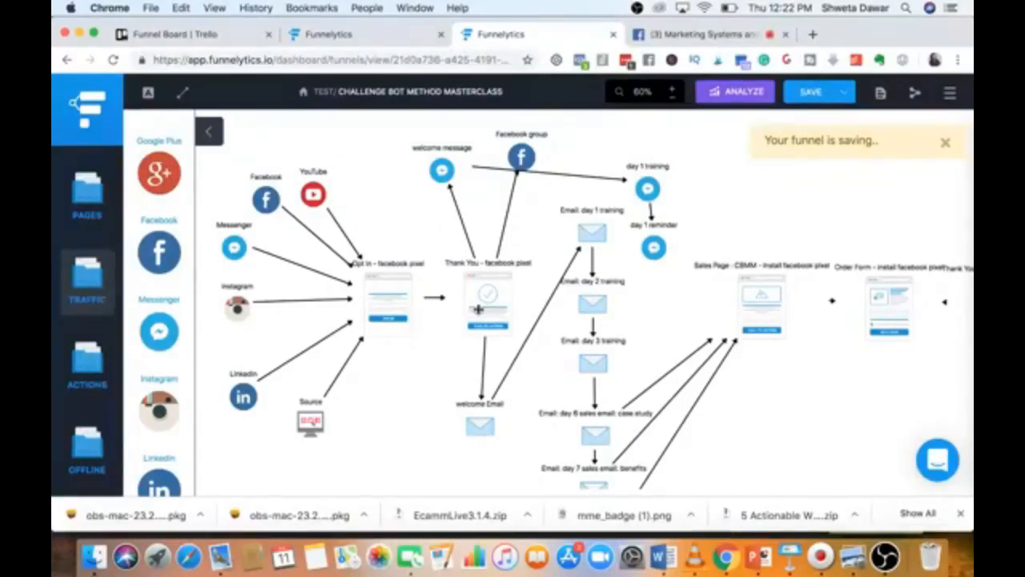
left_click(478, 308)
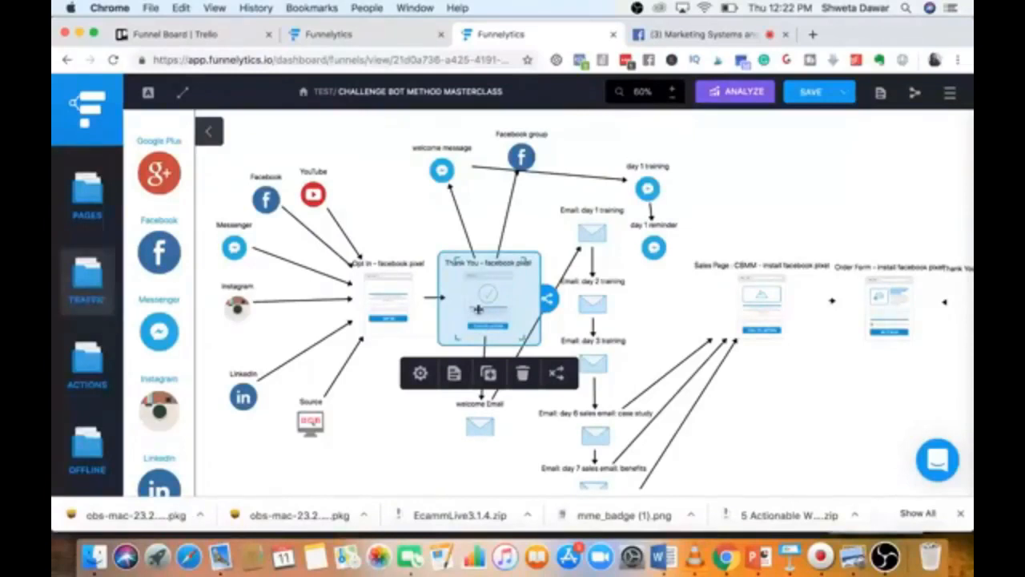
left_click(809, 94)
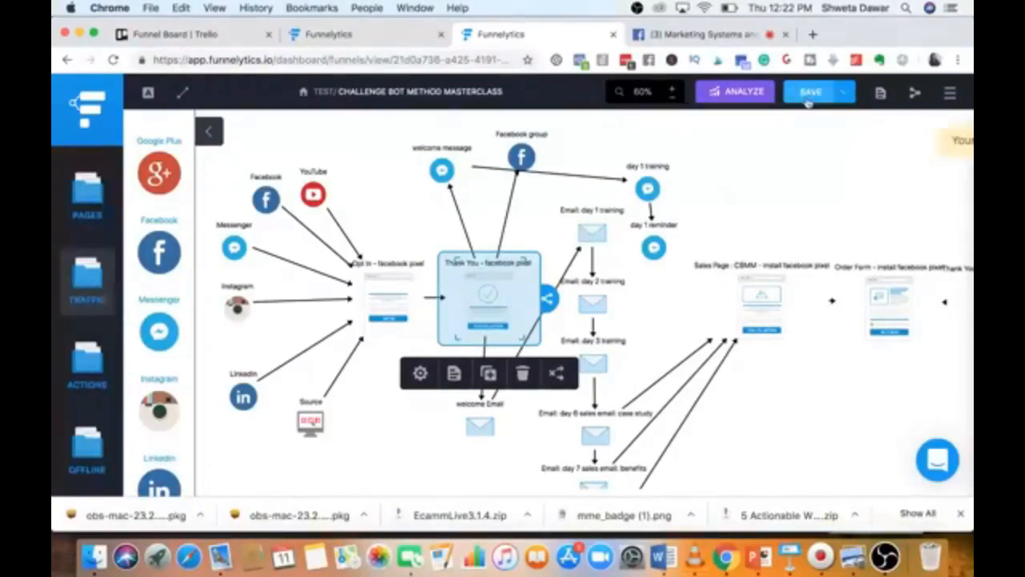
Glance at the Revelation Sequence funnel, then return to the test project's dashboard.
left_click(362, 40)
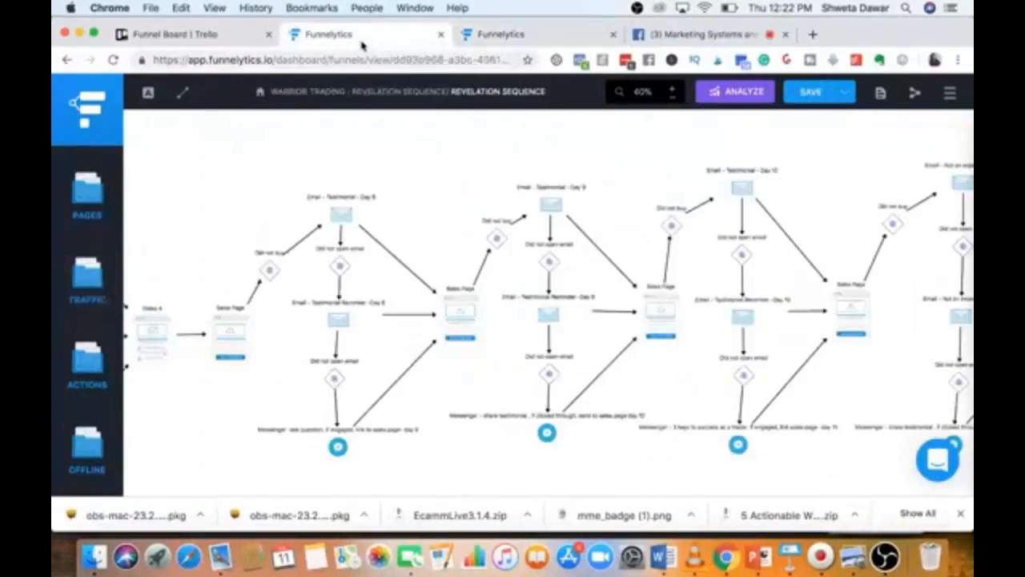
left_click(545, 39)
left_click(67, 63)
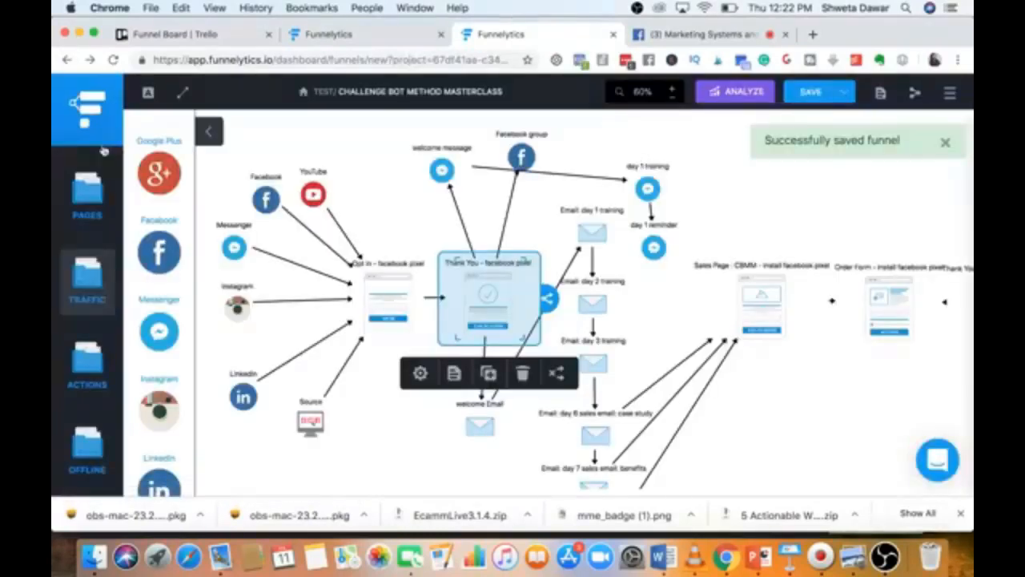
left_click(86, 125)
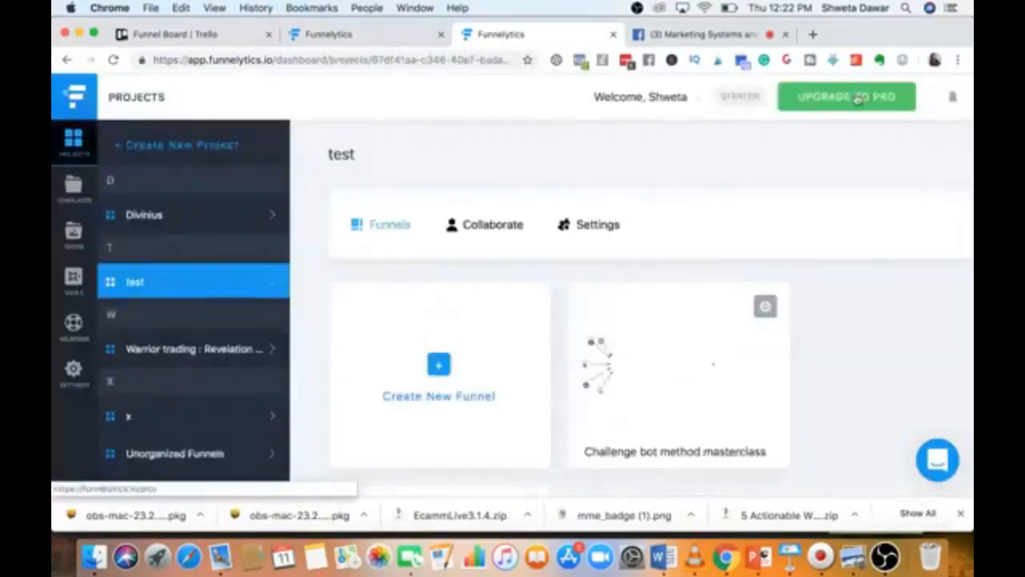
left_click(862, 97)
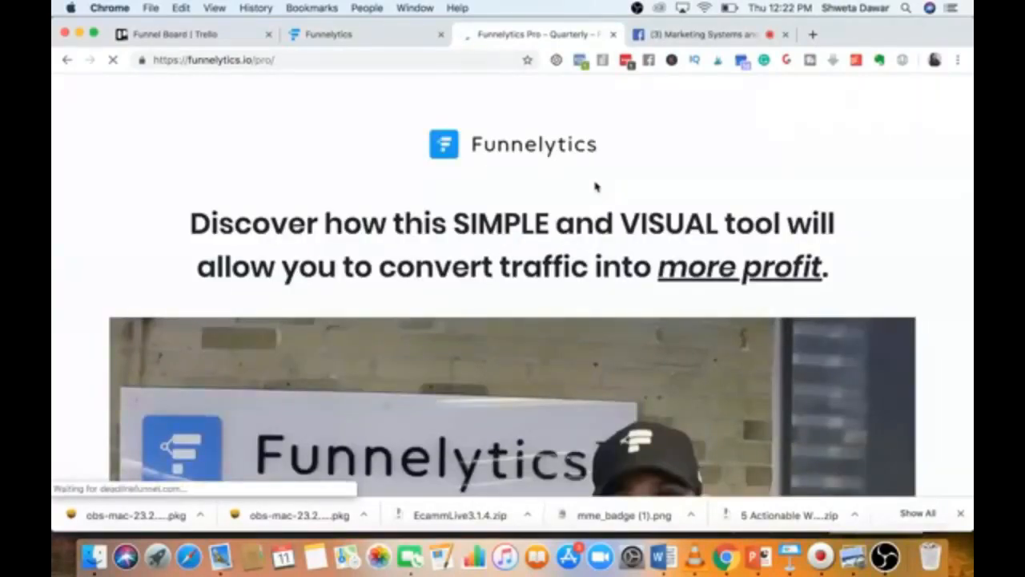
scroll(595, 185, "down", 6)
scroll(595, 186, "down", 5)
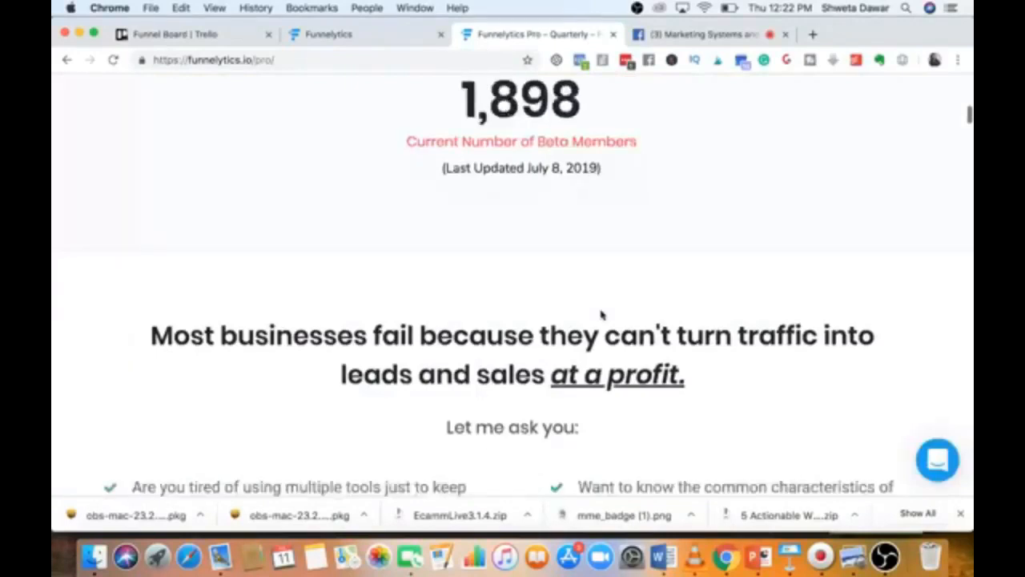
scroll(602, 314, "up", 1)
scroll(531, 230, "down", 12)
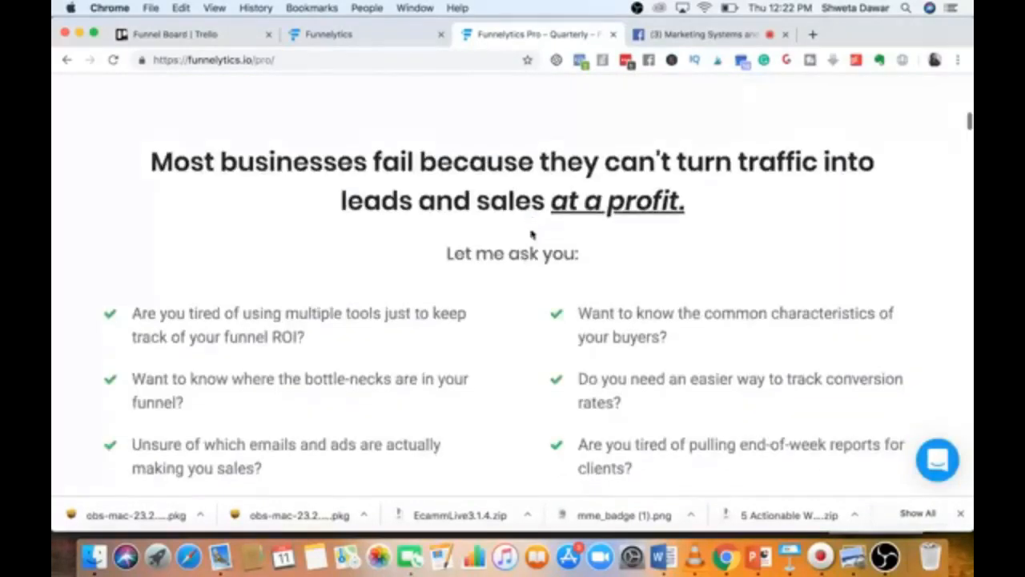
scroll(530, 230, "down", 15)
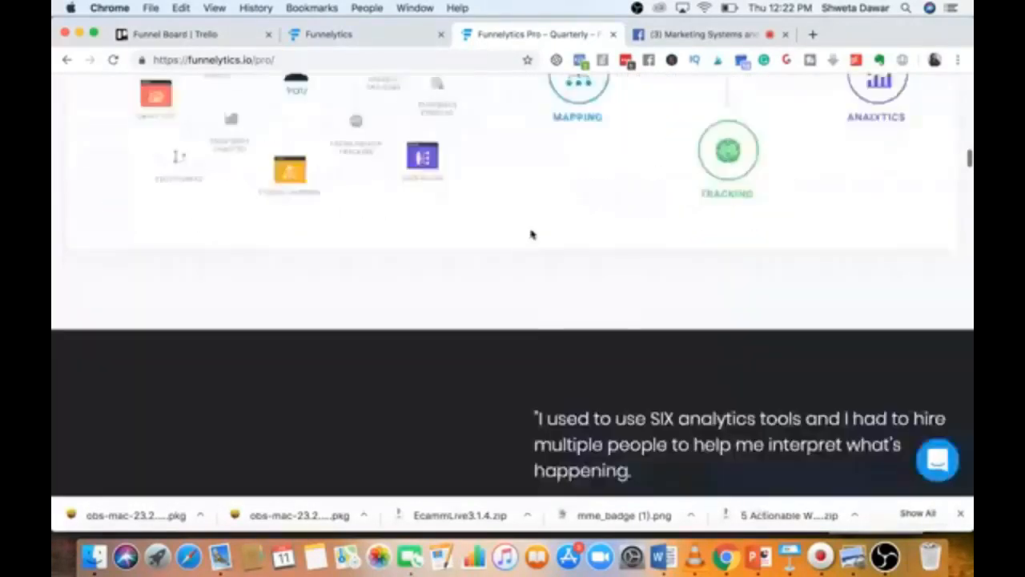
scroll(531, 229, "down", 15)
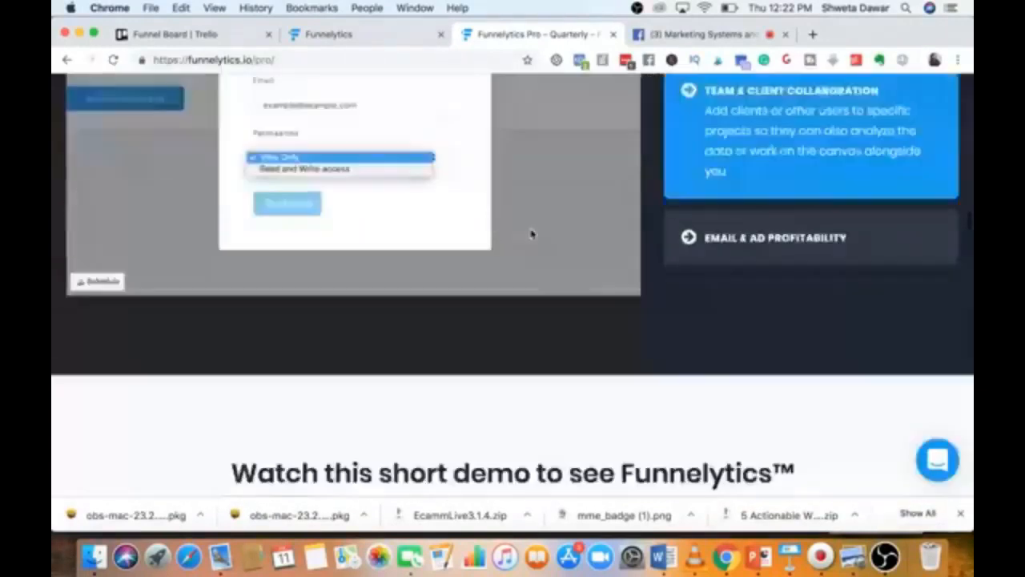
scroll(531, 233, "down", 15)
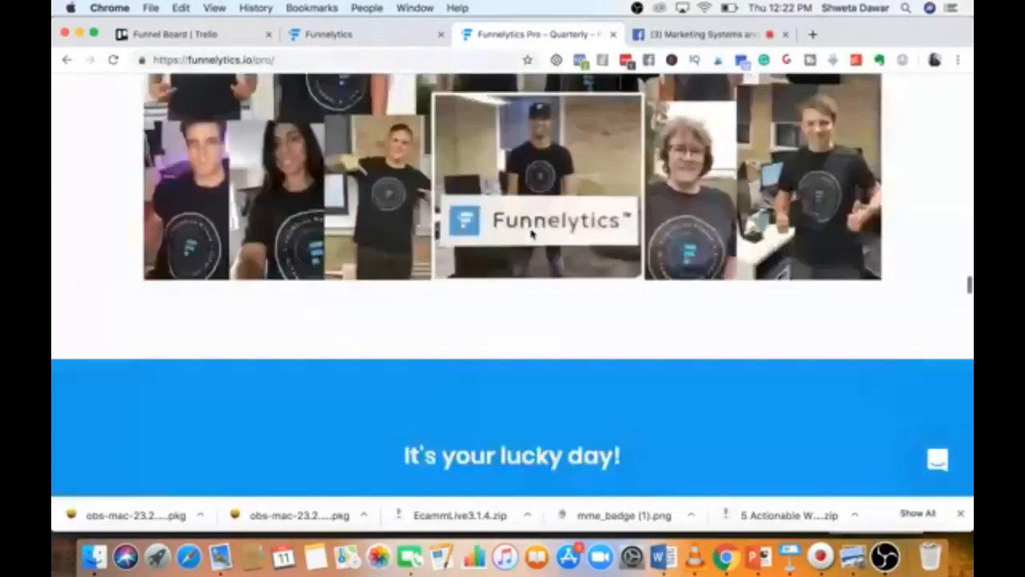
scroll(531, 234, "up", 2)
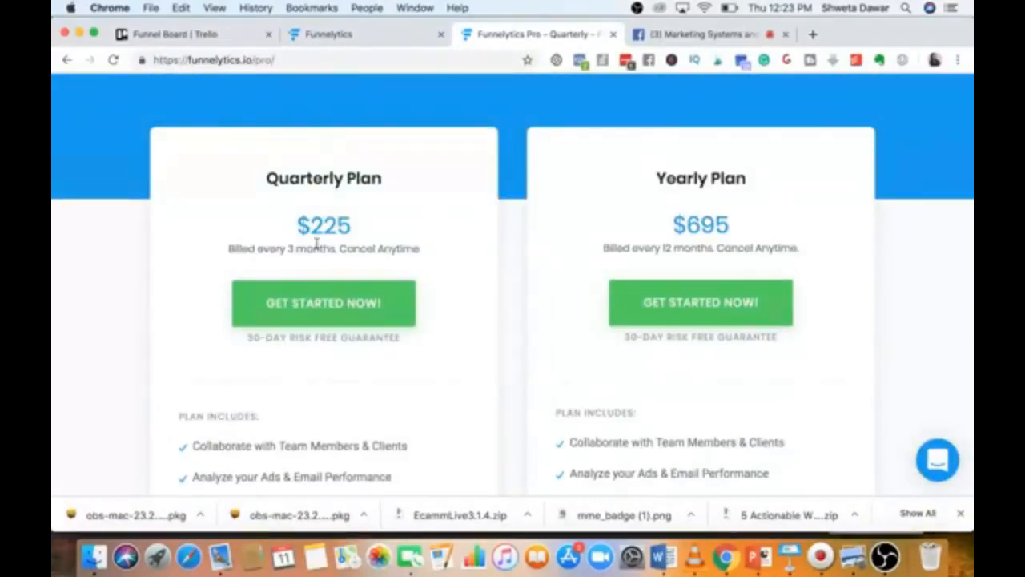
scroll(316, 241, "down", 7)
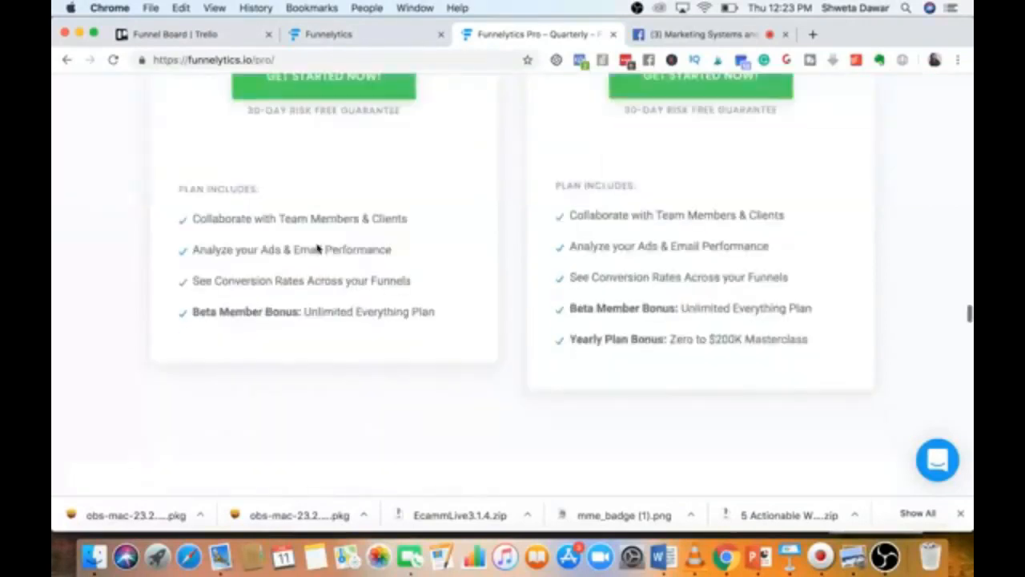
left_click_drag(203, 250, 285, 250)
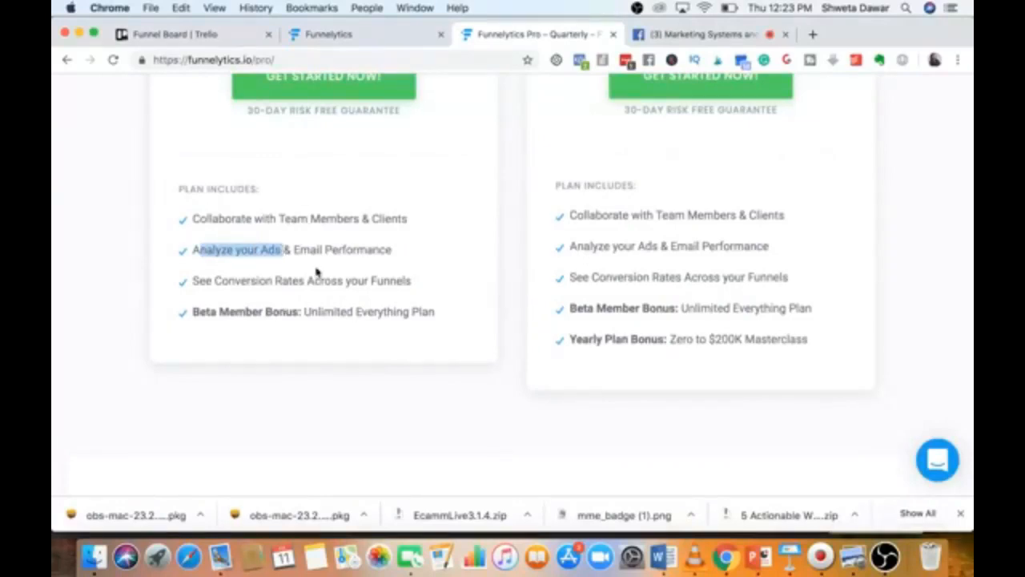
left_click(371, 35)
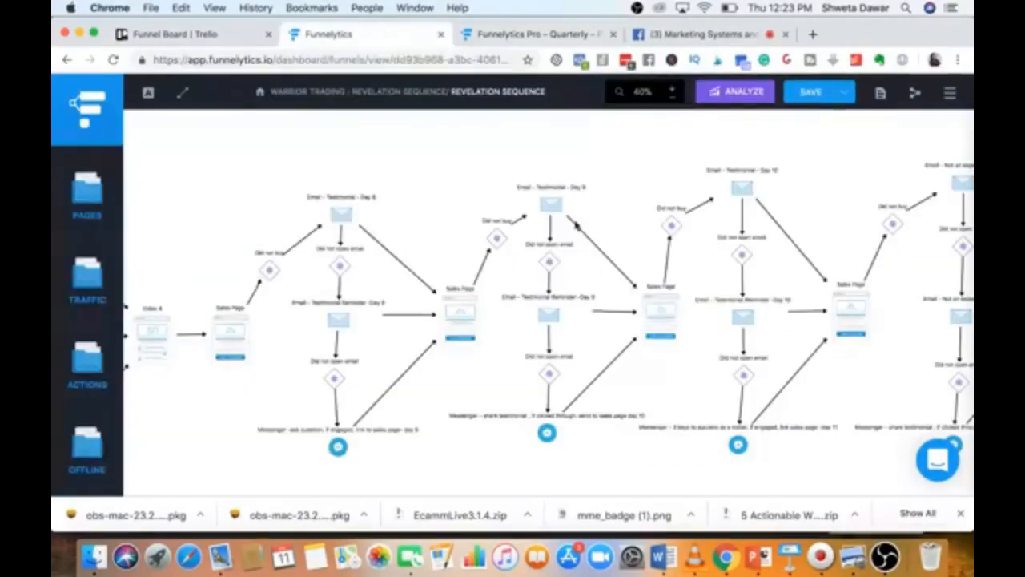
left_click(498, 37)
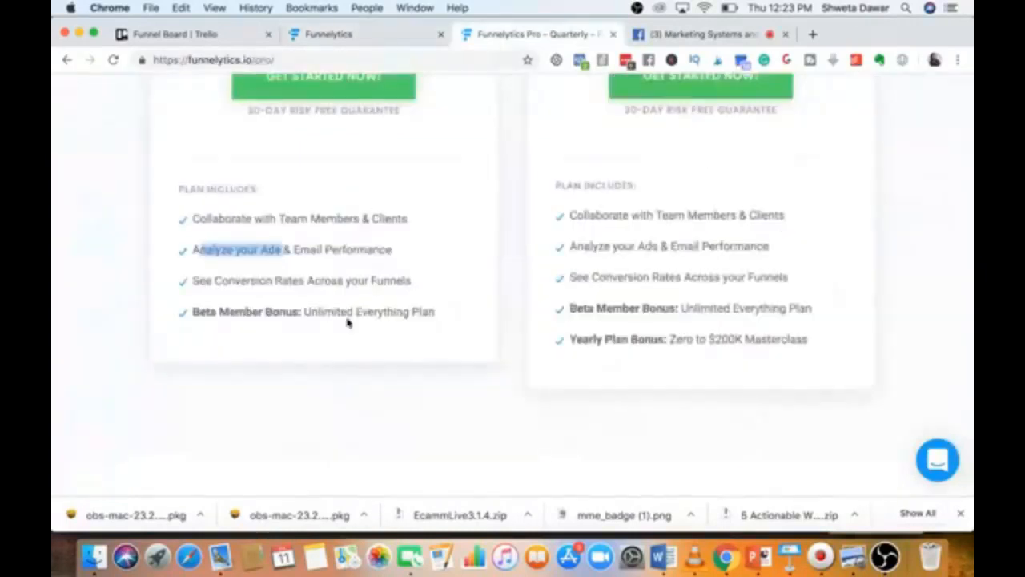
scroll(299, 256, "down", 4)
scroll(299, 258, "up", 4)
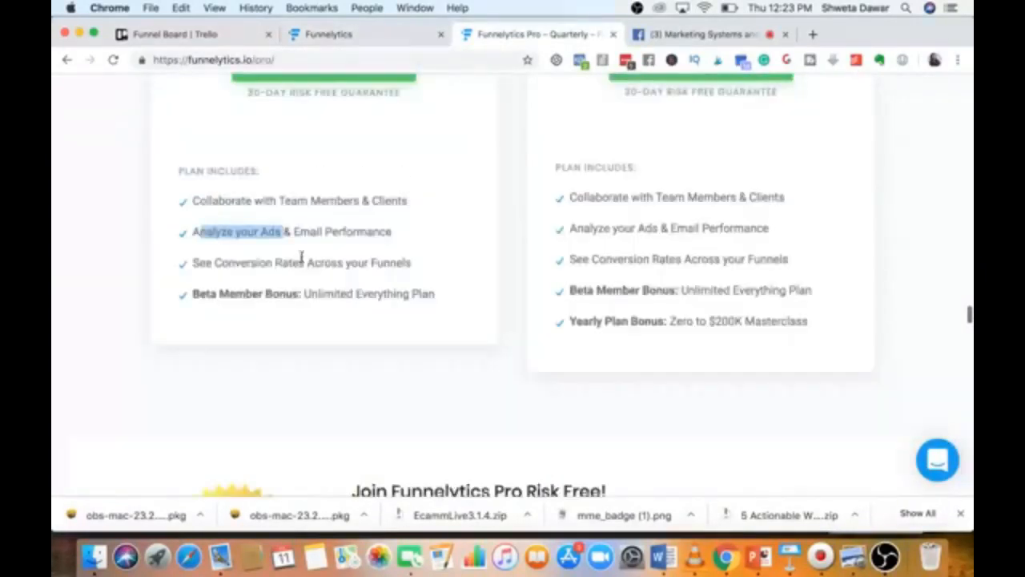
left_click(67, 61)
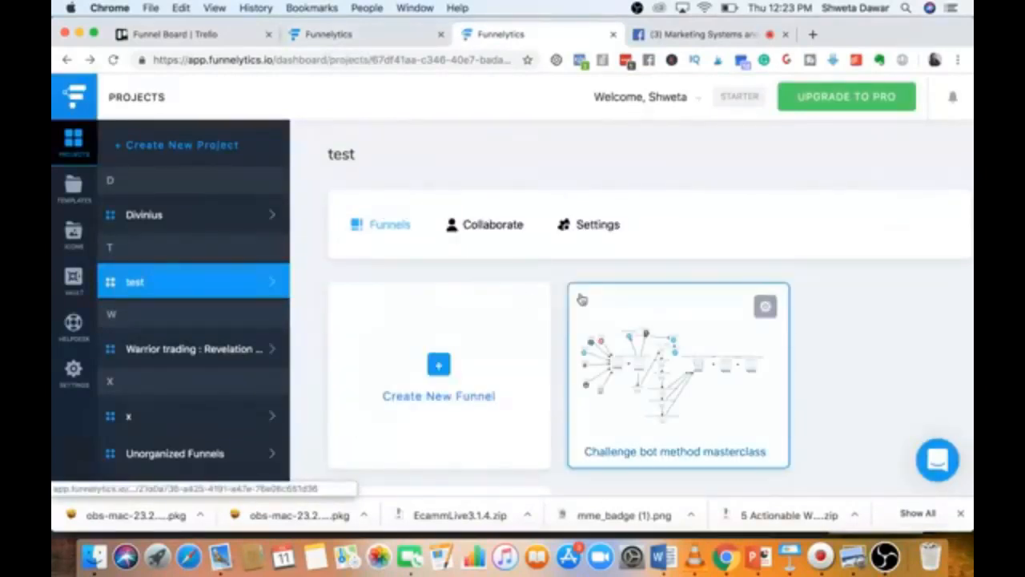
Open the Challenge Bot Method Masterclass funnel and zoom its diagram to 60%.
scroll(513, 304, "down", 3)
left_click(442, 315)
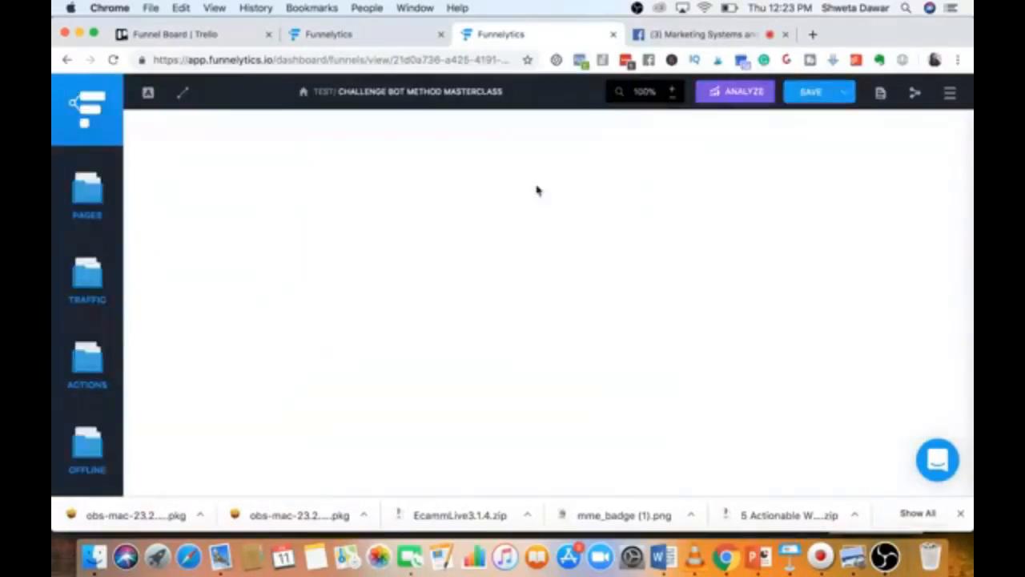
left_click(674, 89)
left_click(673, 90)
left_click(673, 90)
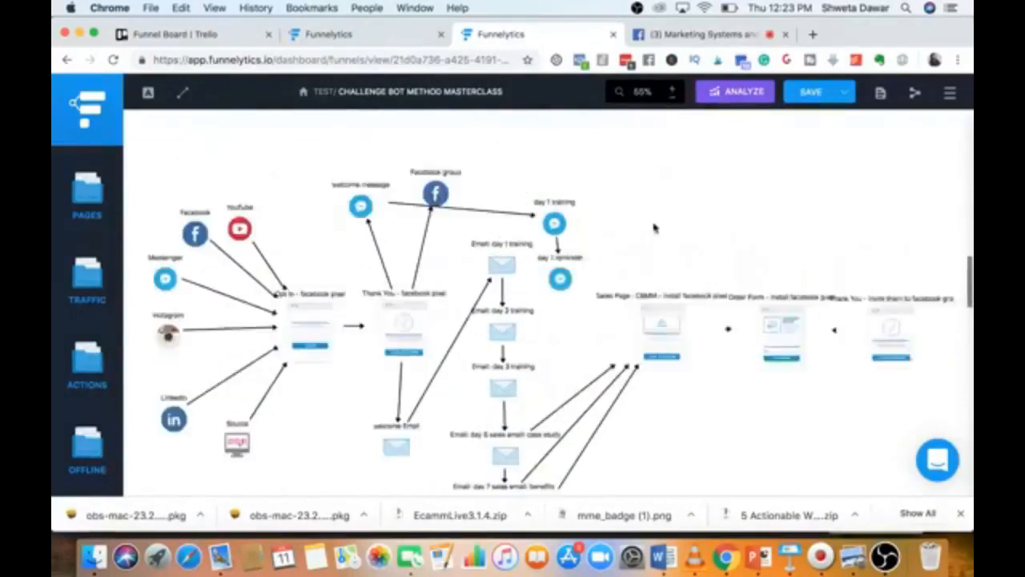
Close the Revelation Sequence funnel tab, leaving without saving.
left_click(192, 34)
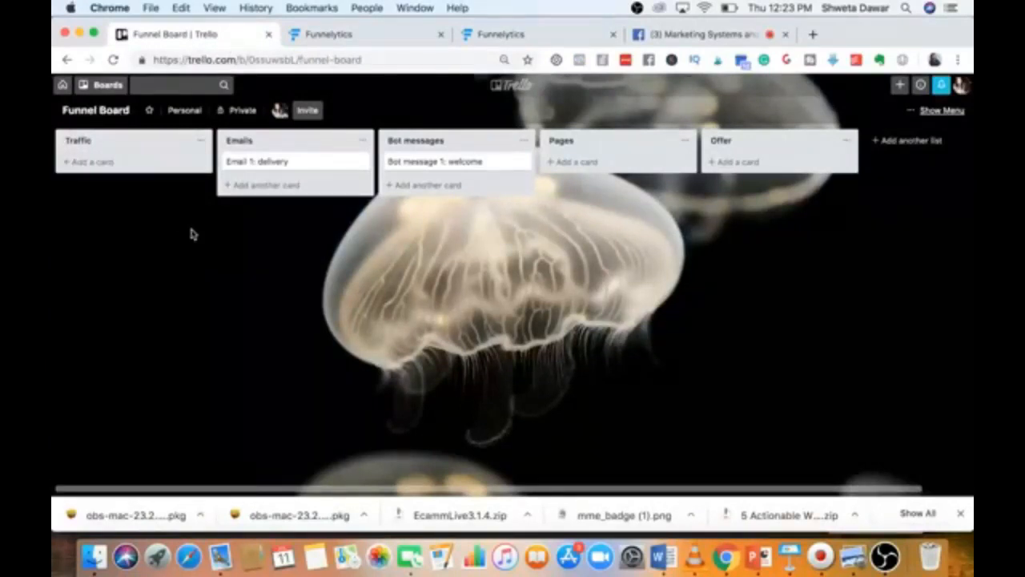
left_click(354, 32)
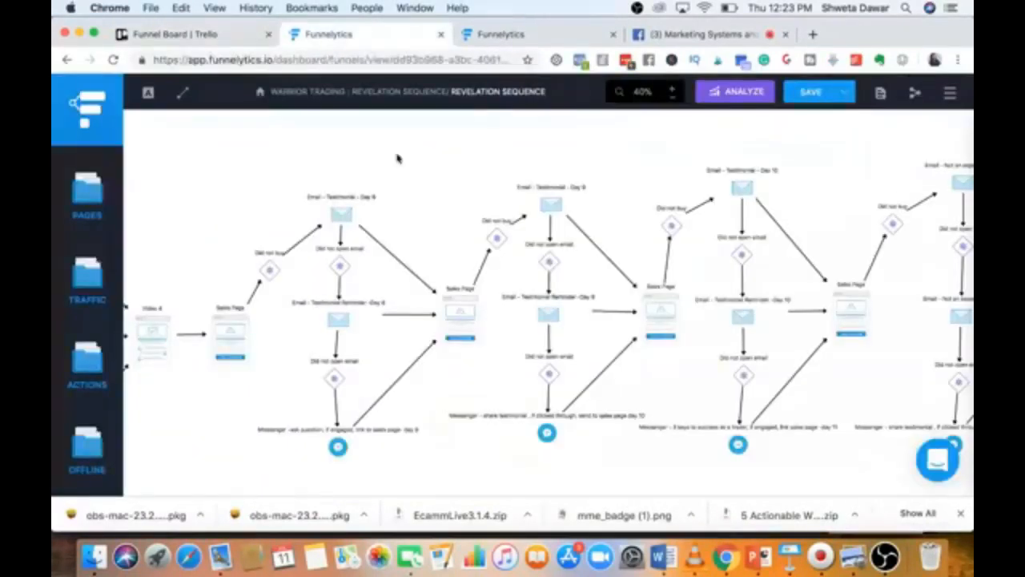
left_click(440, 34)
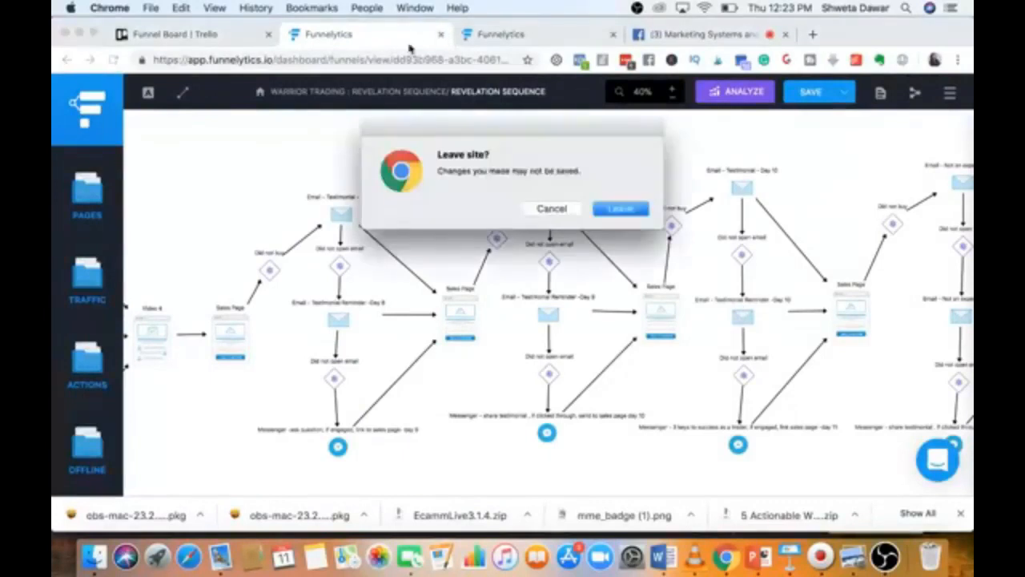
left_click(619, 211)
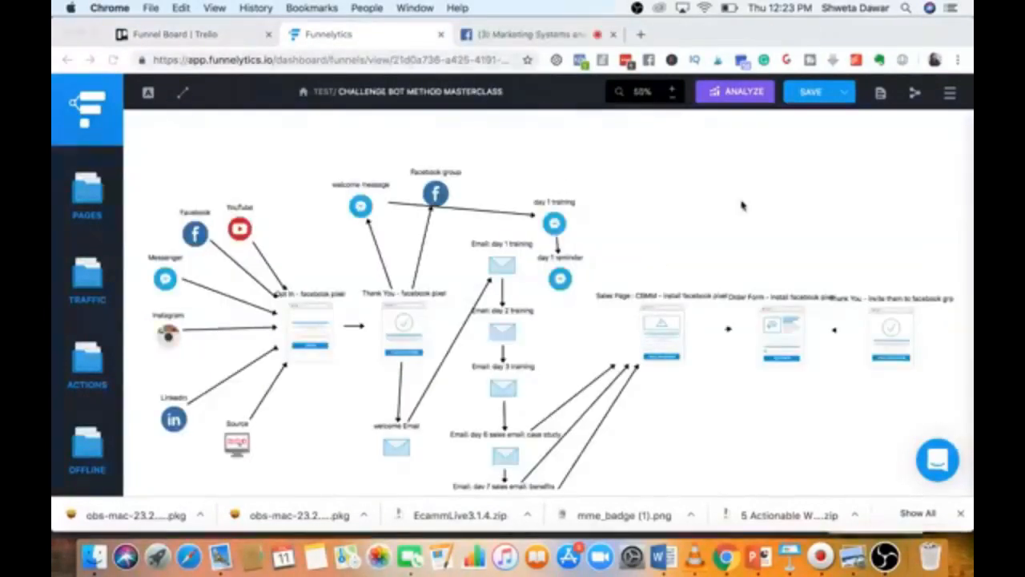
Compare the masterclass funnel map against the Trello funnel board, ending on the Trello board.
left_click(218, 35)
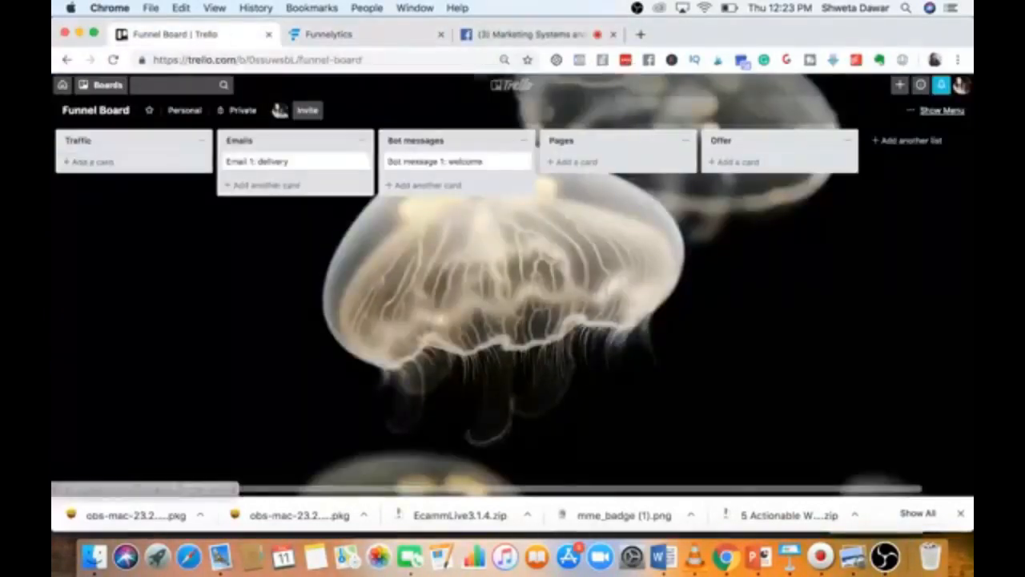
left_click(328, 34)
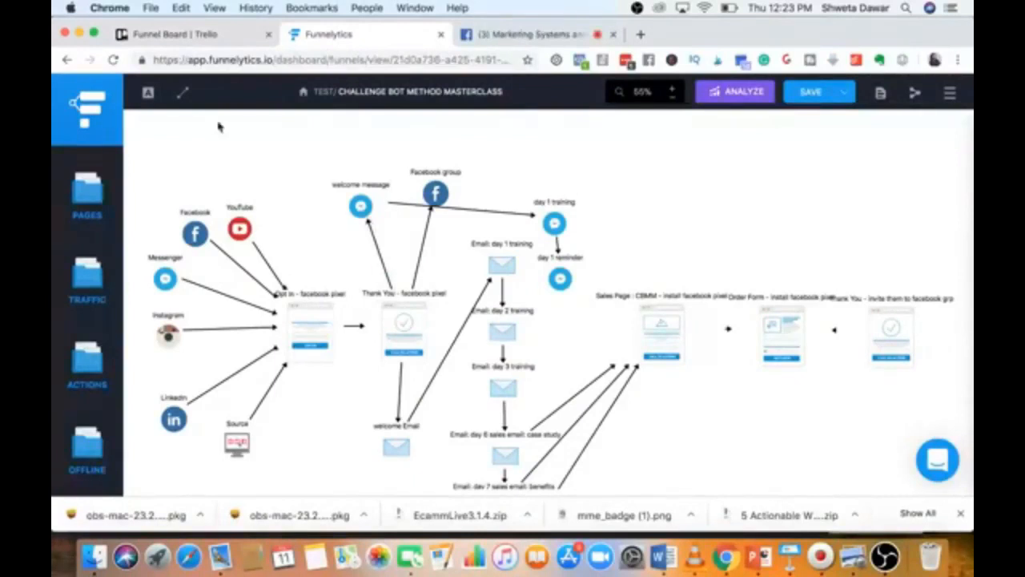
left_click(232, 38)
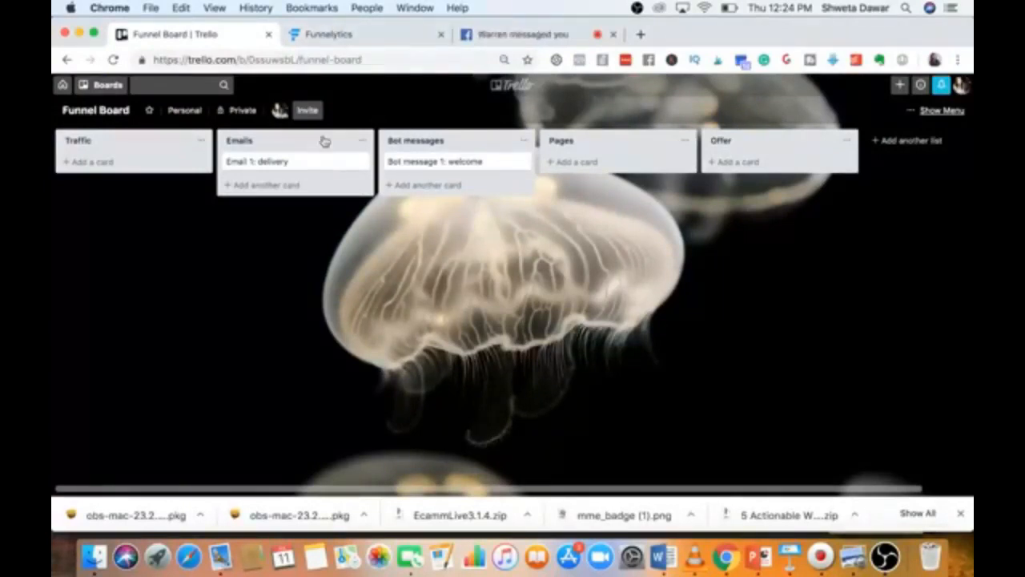
left_click(350, 42)
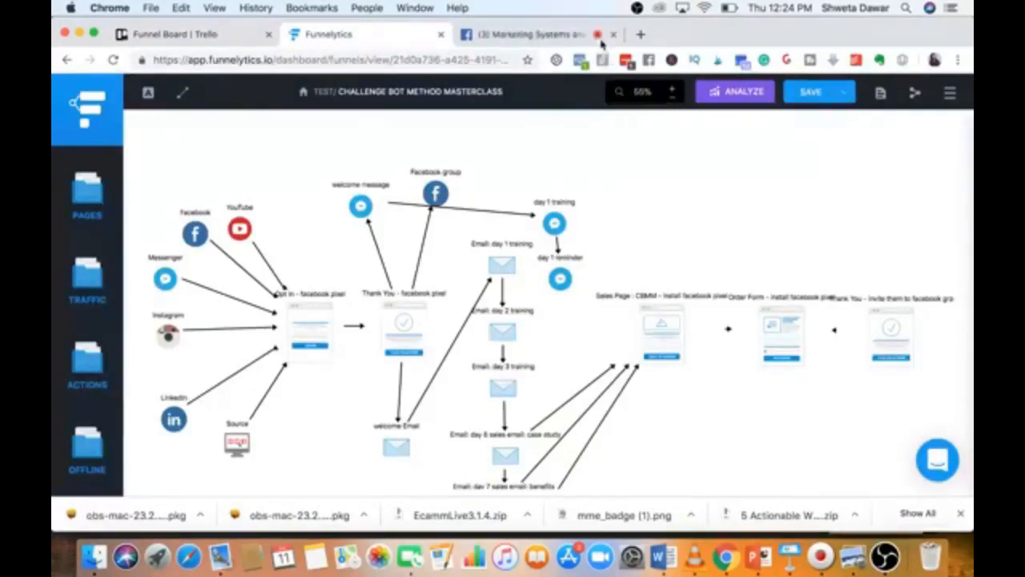
scroll(605, 146, "down", 3)
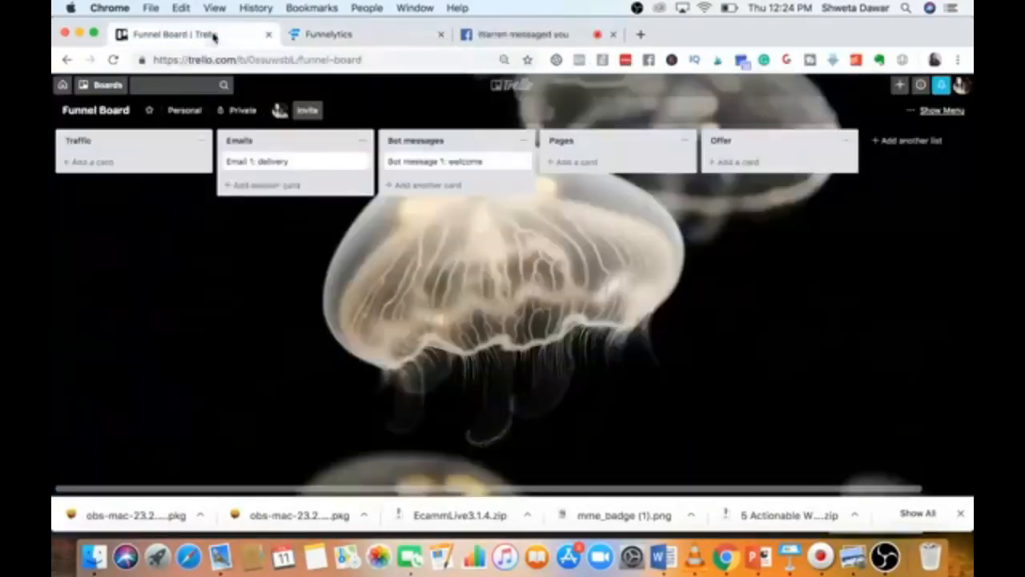
left_click(209, 34)
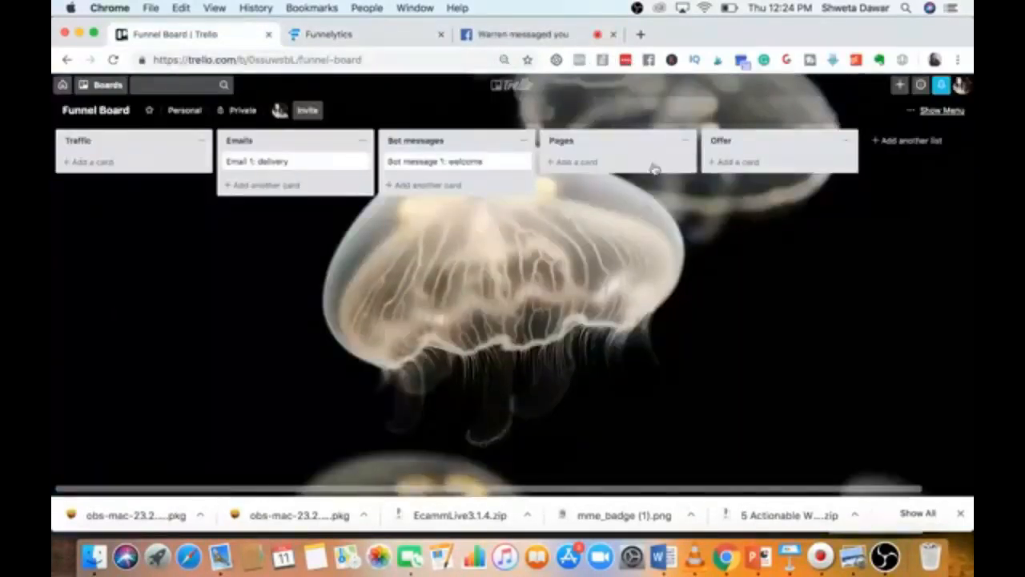
Add Pages cards: SAles page, order form, thank you, landing page, free training thank you.
left_click(571, 163)
type("SAles")
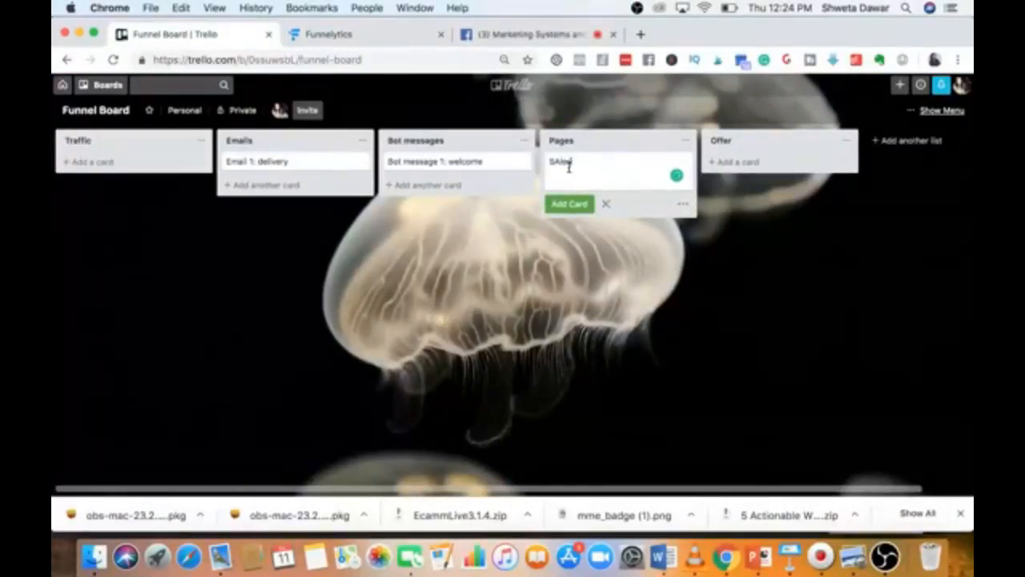
type(" page")
key("Return")
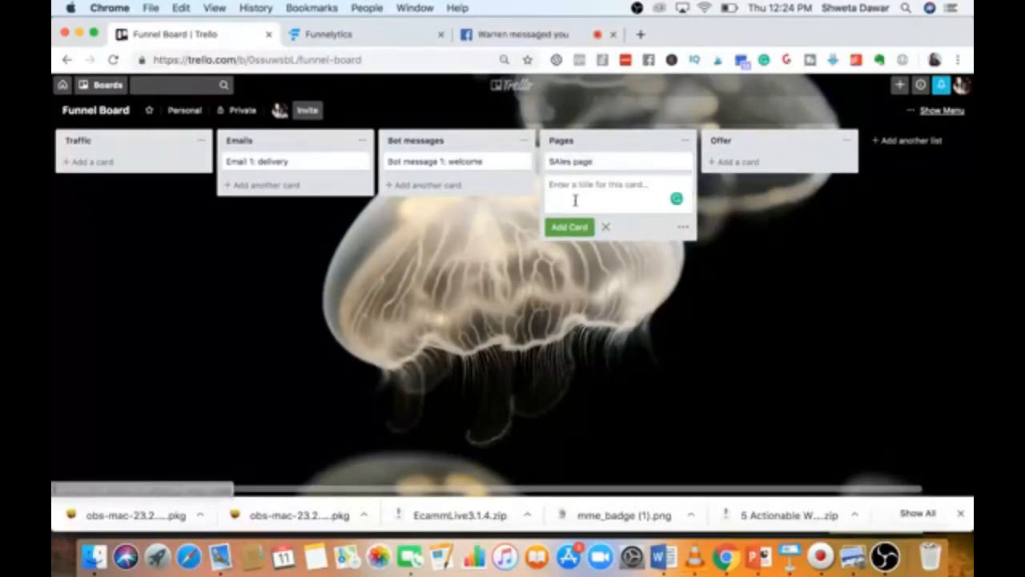
type("ond")
type("er")
type(" form")
key("Return")
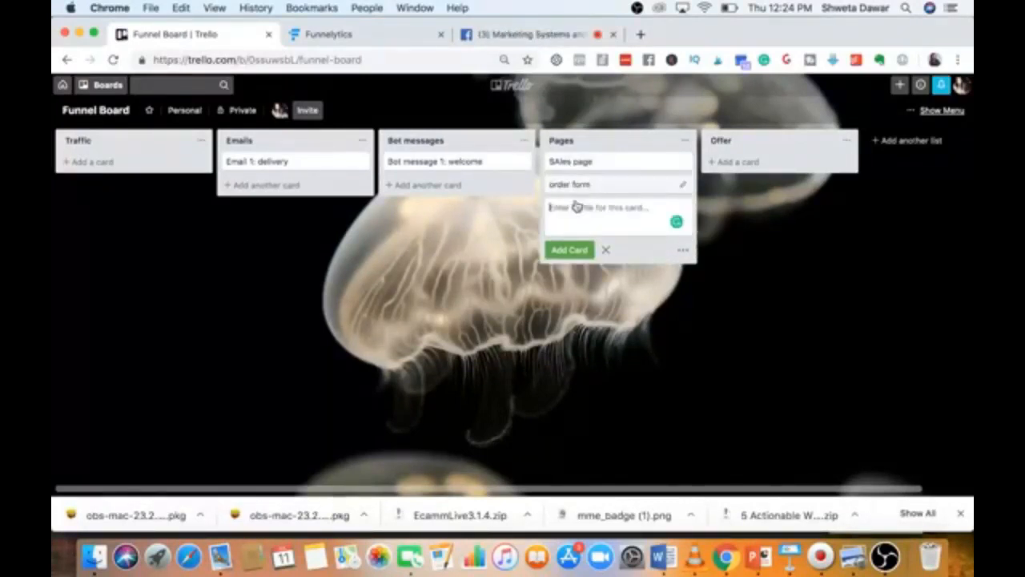
type("thank")
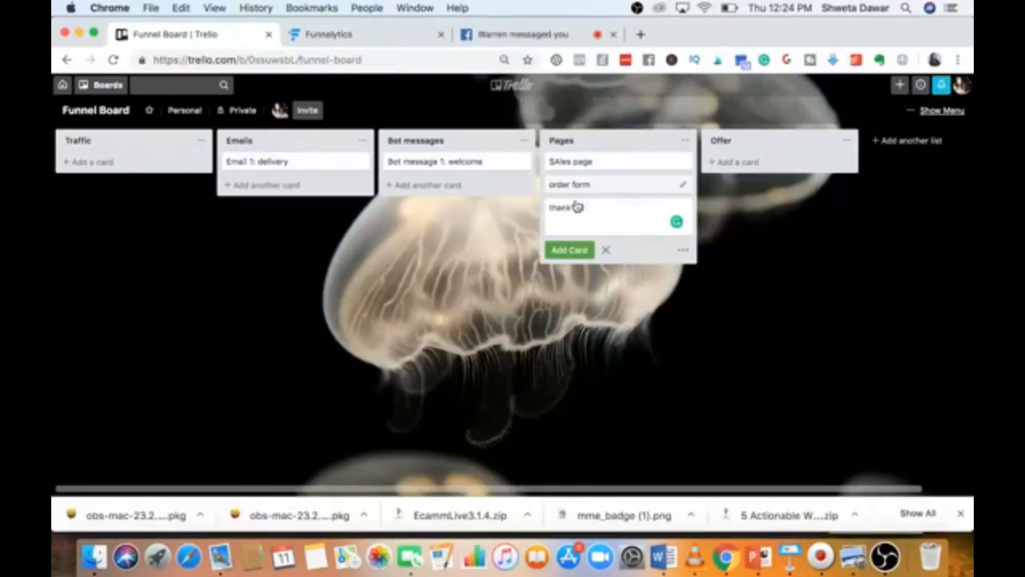
type(" you")
key("Return")
type("la")
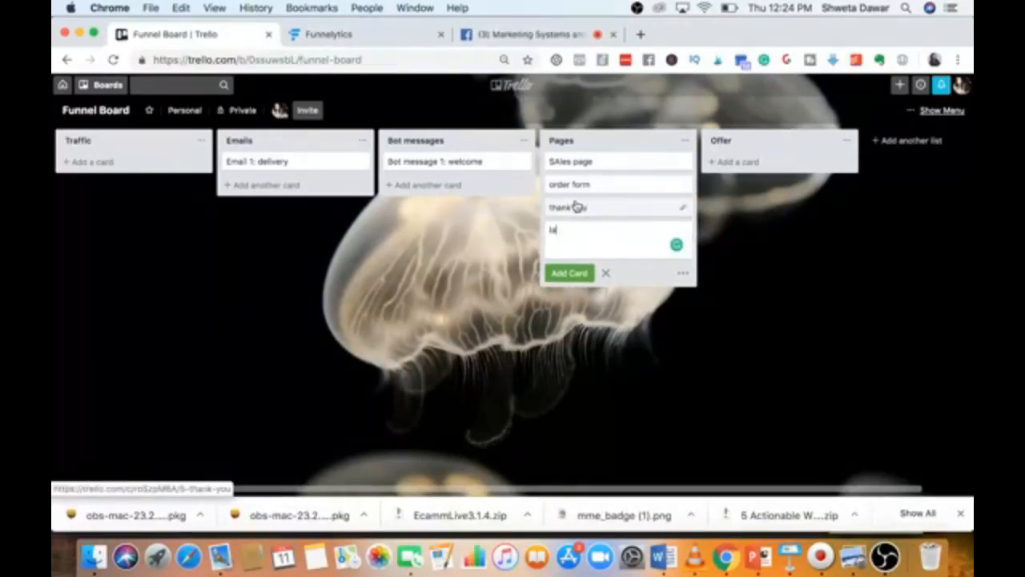
type("nding page")
key("Return")
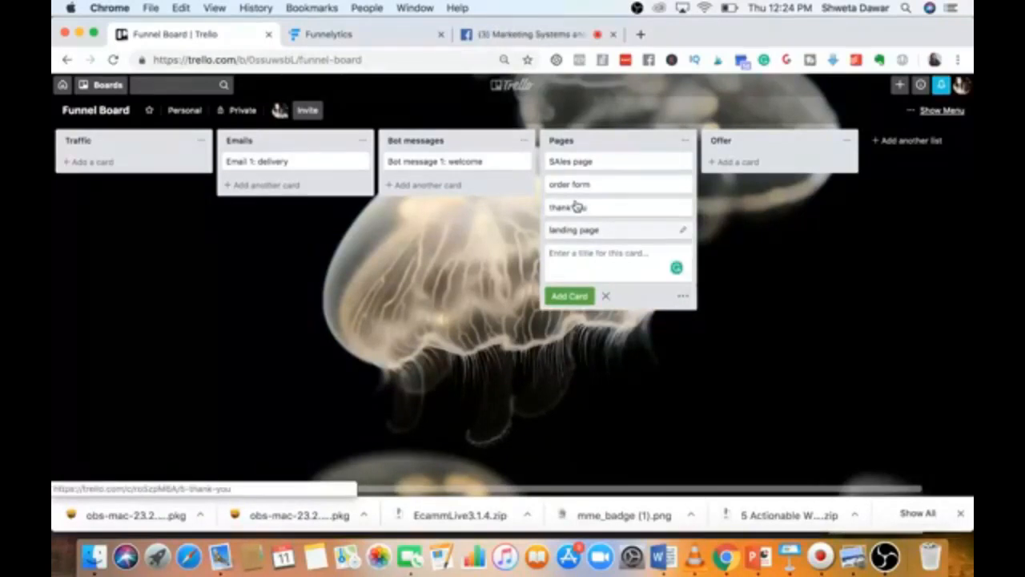
type("free training thank you")
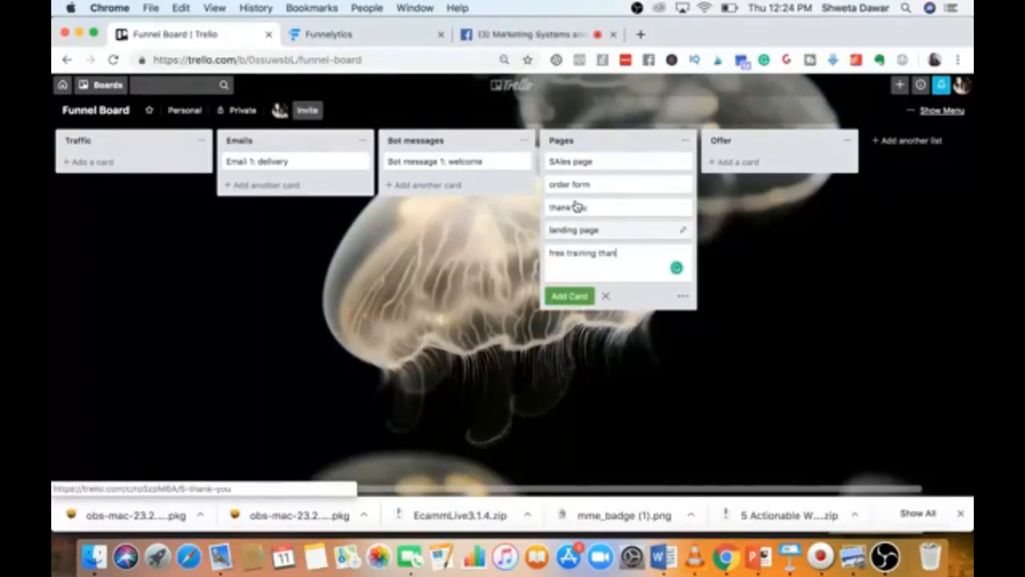
key("Return")
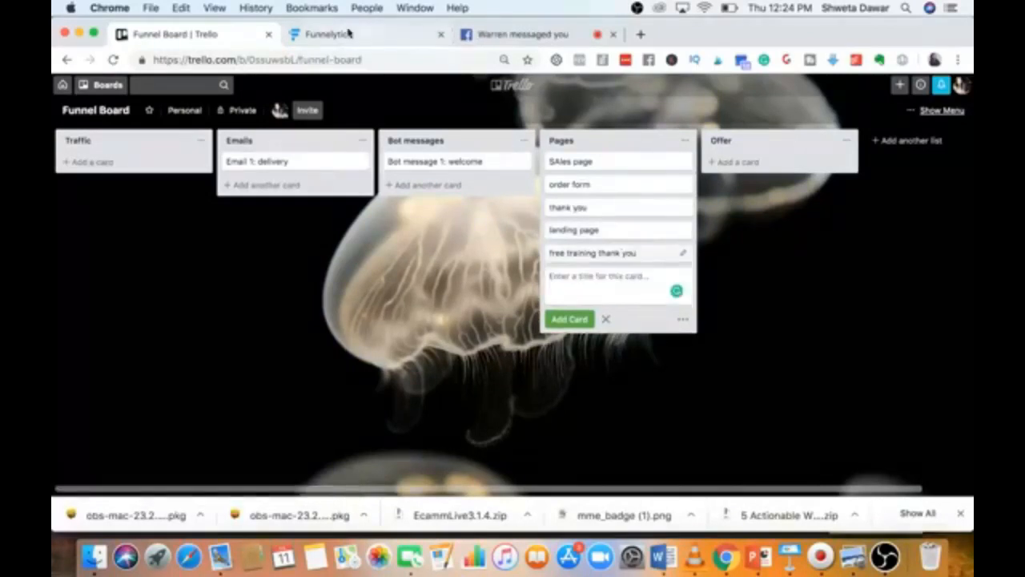
After checking the masterclass funnel map, add a checklist to the SAles page card.
left_click(405, 33)
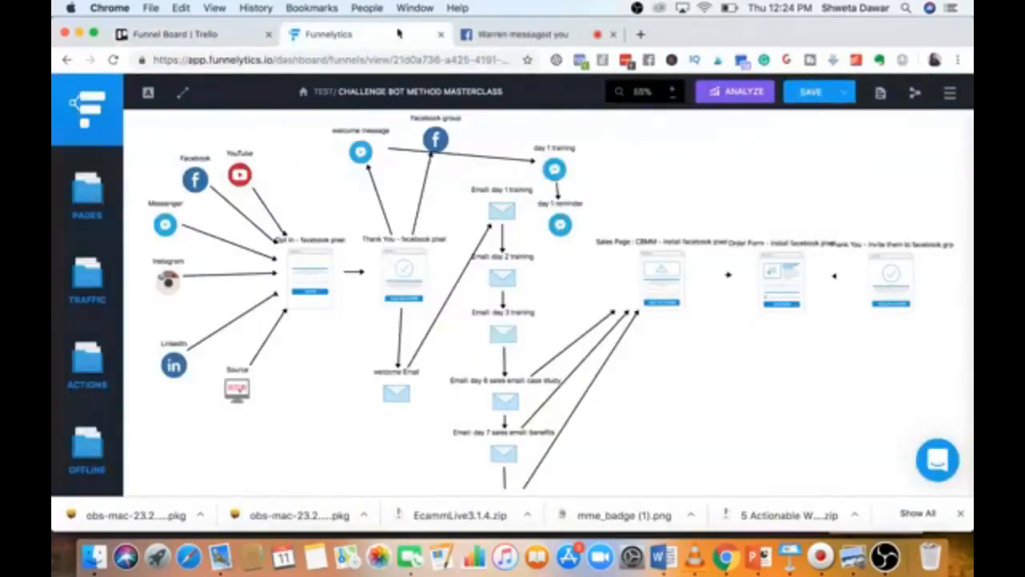
left_click(164, 34)
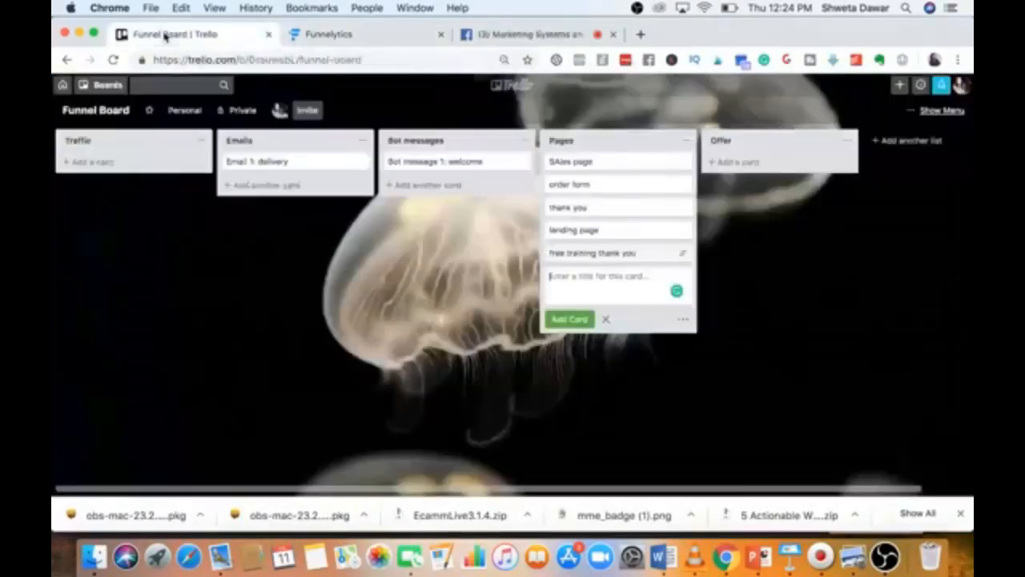
left_click(570, 163)
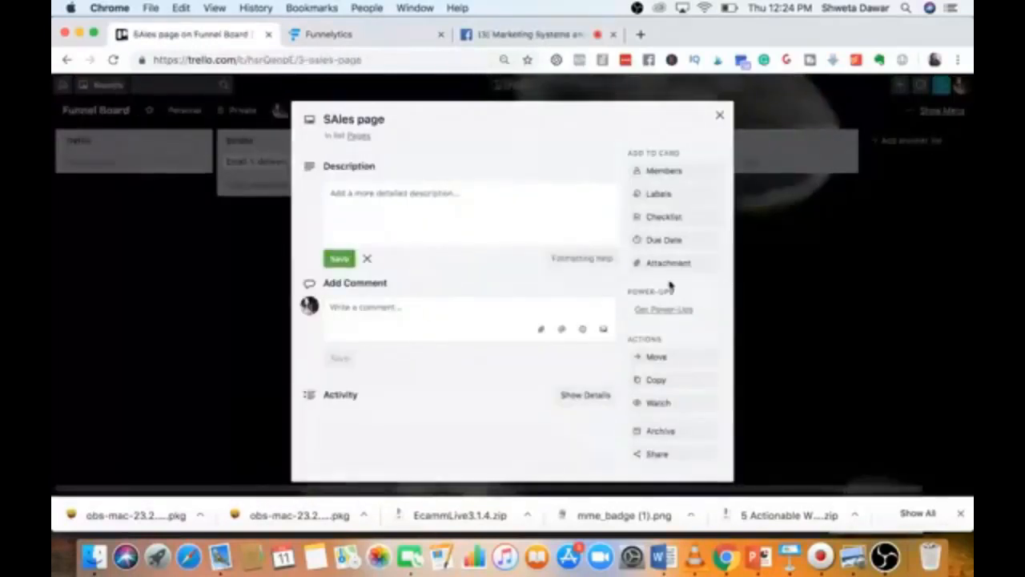
left_click(662, 217)
left_click(675, 307)
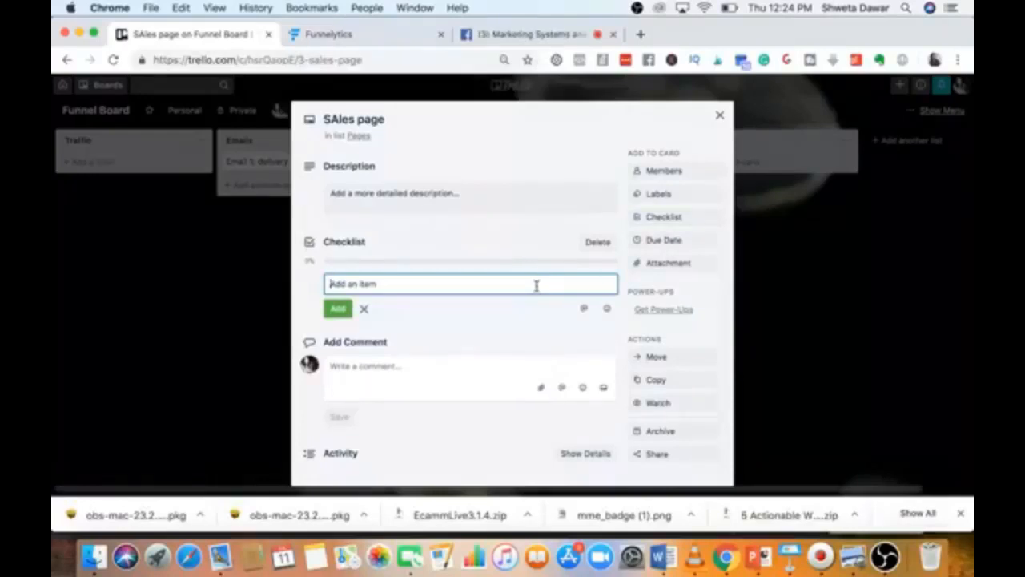
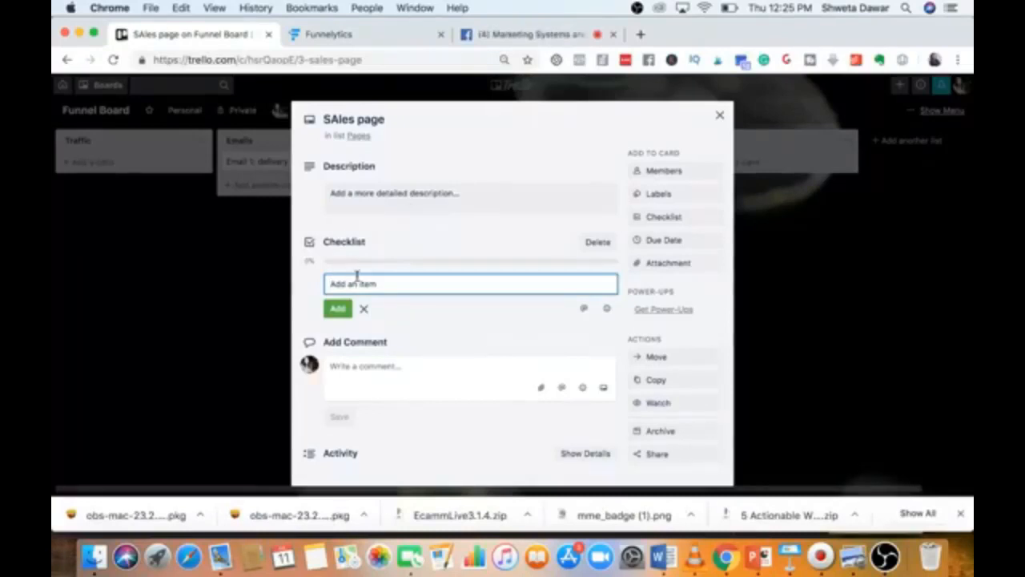
List copy, design, testimonials, install facebook pixel and create a sub domain on the SAles page checklist, then close the card.
type("copy")
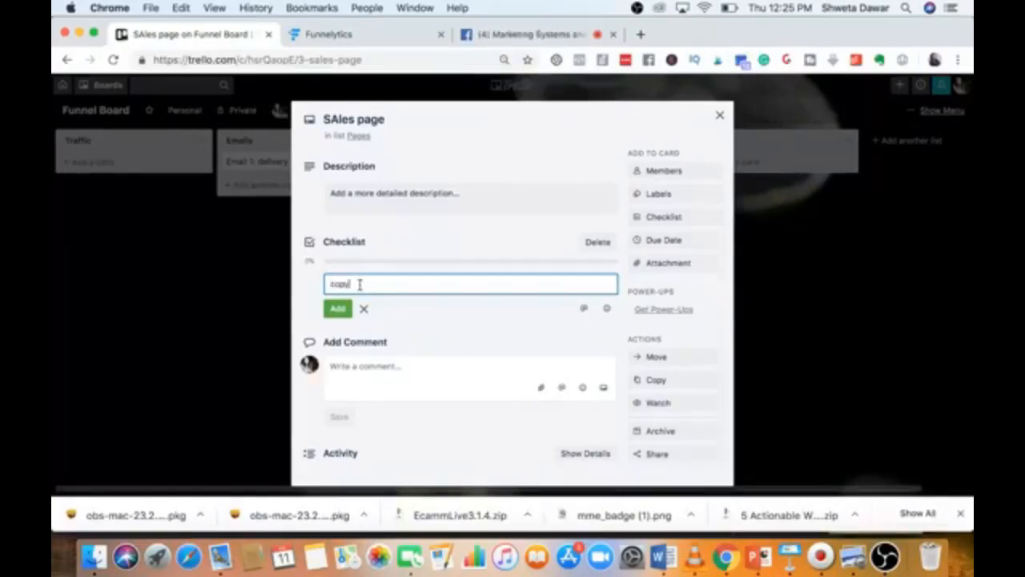
key("Return")
type("design")
key("Return")
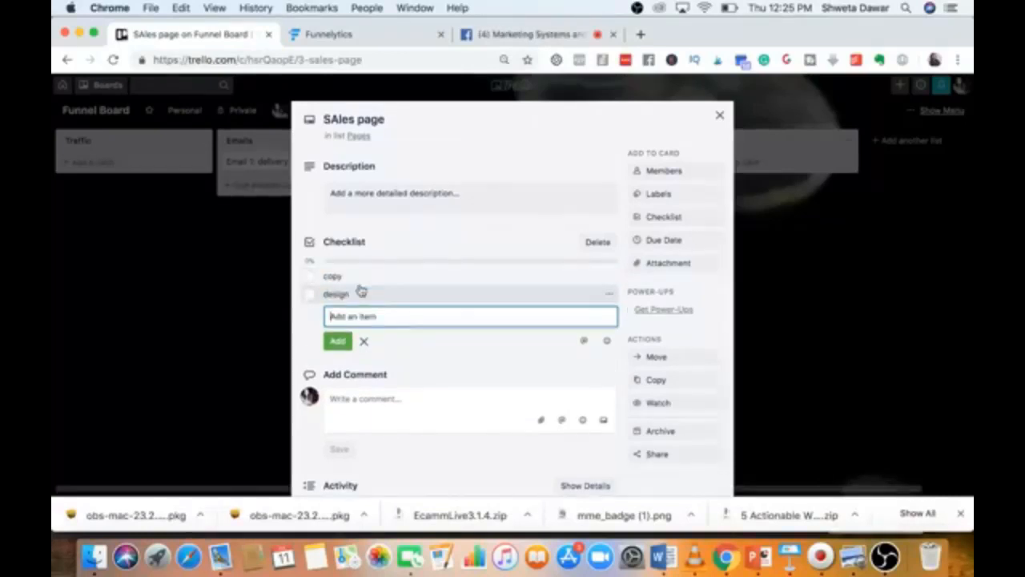
type("testimonials")
key("Return")
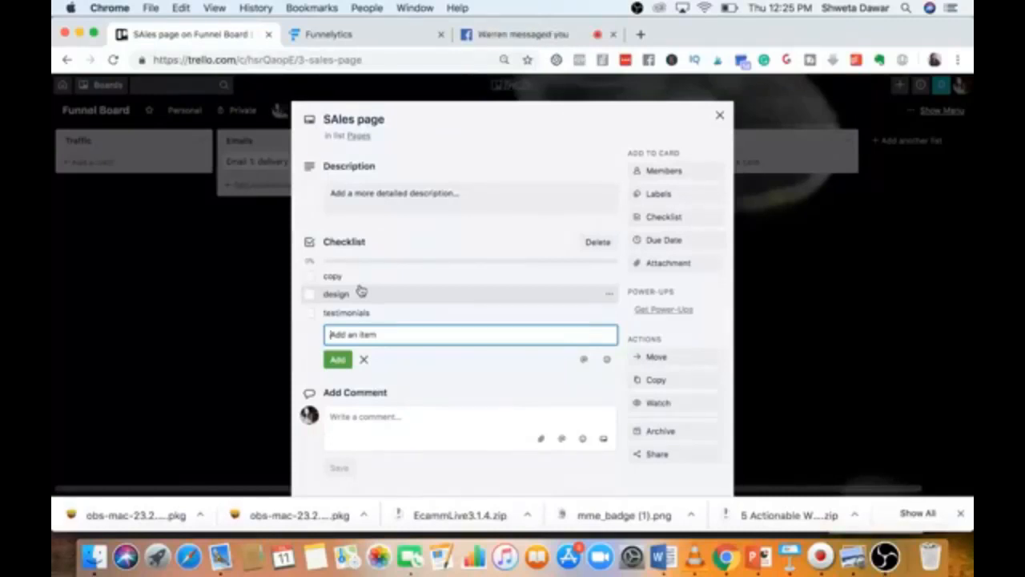
type("install")
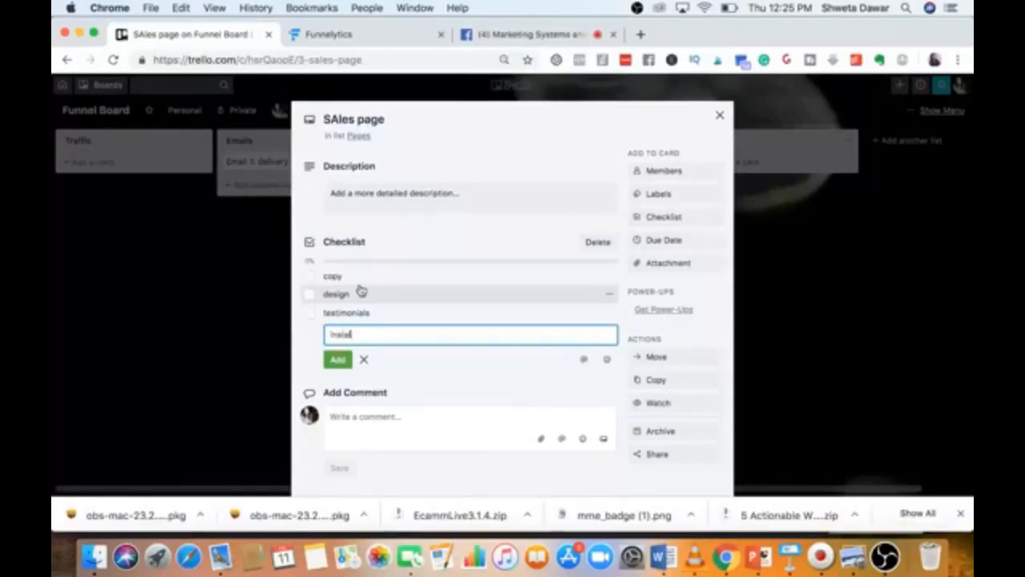
type(" facebook")
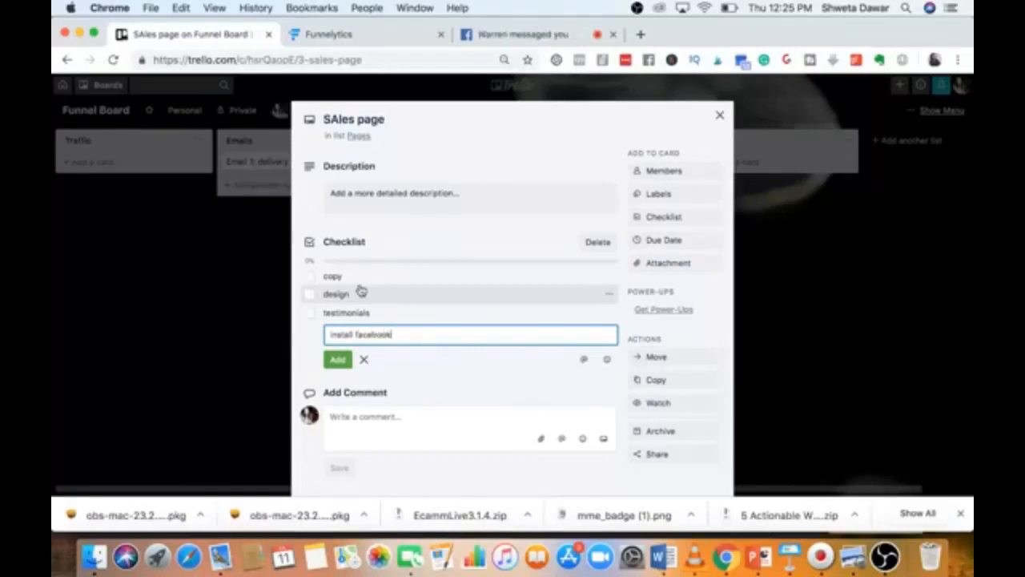
type(" pixel")
key("Return")
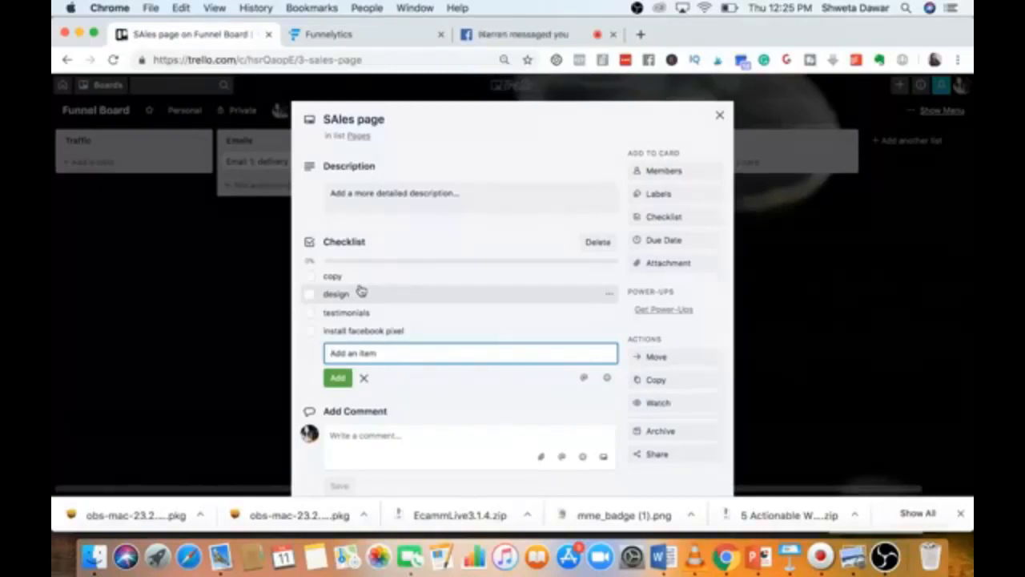
type("create a sub dd")
type("main")
key("Return")
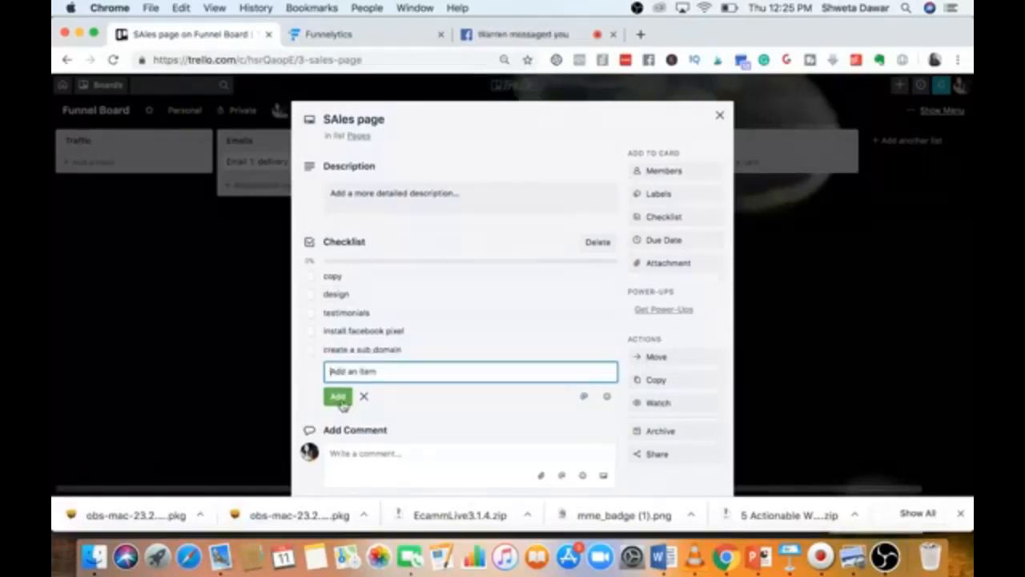
left_click(719, 115)
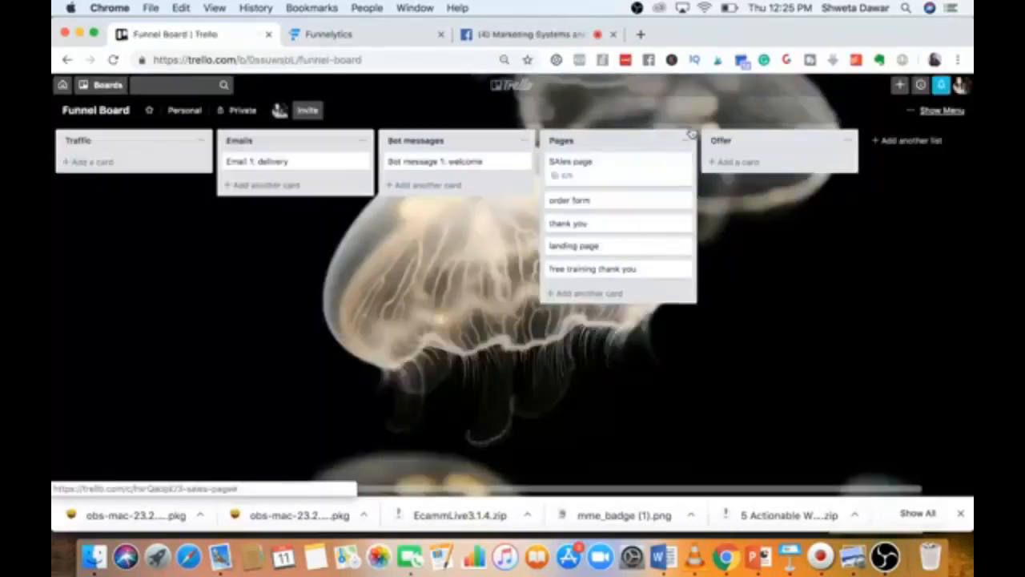
Start a checklist on the order form card with 'create a product' and 'decide refund policy'.
left_click(597, 208)
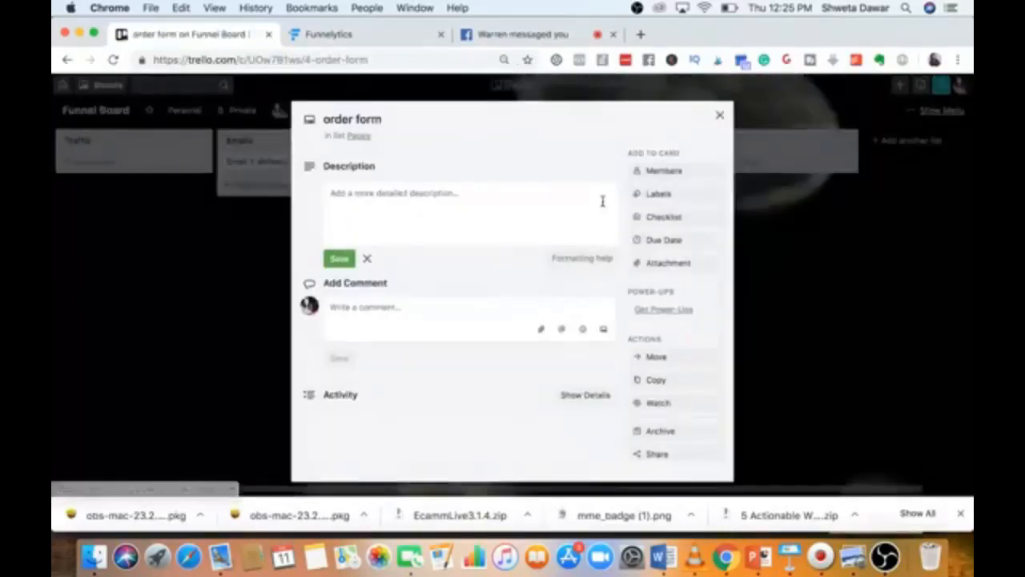
left_click(659, 217)
left_click(689, 334)
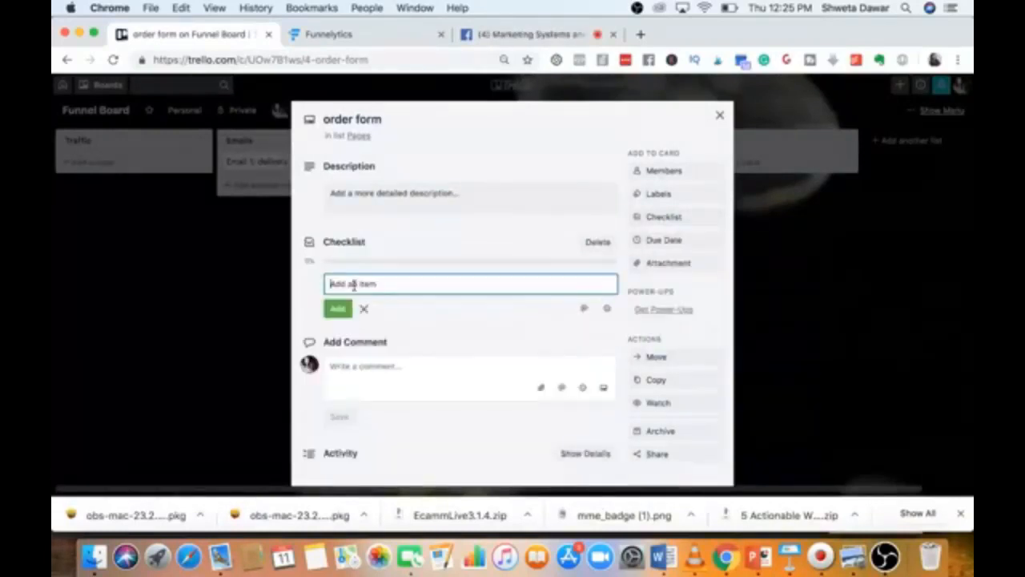
type("dreate a grid")
key("BackSpace")
key("BackSpace")
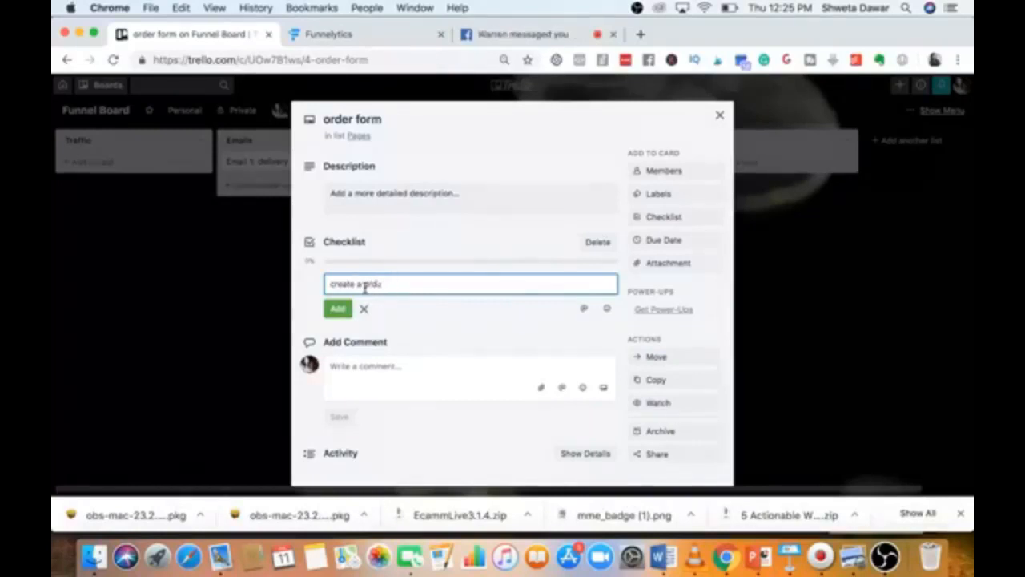
type("oduct")
key("Return")
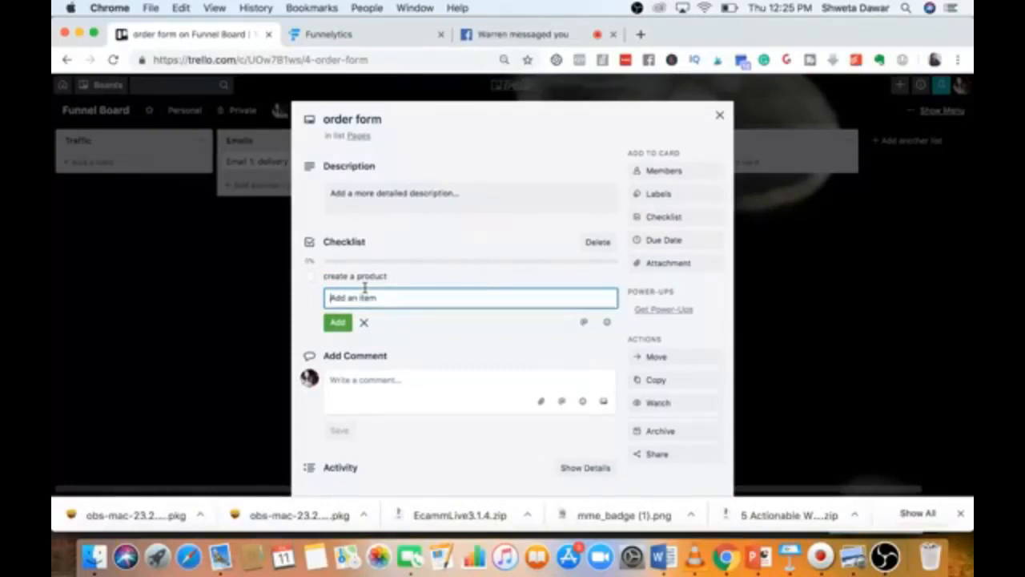
type("decide refund polic")
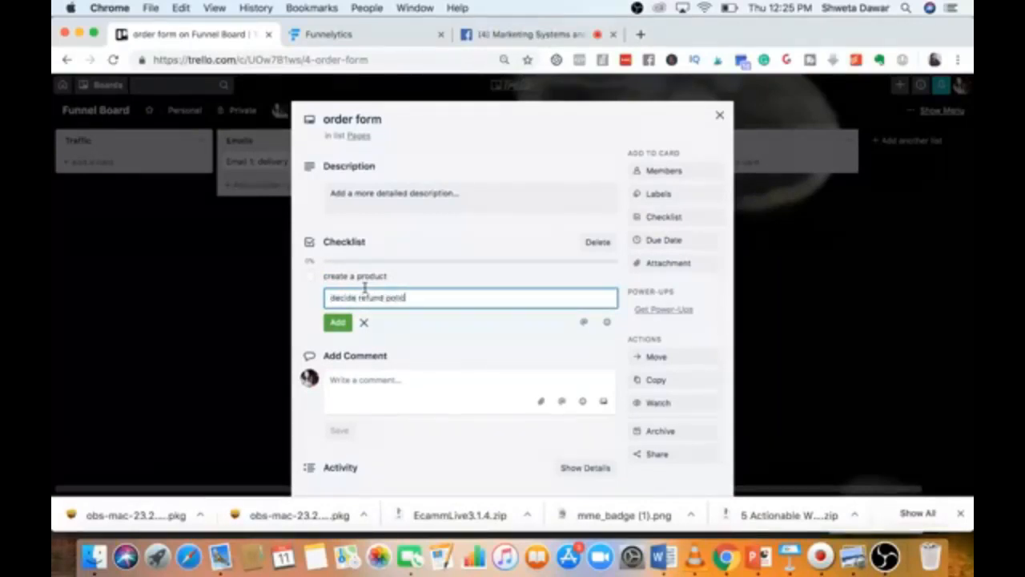
type("y")
key("Return")
Add 'install facebook pixel', 'design' and 'disclaimer' to the order form checklist and close the card.
type("integrate")
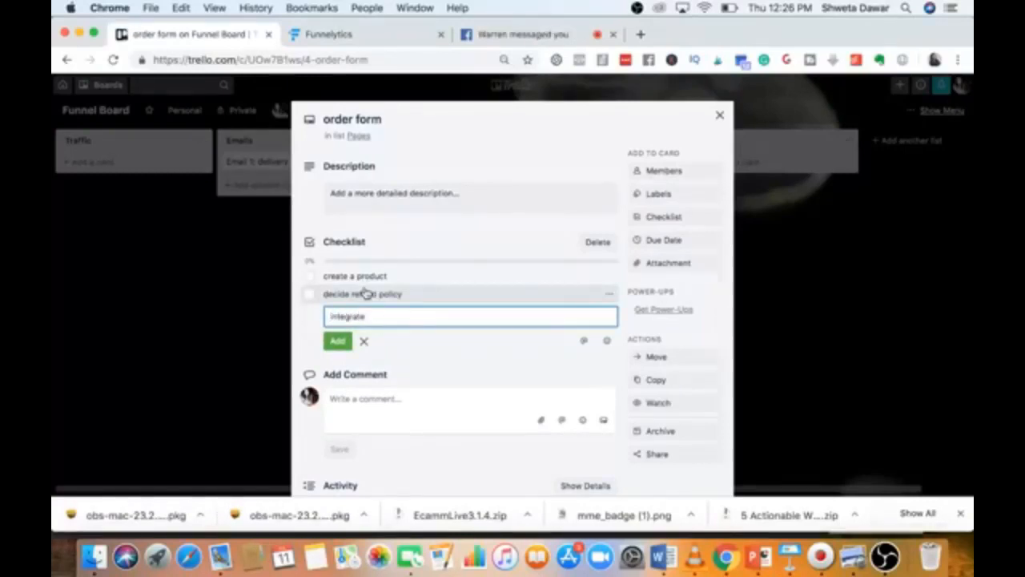
key("BackSpace")
key("BackSpace")
key("BackSpace")
key("BackSpace")
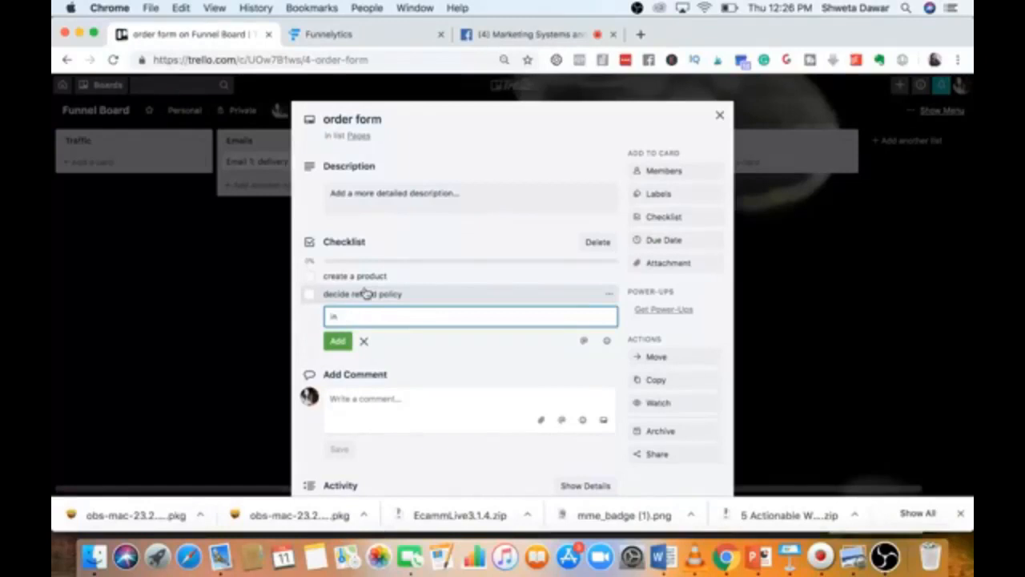
type("stall facebook pixel")
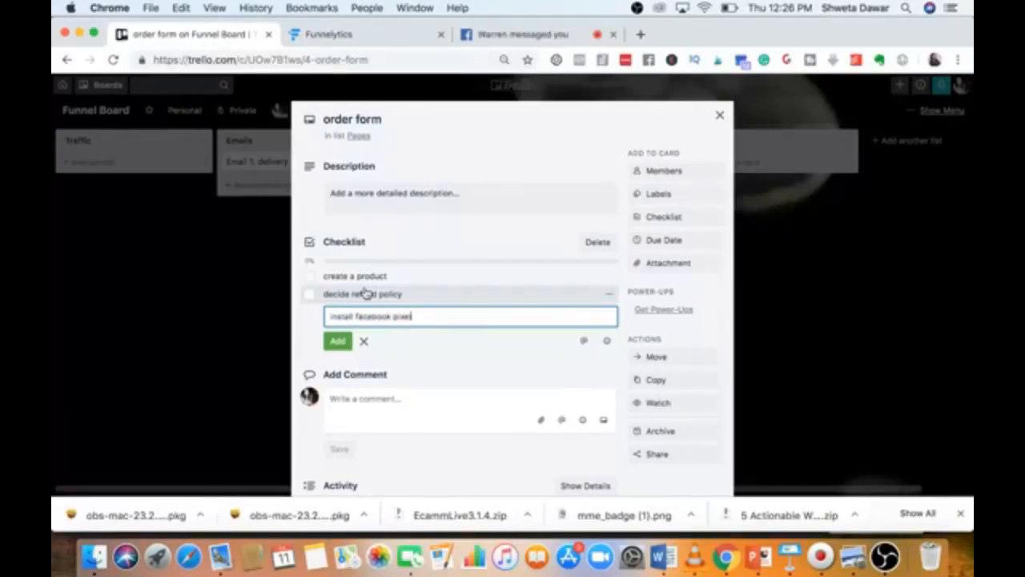
key("Return")
type("design")
key("Return")
type("disclaimer")
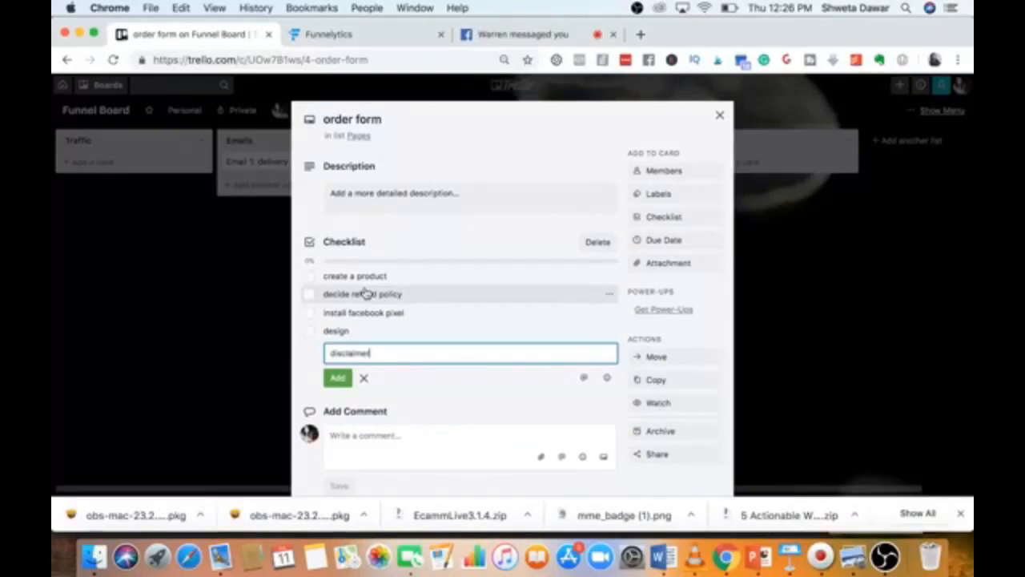
key("Return")
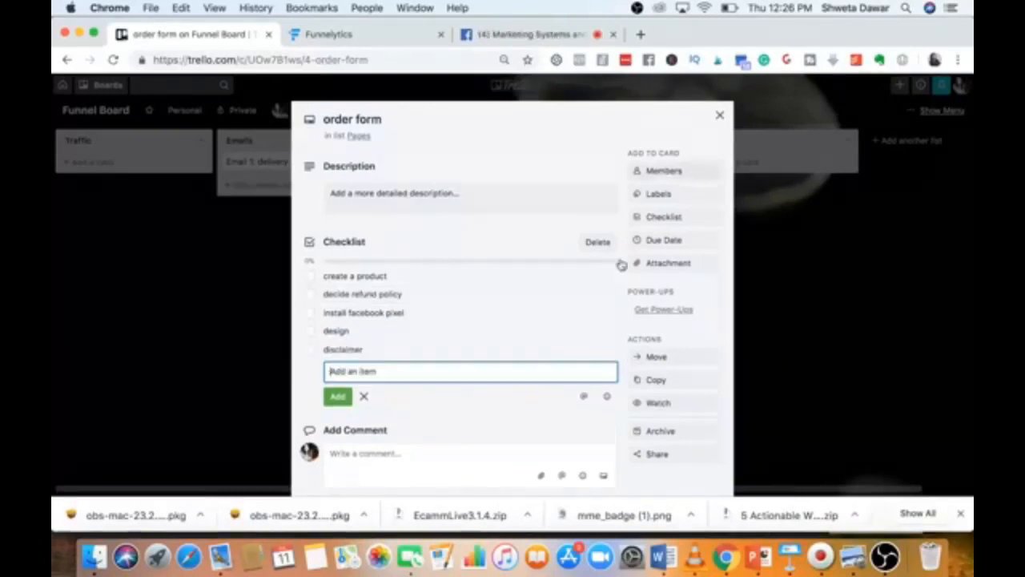
scroll(551, 406, "down", 2)
scroll(664, 167, "up", 3)
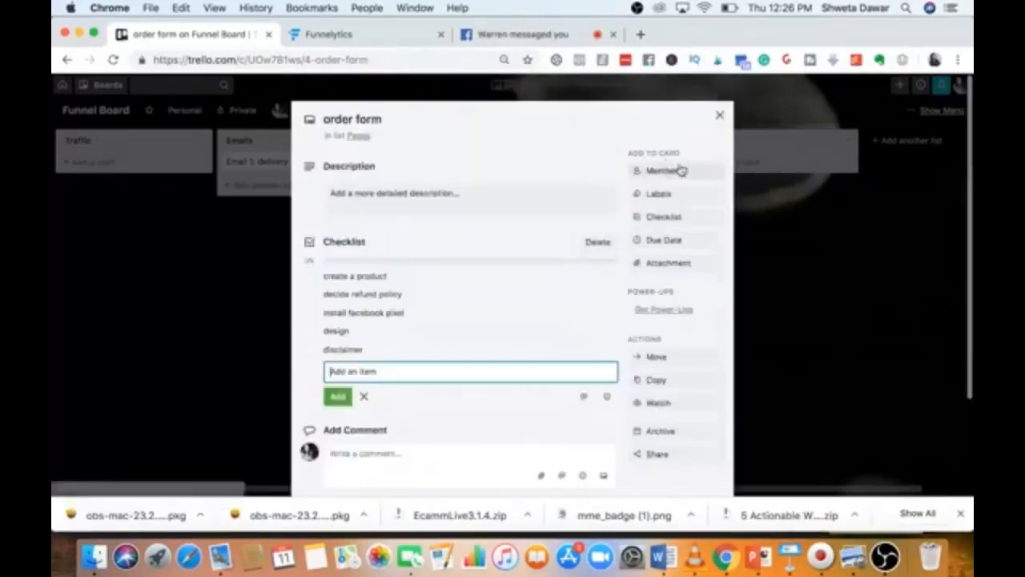
left_click(720, 116)
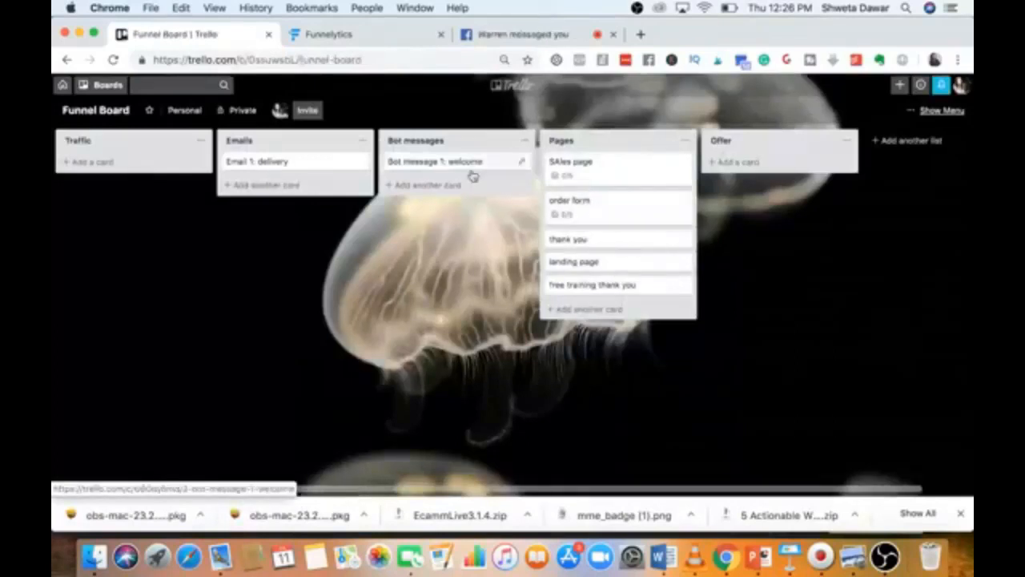
Rename the Email 1 card to 'Email 1: delivery + welcome'.
left_click(296, 166)
left_click(423, 118)
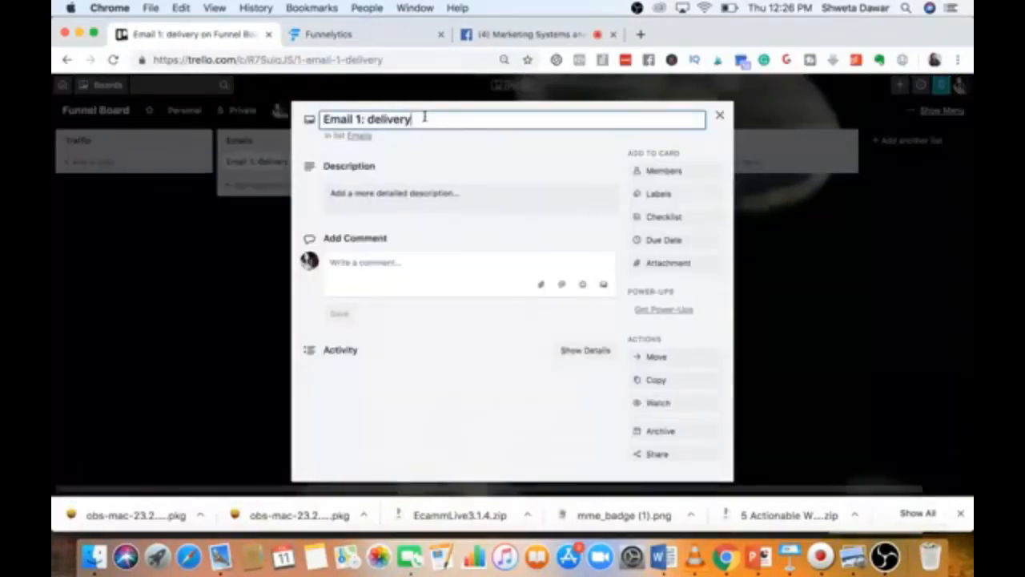
type("+ welcome")
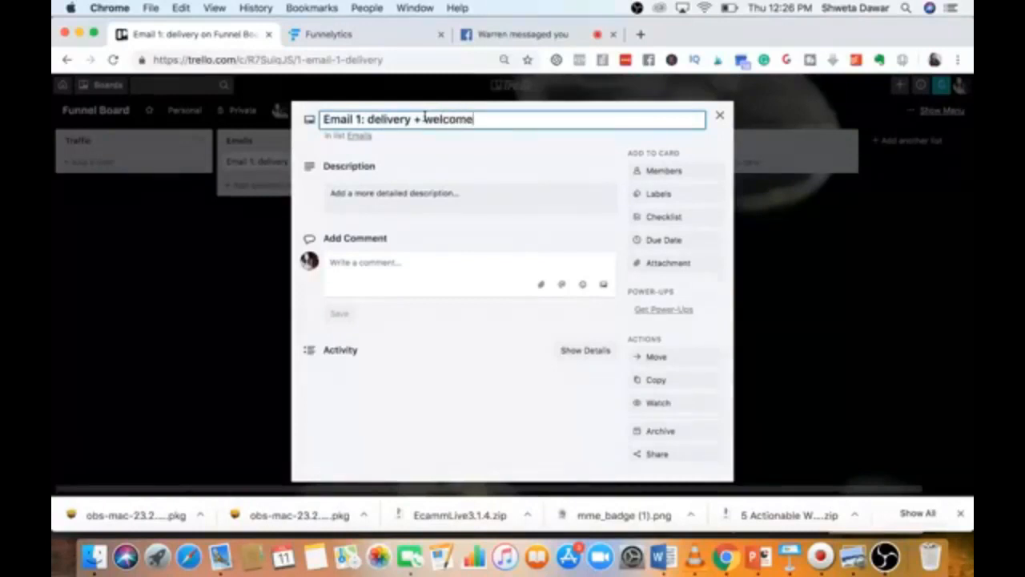
Give the email card a checklist with 'create a sequence', 'create a form' and a third task, then close it.
left_click(651, 218)
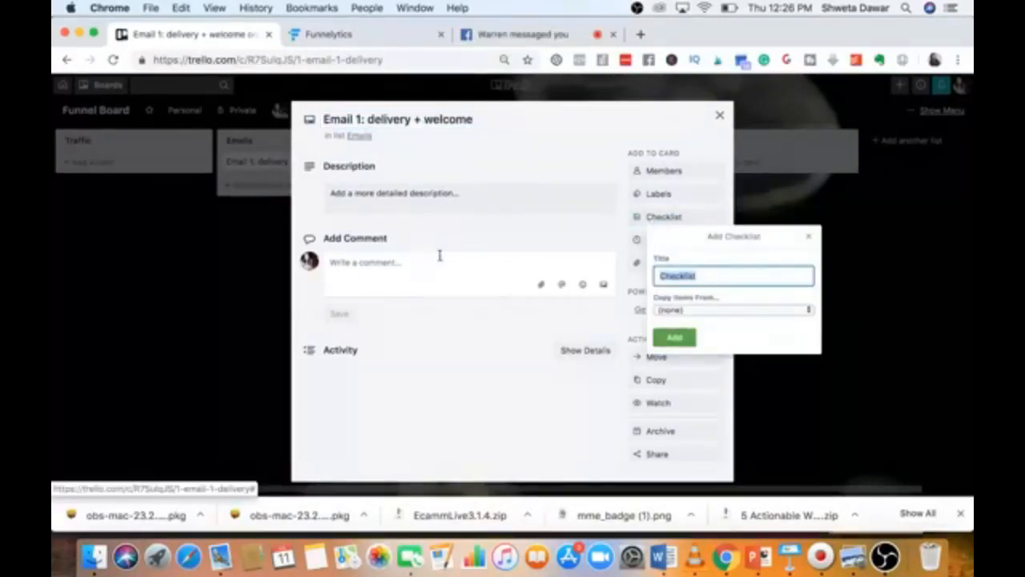
left_click(674, 344)
type("c")
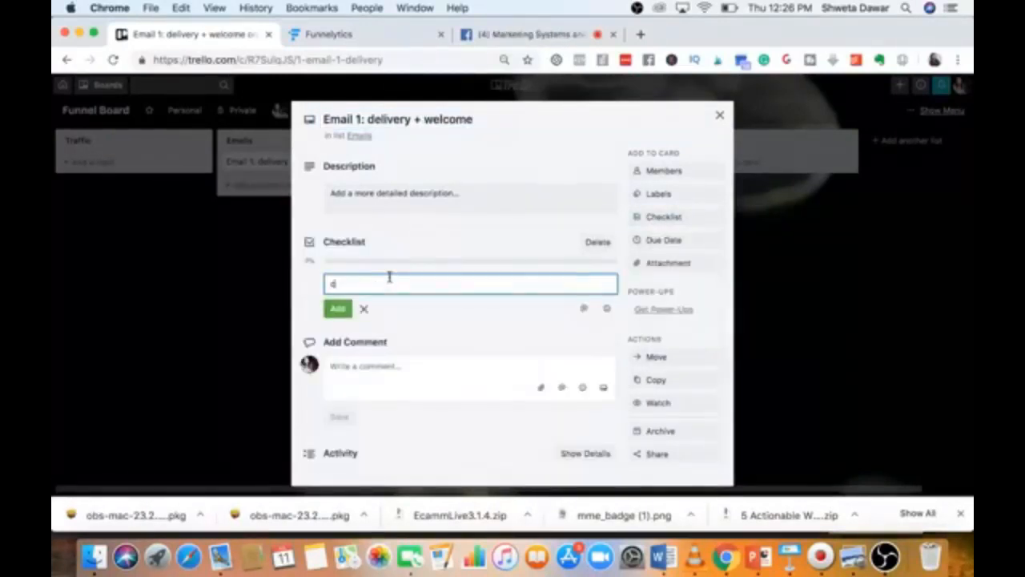
type("reate a sequence")
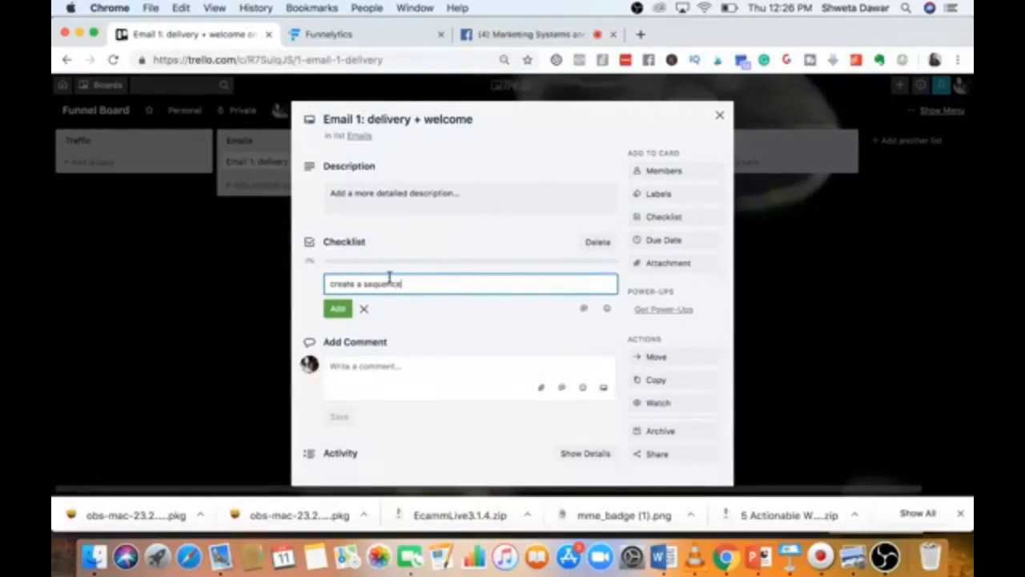
key("Return")
type("creat")
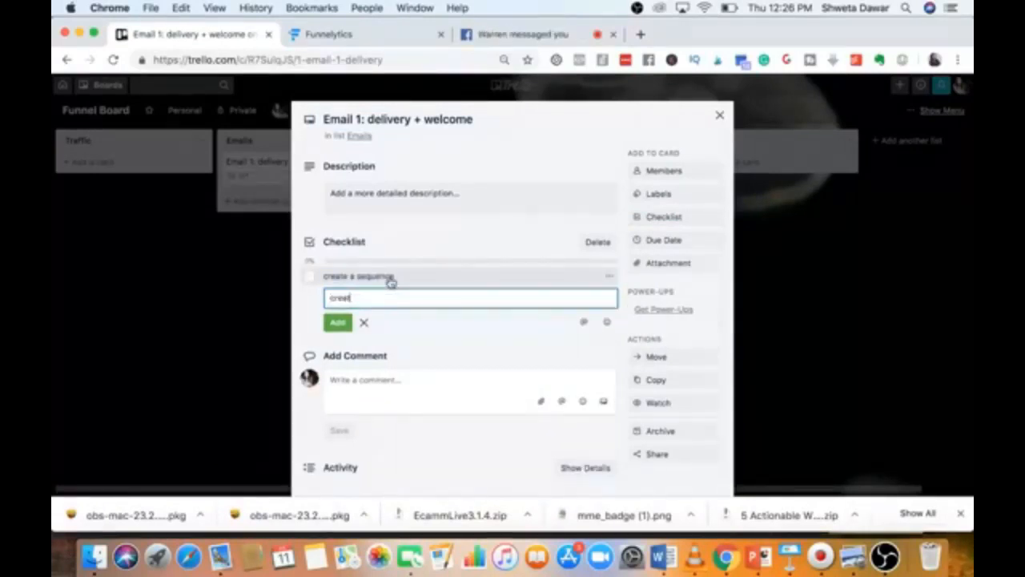
type("e a form")
key("Return")
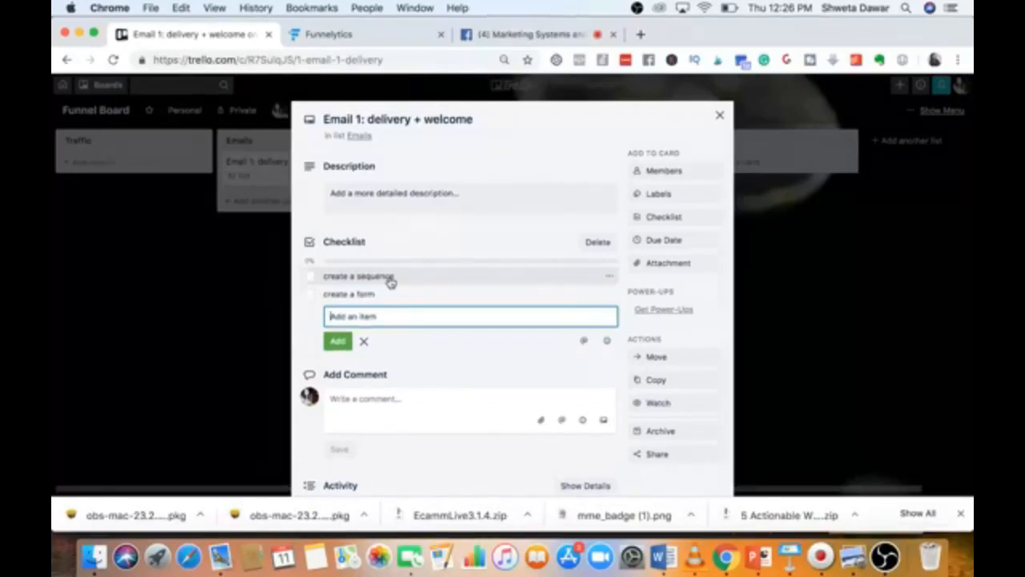
type("cr")
key("Return")
left_click(719, 117)
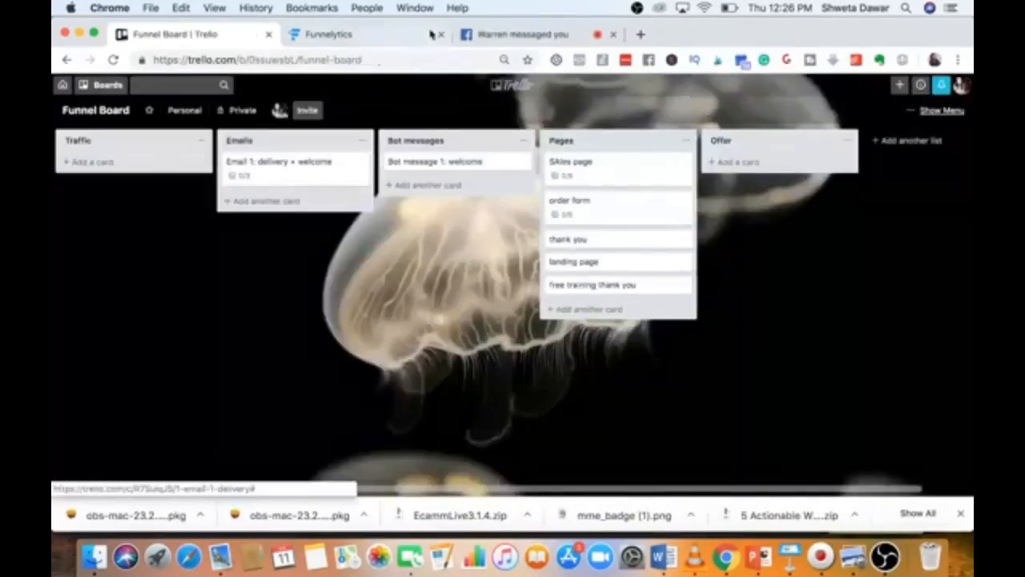
Compare the Trello board with the Challenge Bot Method Masterclass funnel map, ending on the map.
left_click(401, 34)
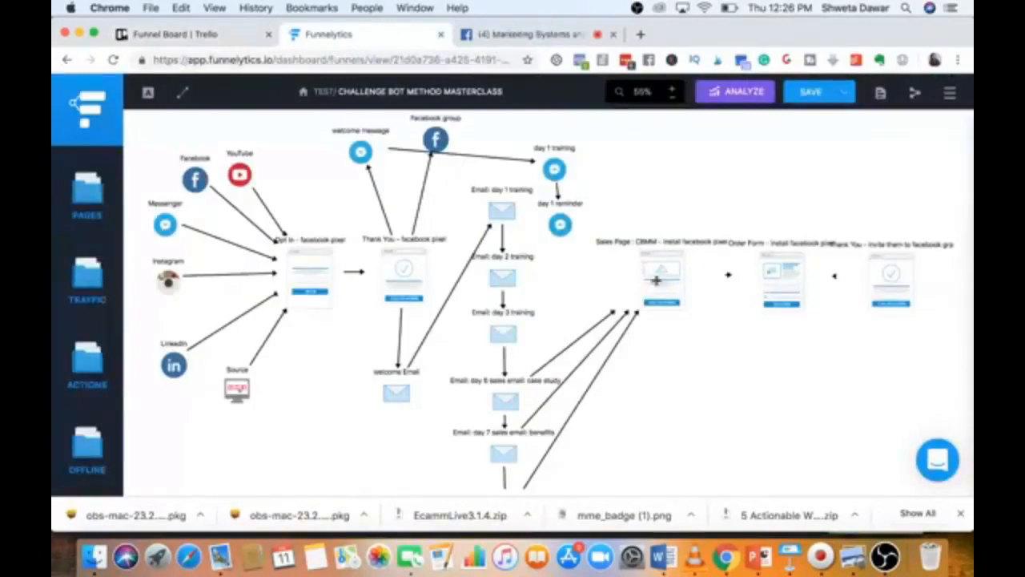
left_click(170, 35)
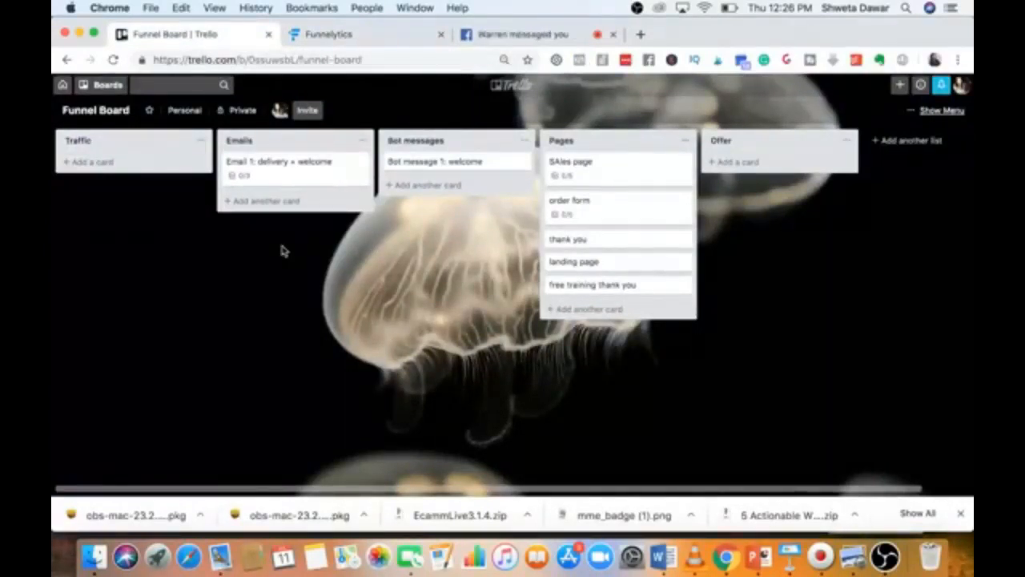
left_click(357, 36)
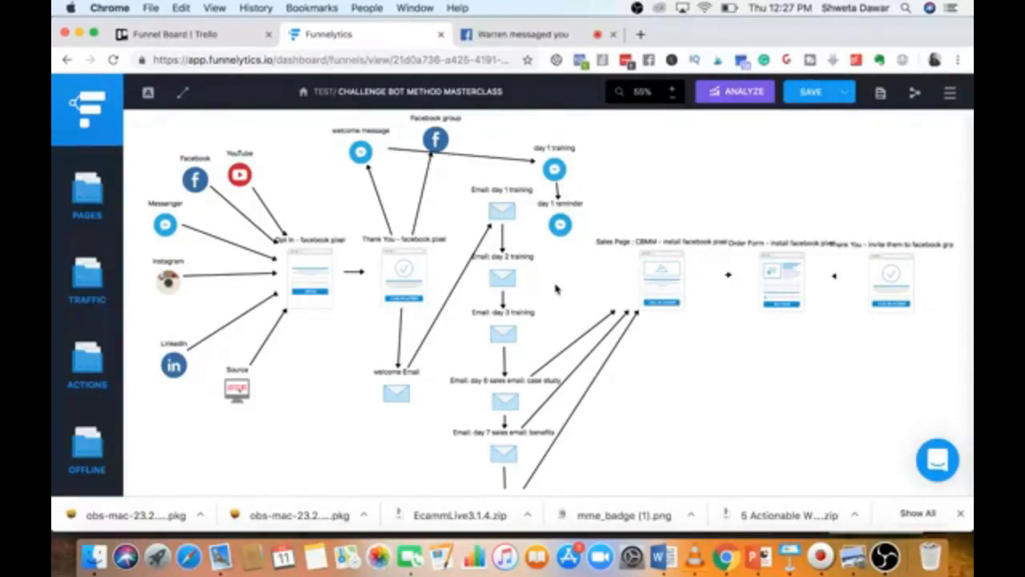
left_click(210, 40)
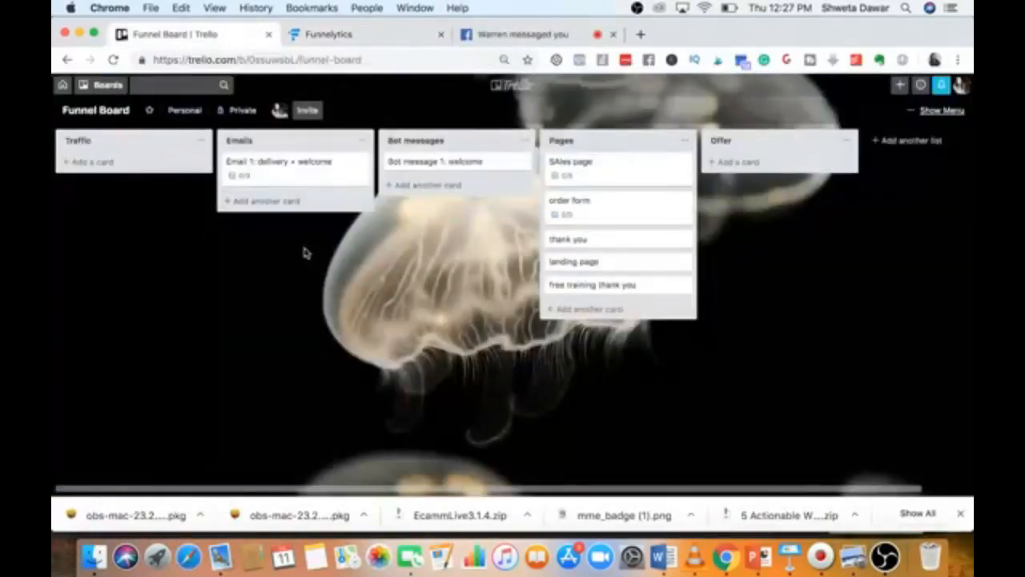
left_click(334, 36)
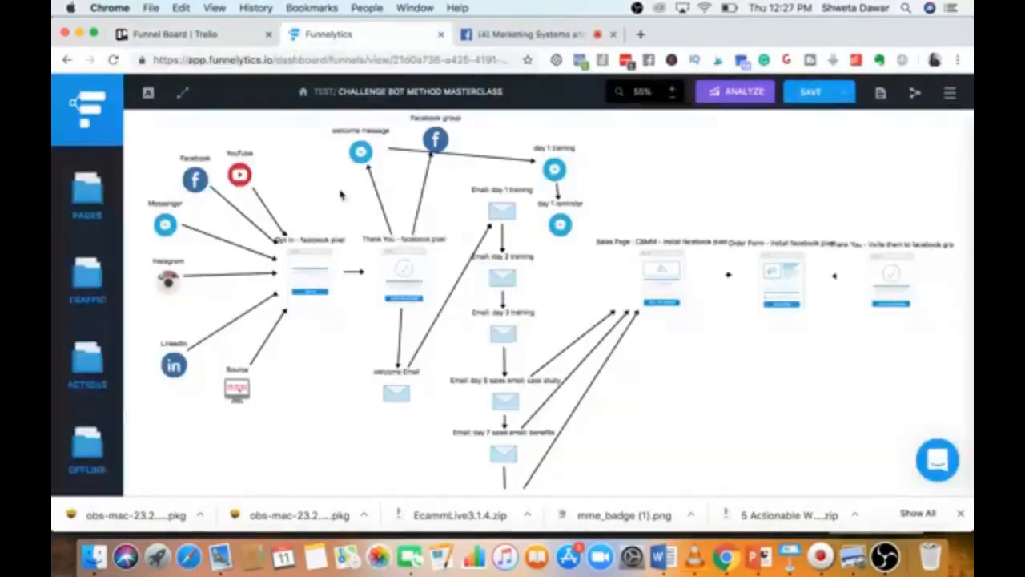